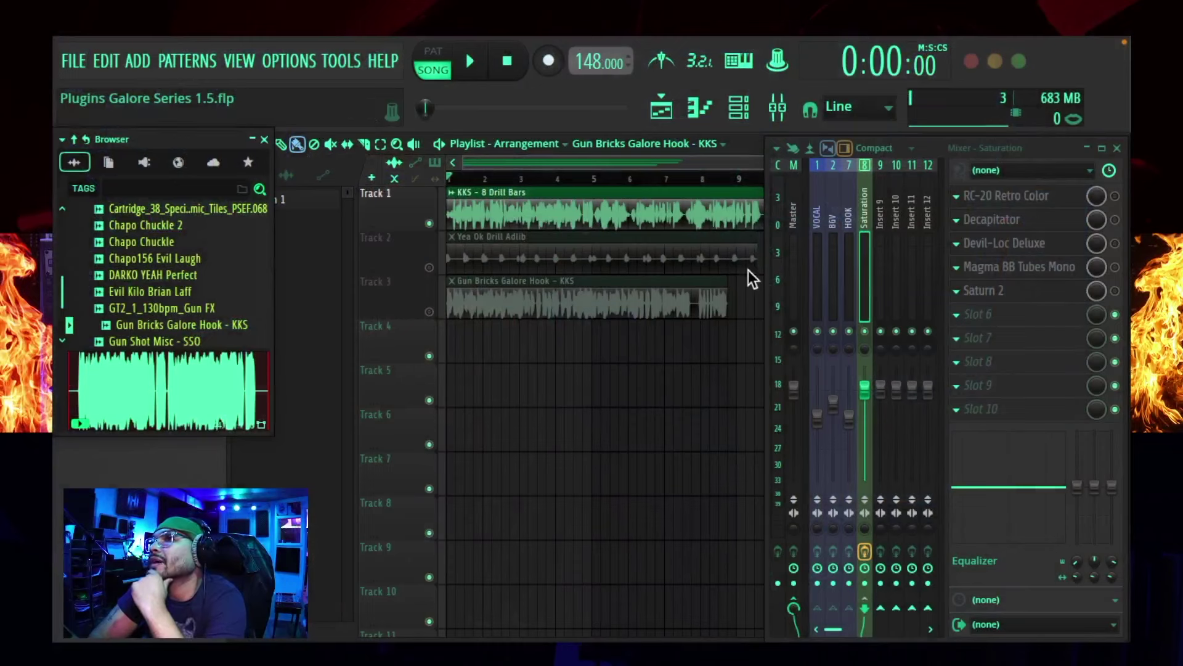
Open and inspect the RC-20 Retro Color and Decapitator plugins on the Saturation mixer track, closing each one.
left_click(1011, 195)
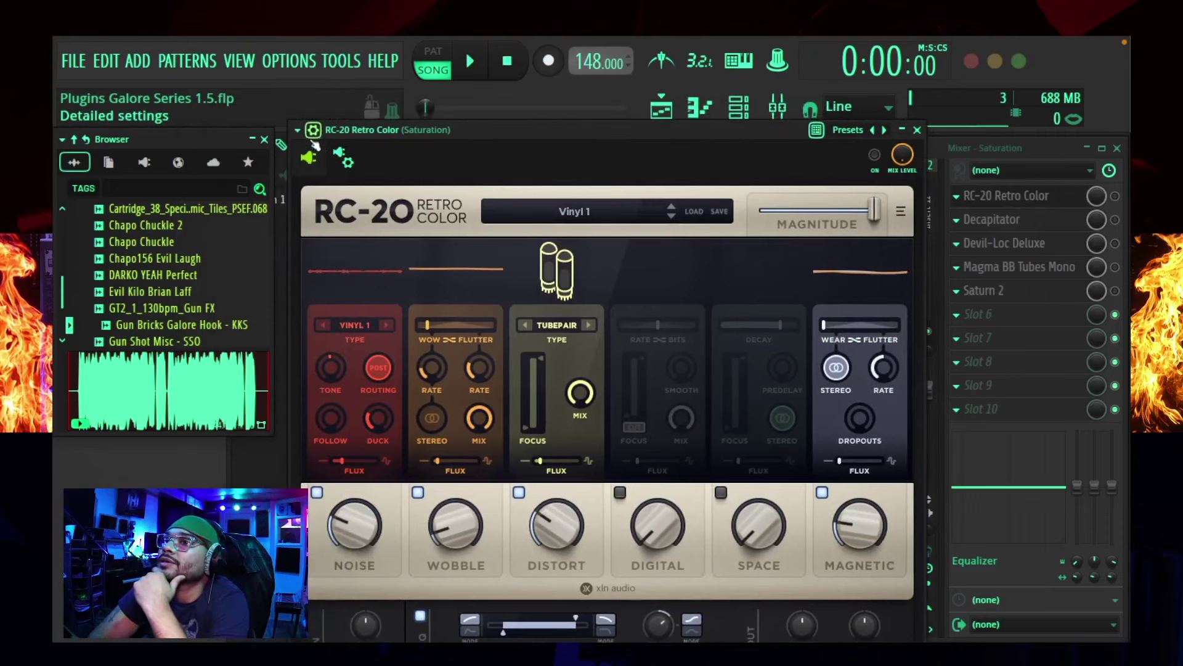
left_click_drag(570, 127, 556, 94)
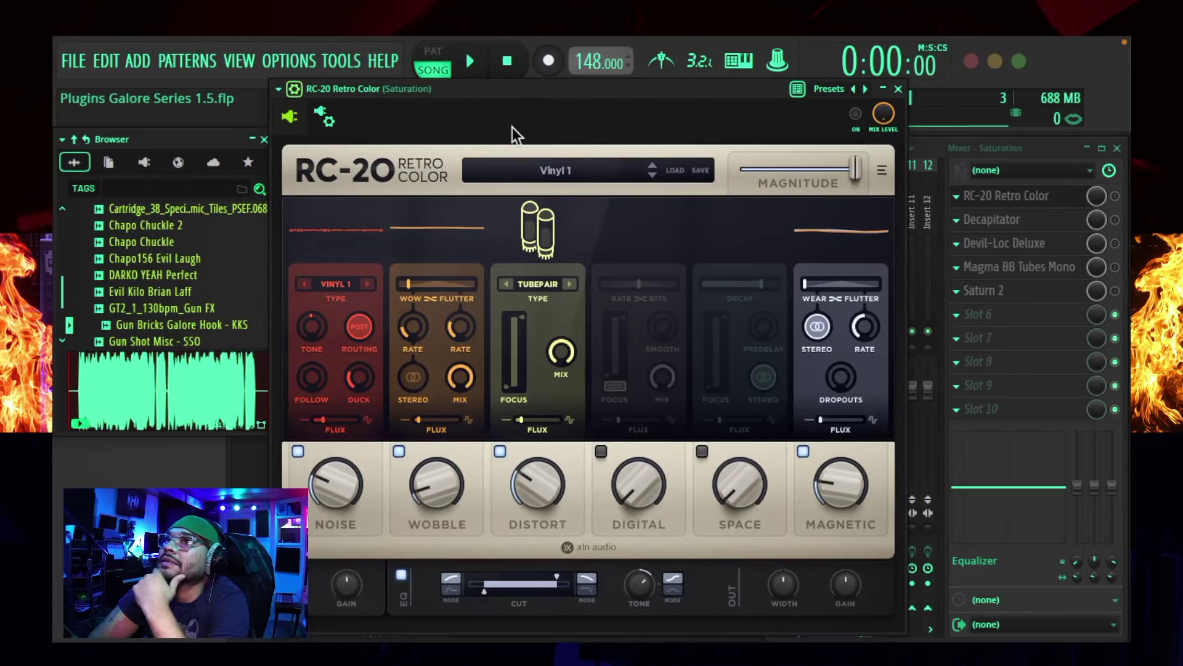
left_click(898, 88)
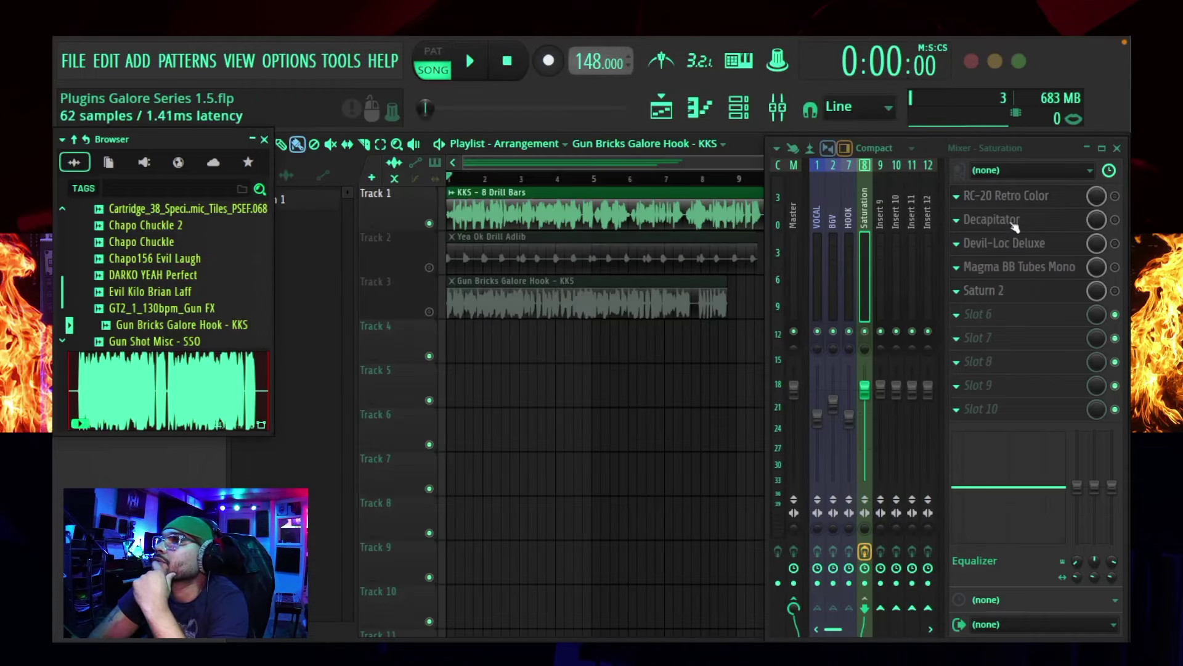
left_click(1011, 221)
left_click_drag(590, 269, 534, 188)
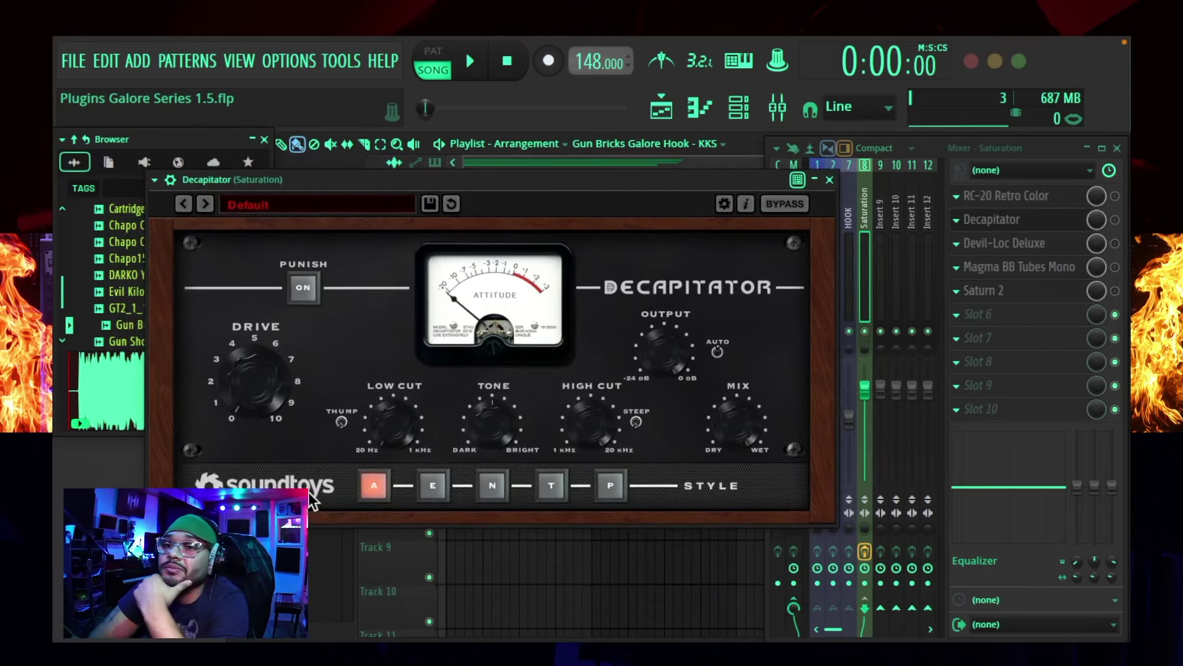
left_click(1017, 222)
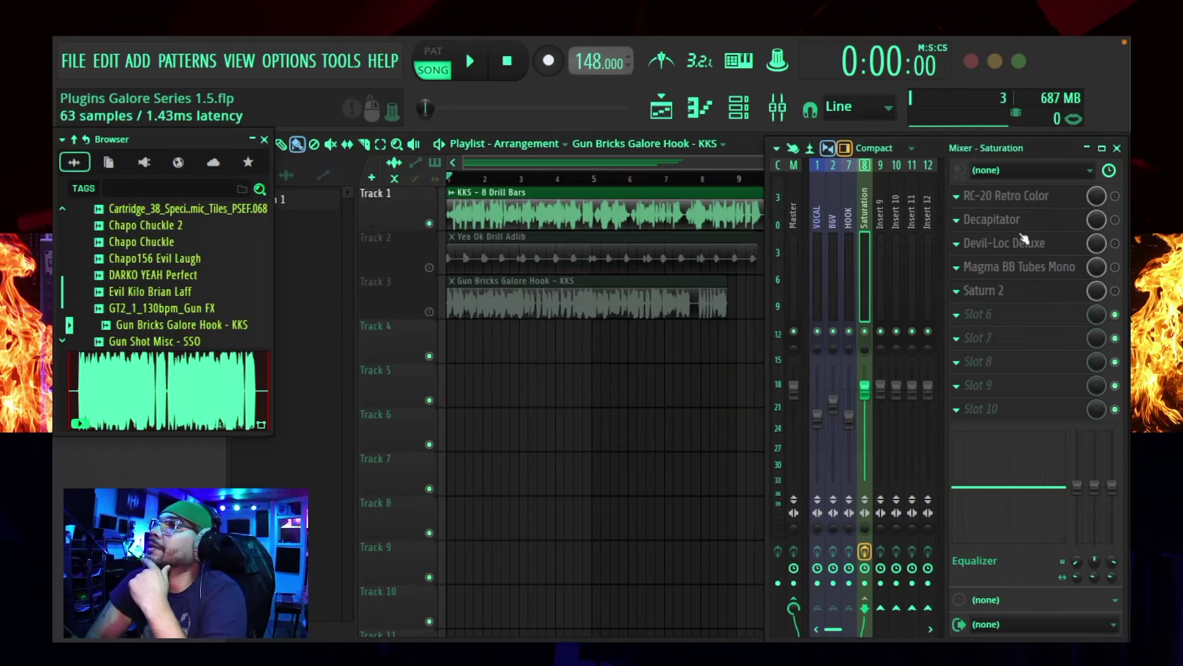
Open and inspect the Devil-Loc Deluxe, Magma BB Tubes Mono and Saturn 2 plugins on the Saturation track, closing each one.
left_click(1020, 245)
left_click_drag(439, 119, 549, 259)
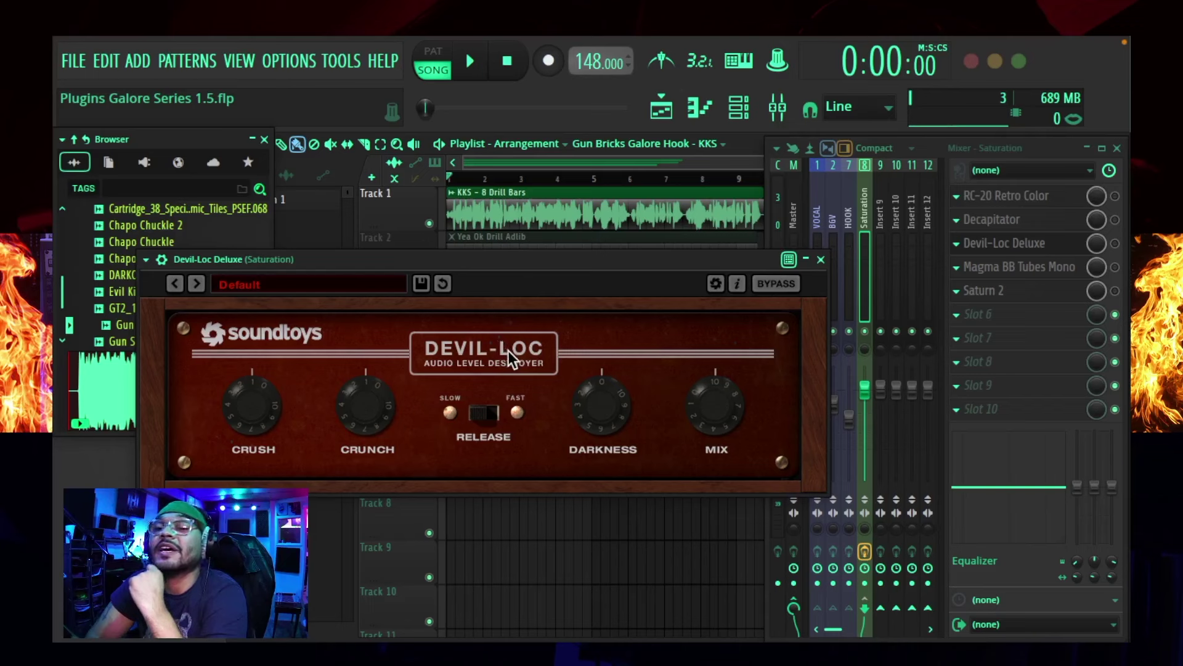
left_click(821, 260)
left_click(1028, 270)
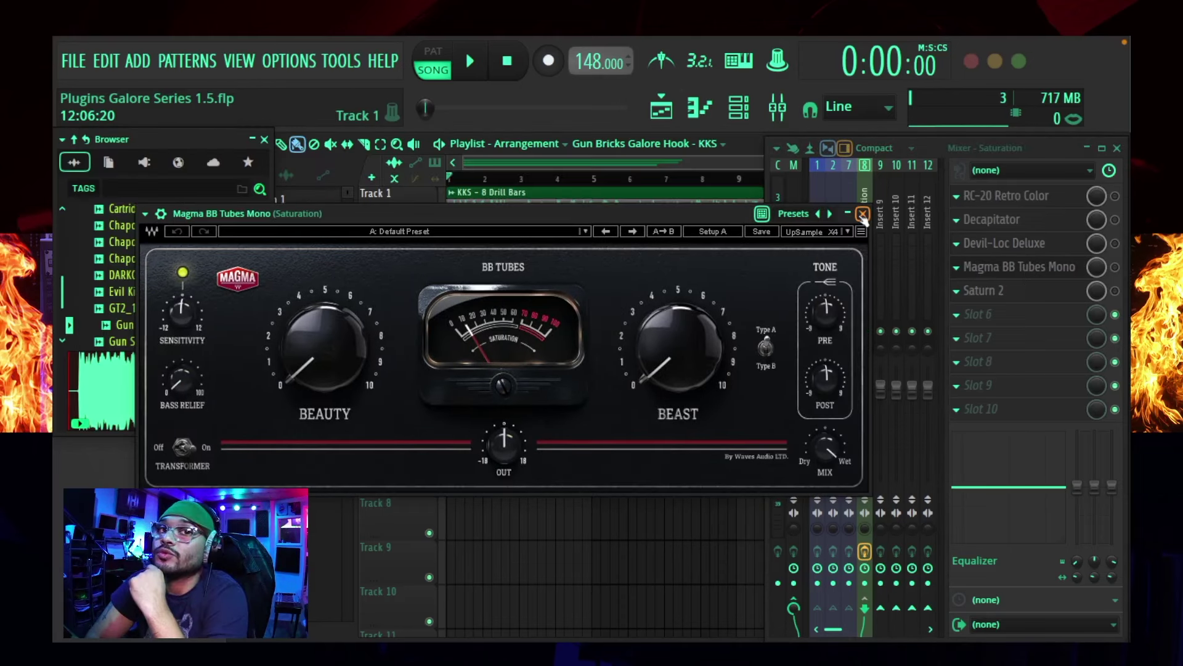
left_click(863, 214)
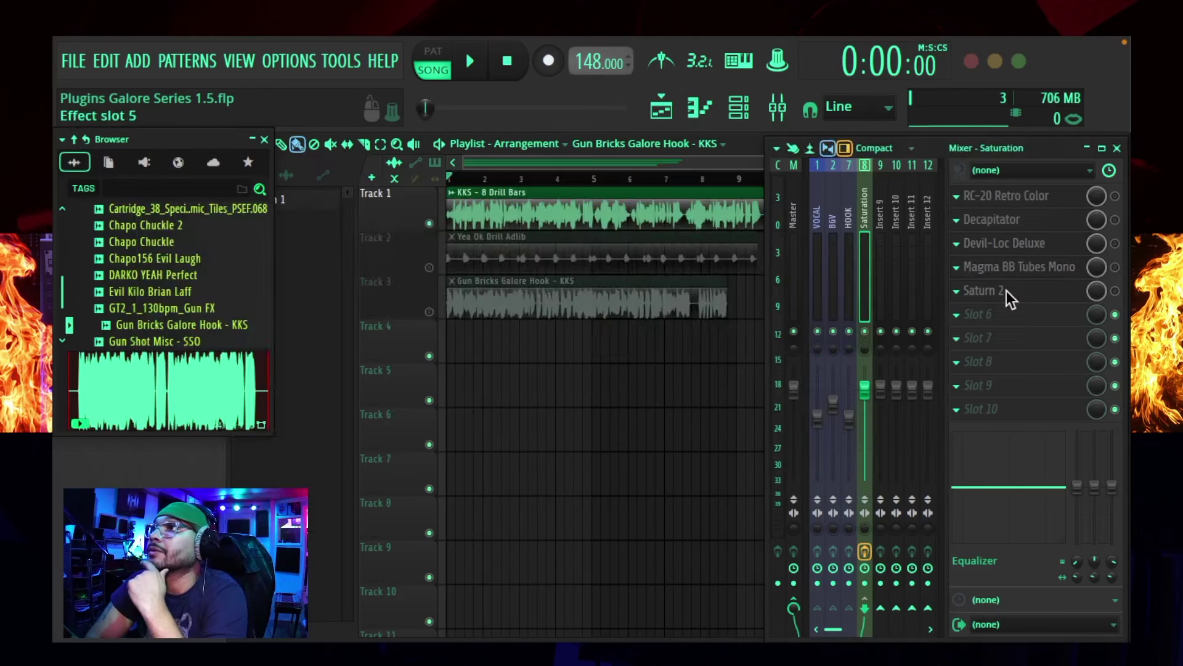
left_click(1007, 290)
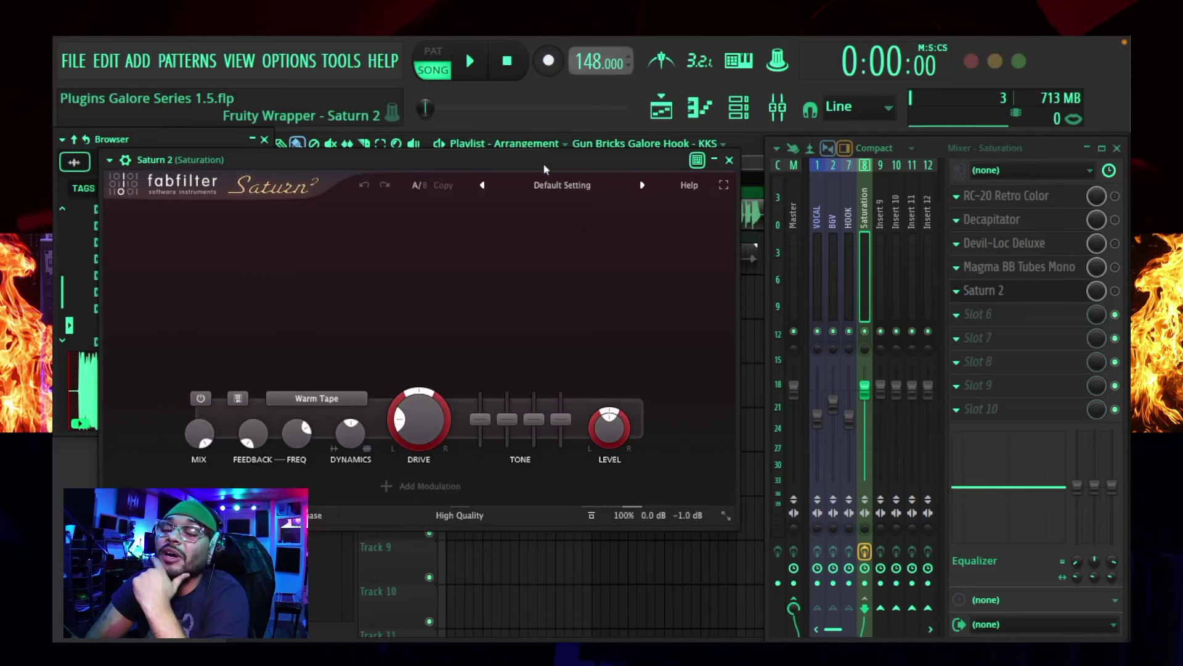
left_click(730, 161)
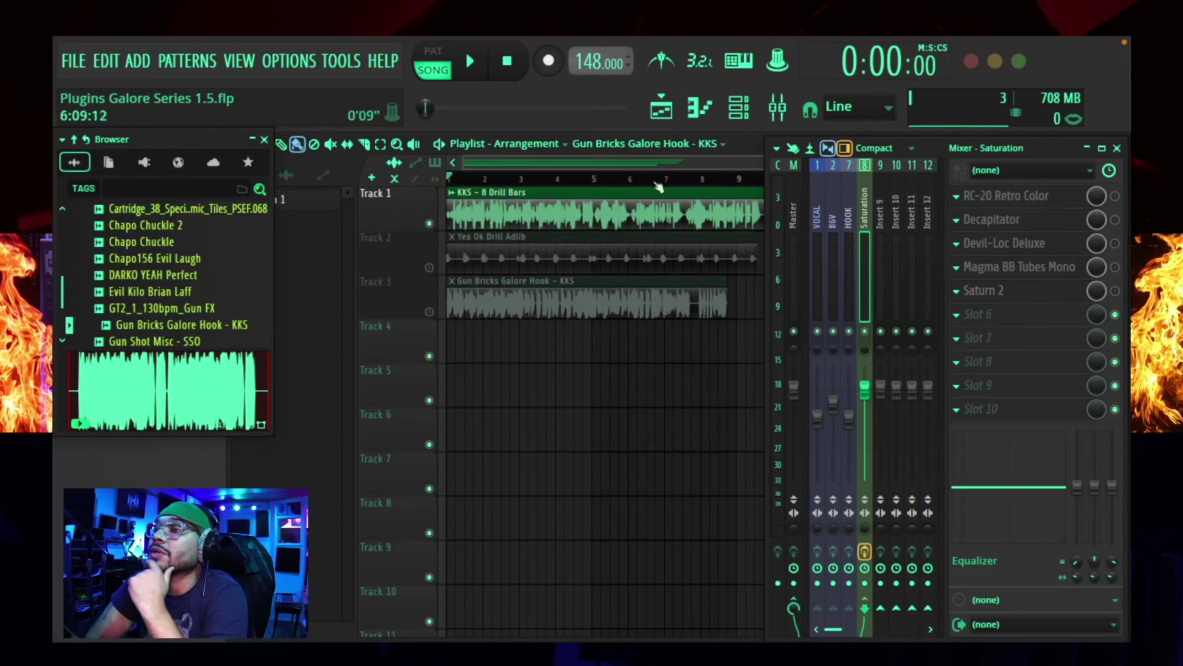
left_click_drag(1041, 157, 1043, 157)
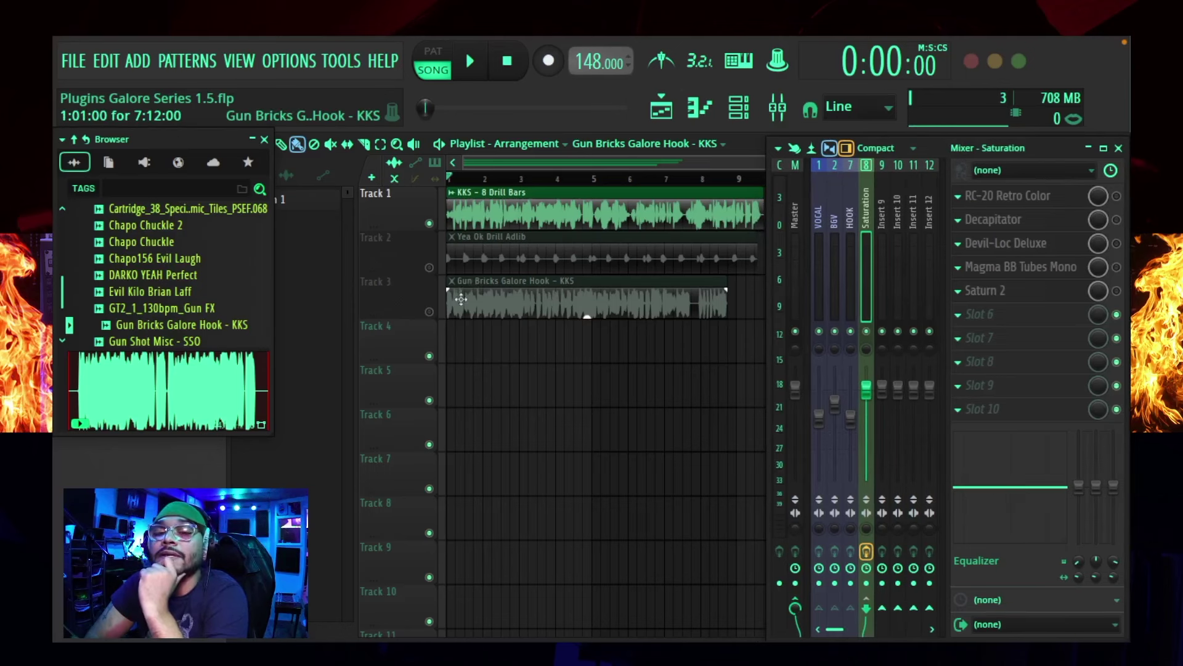
Inspect how the VOCAL and HOOK mixer tracks are routed to the Saturation track.
left_click(822, 215)
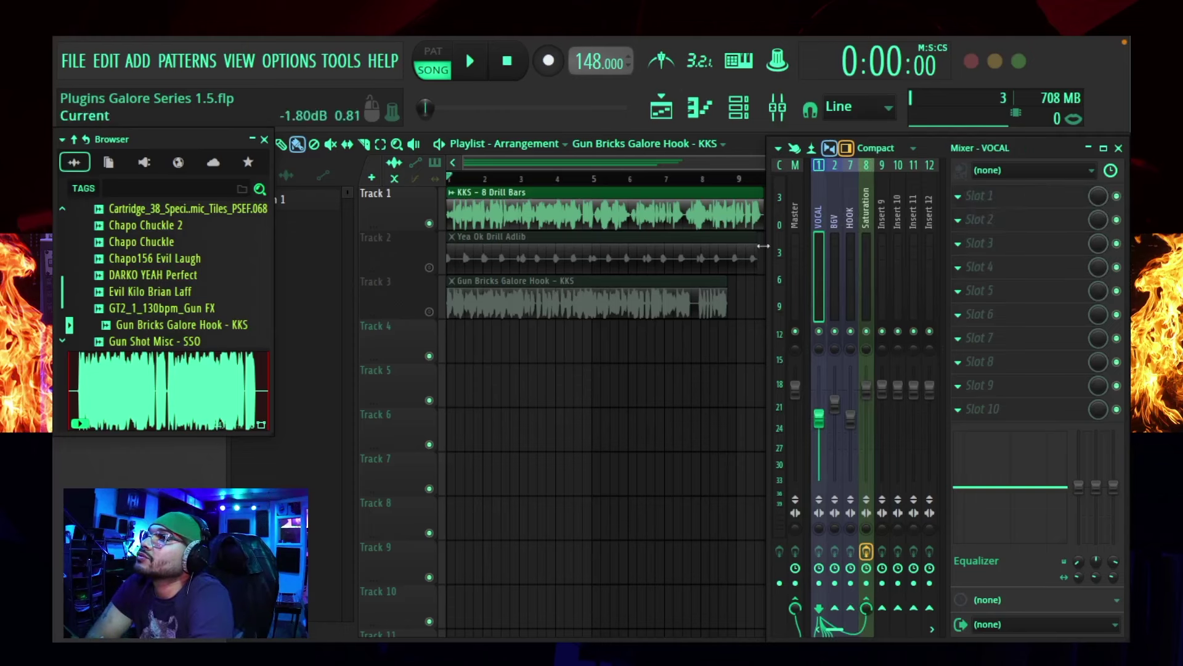
left_click(863, 219)
left_click(823, 203)
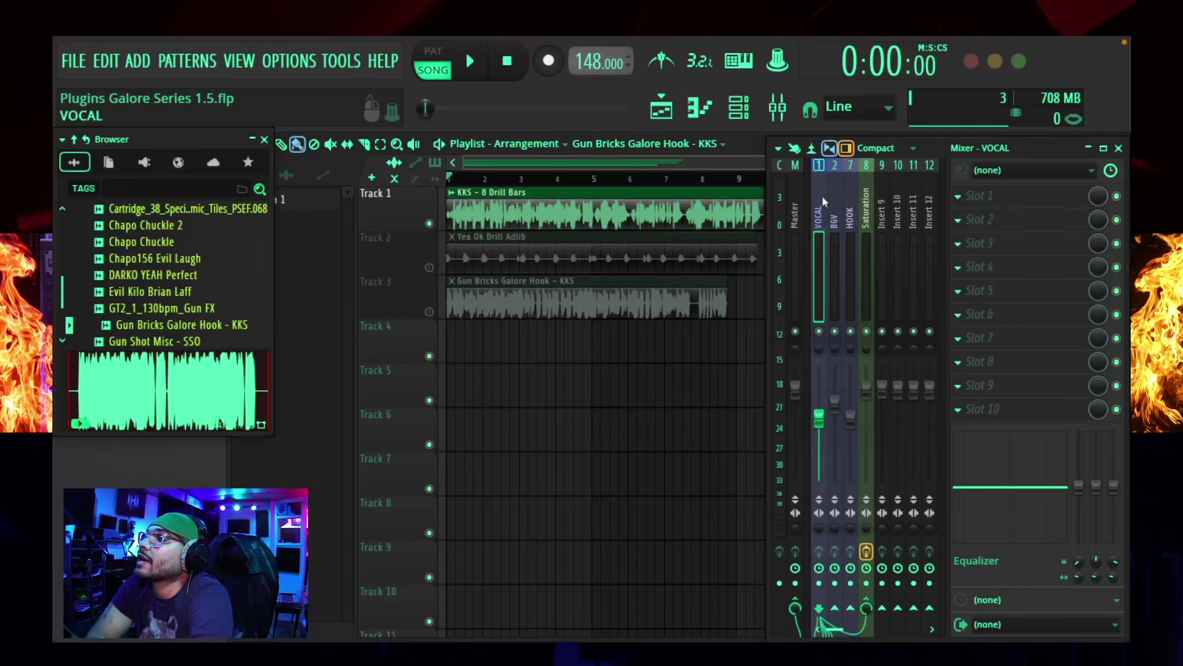
left_click(853, 625)
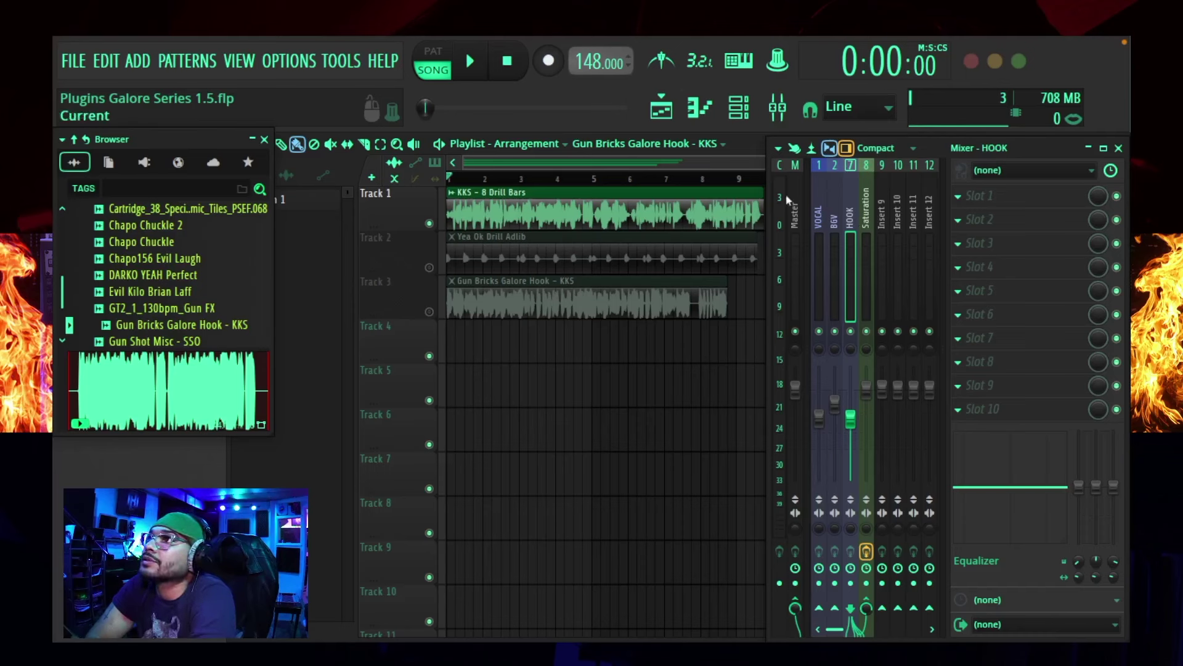
left_click(819, 216)
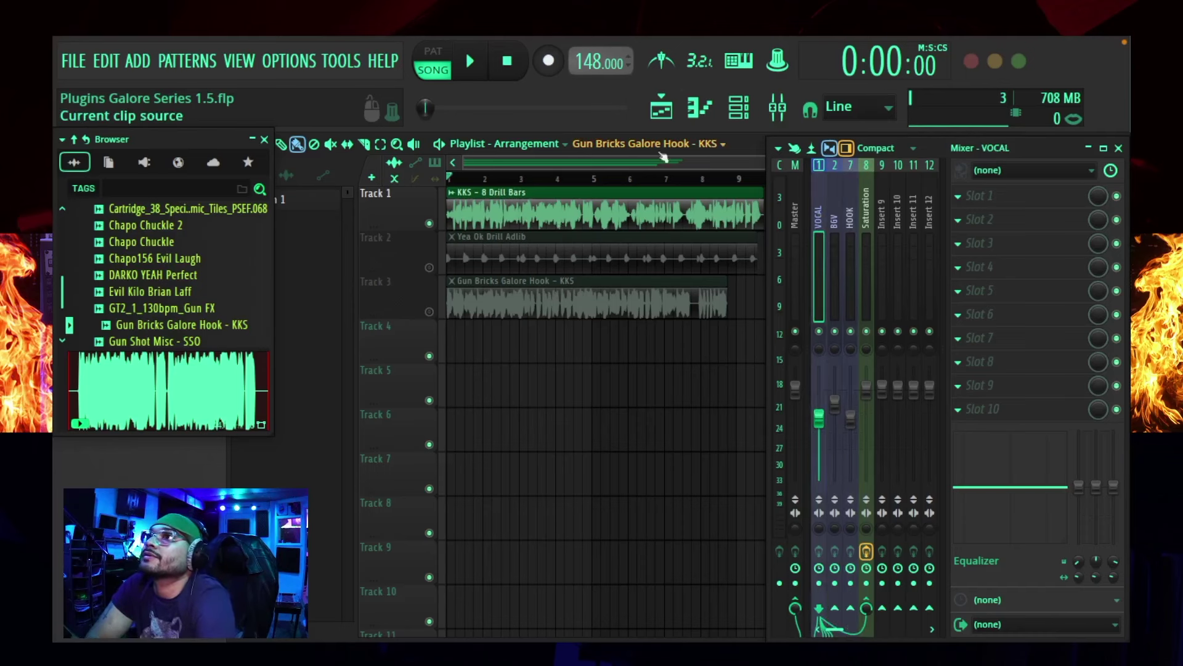
Open RC-20 Retro Color on the Saturation track, start song playback and enable the effect.
left_click(866, 210)
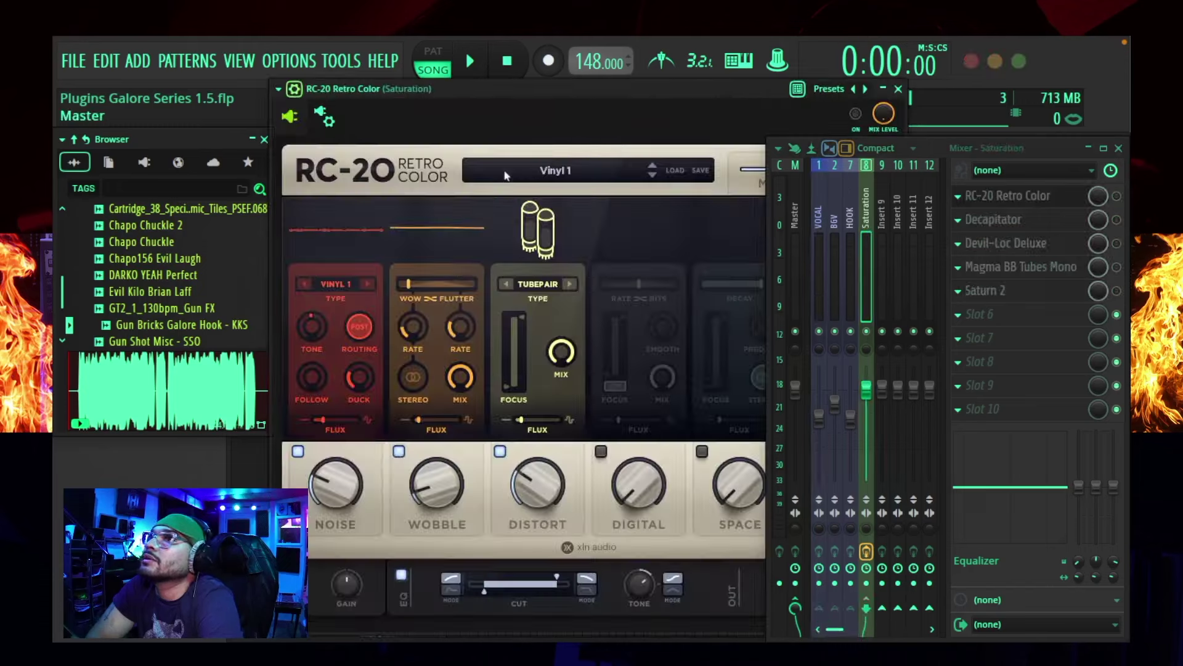
left_click_drag(610, 116, 600, 125)
key("space")
left_click(1121, 200)
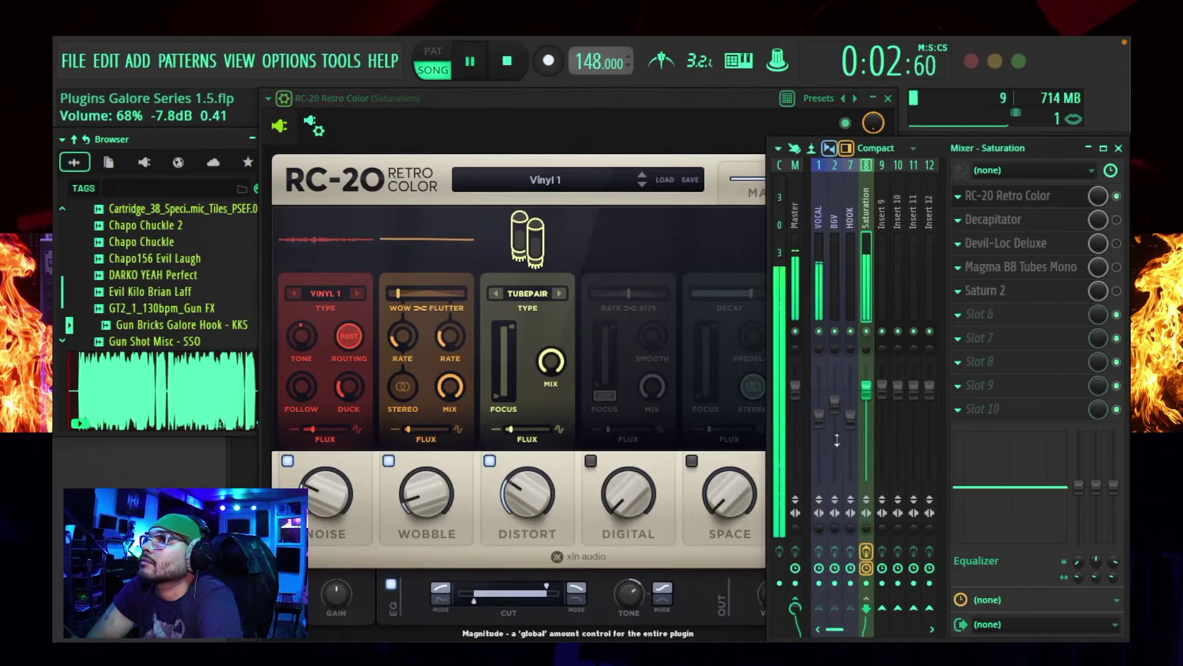
Lower the VOCAL track's volume fader slightly during playback, and stop the song with RC-20 Retro Color in front.
left_click_drag(814, 429, 815, 444)
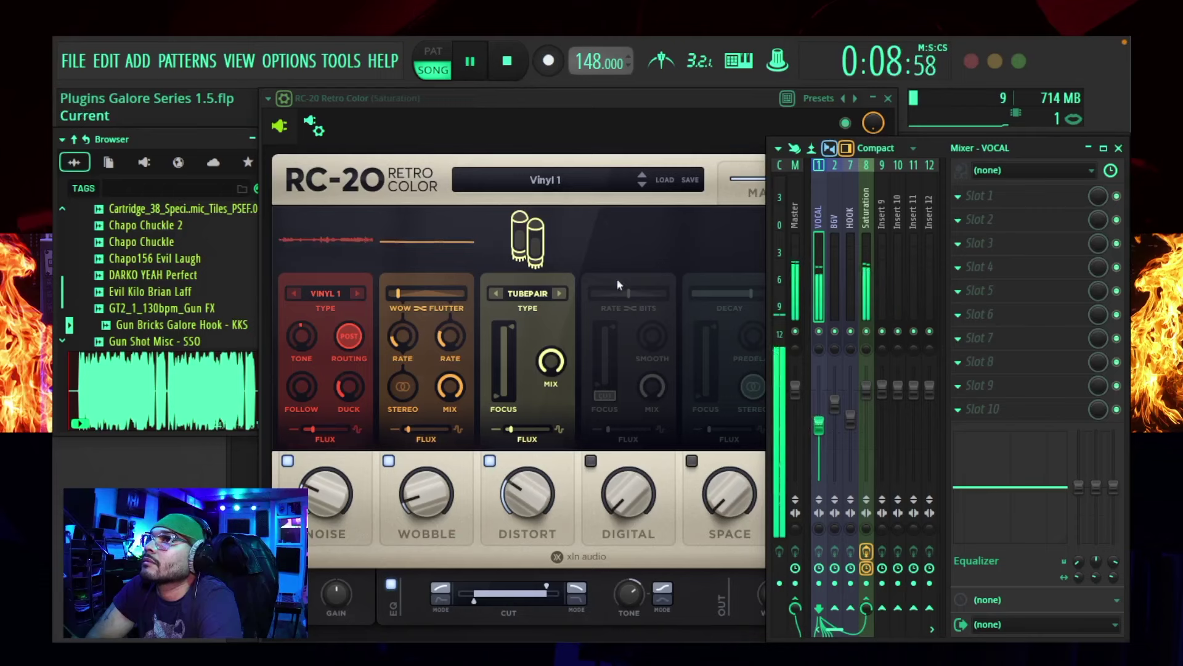
mouse_move(719, 94)
left_mouse_down()
mouse_move(796, 66)
mouse_move(633, 127)
mouse_move(727, 83)
left_mouse_up()
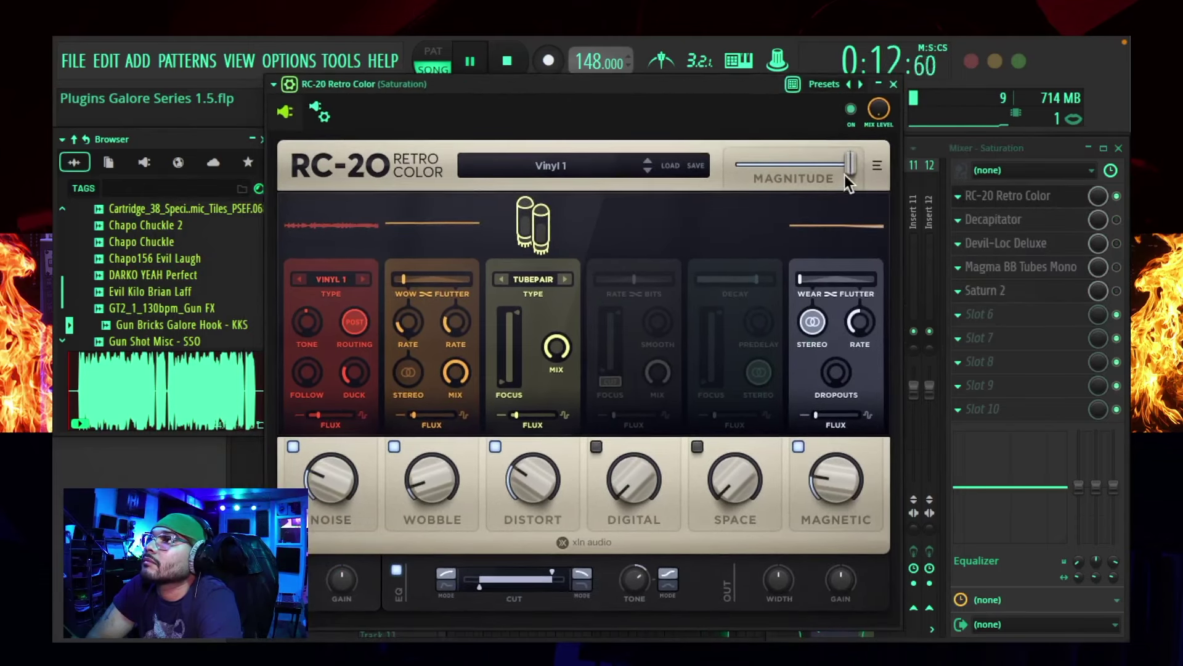
key("space")
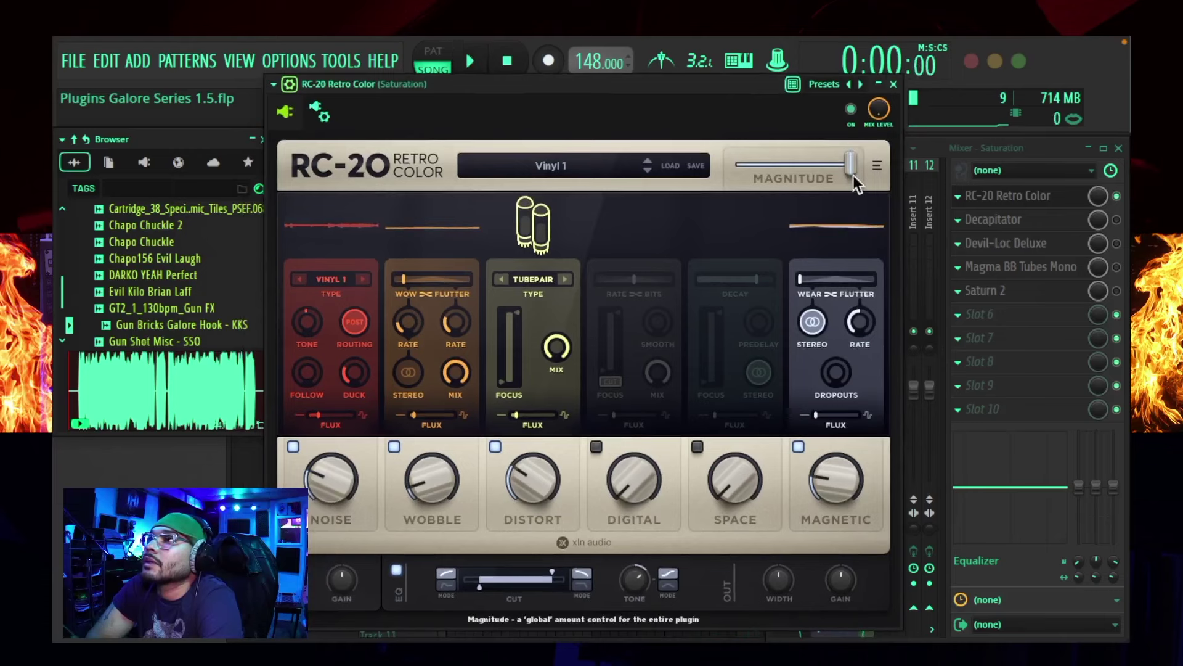
left_click_drag(556, 94, 571, 144)
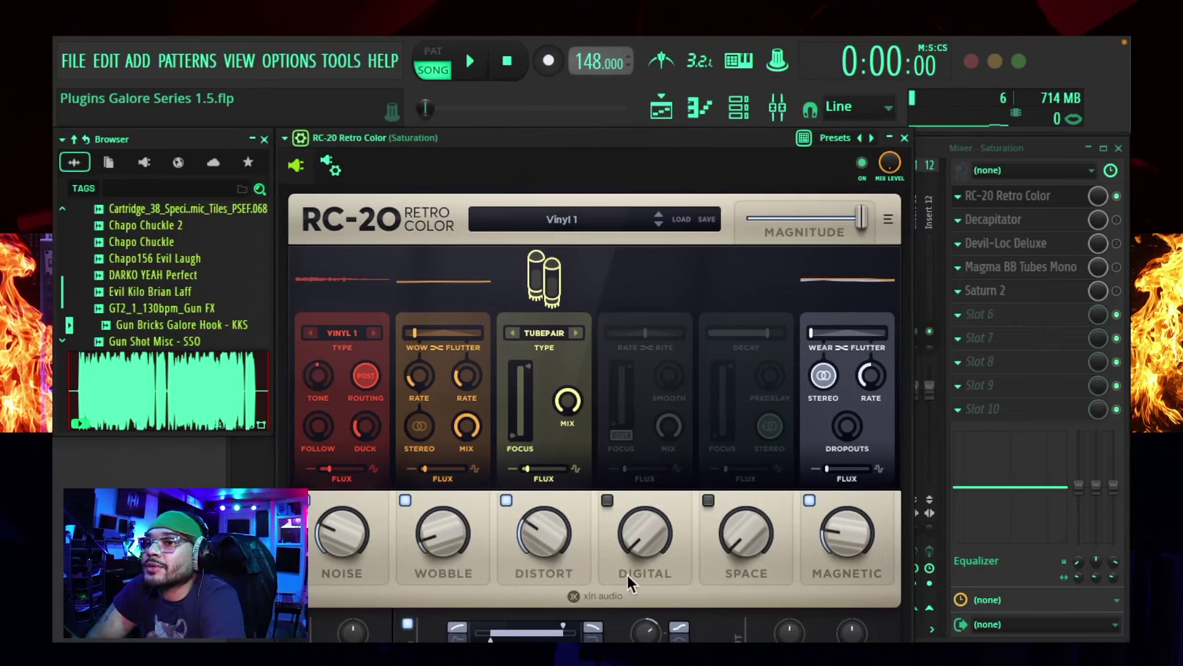
left_click_drag(594, 190, 594, 194)
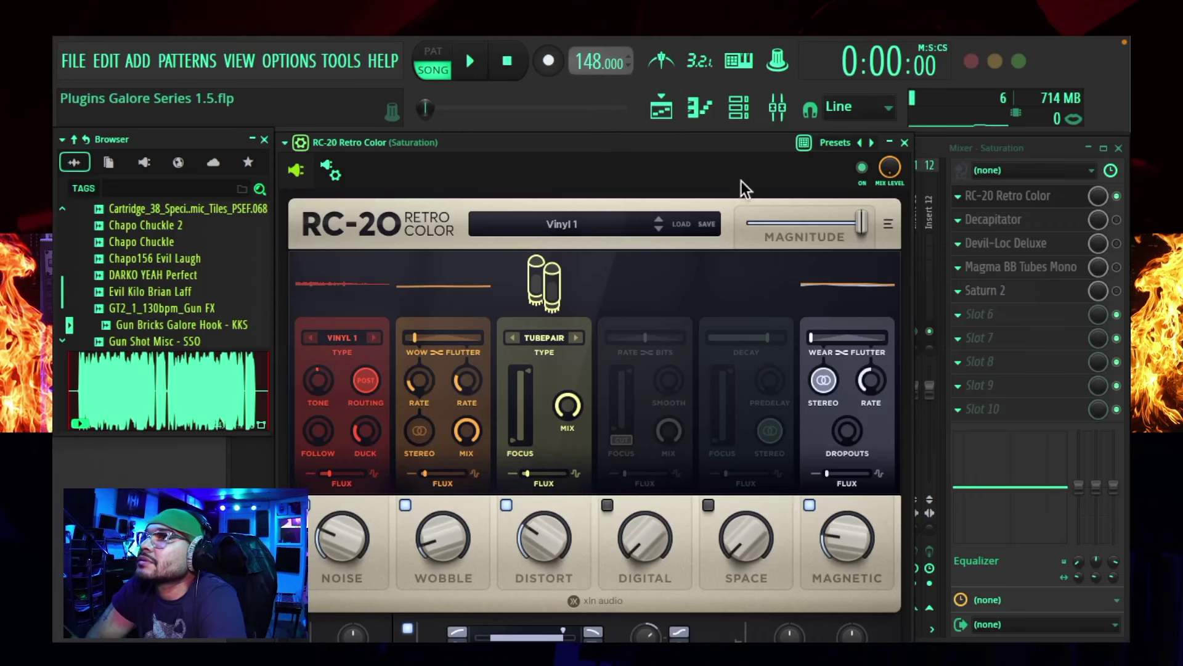
left_click_drag(739, 192, 748, 173)
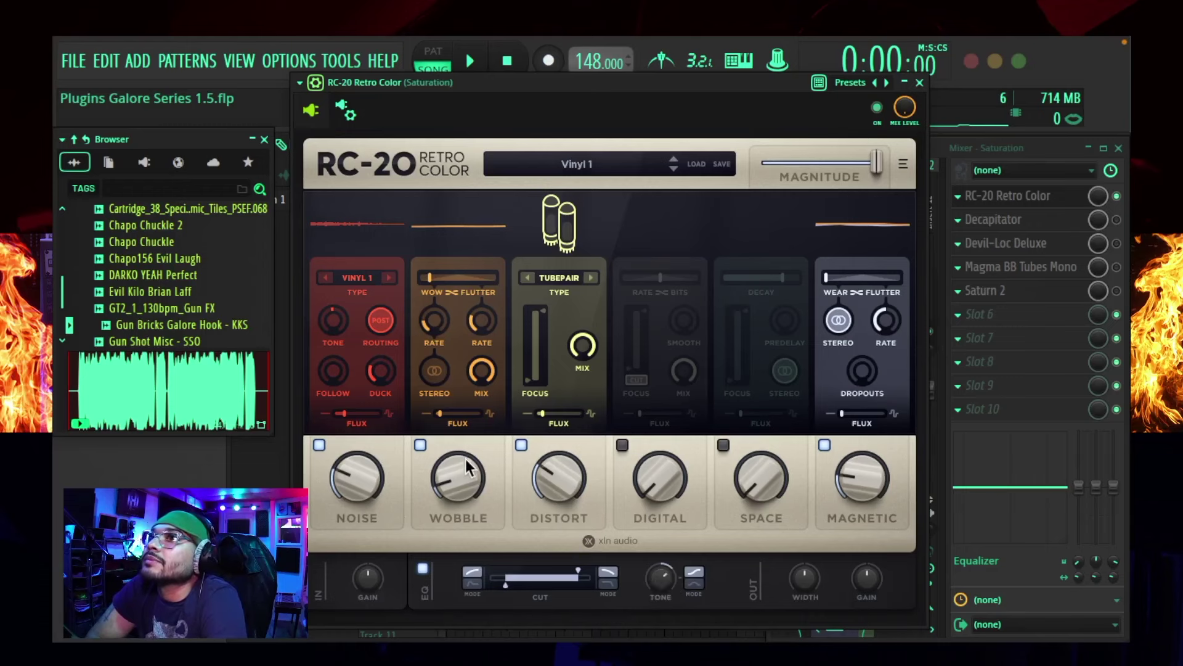
mouse_move(654, 94)
left_mouse_down()
mouse_move(654, 116)
mouse_move(672, 98)
left_mouse_up()
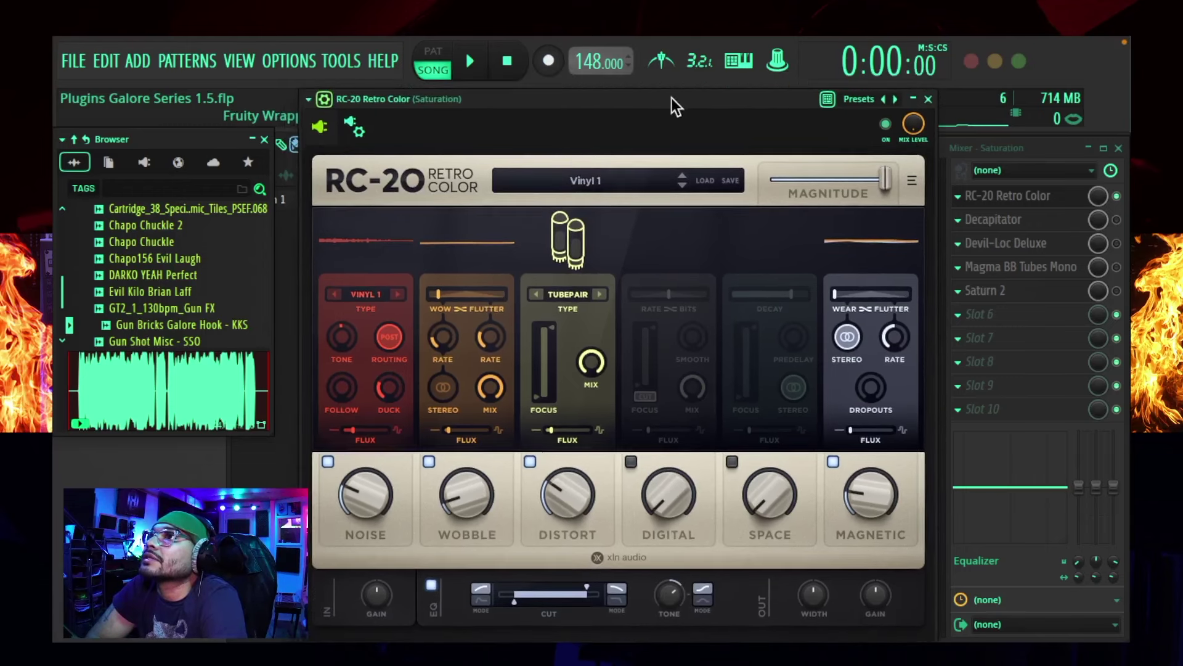
Start playback, raise the Flux of RC-20's Noise module and set its amount to about 27%.
key("space")
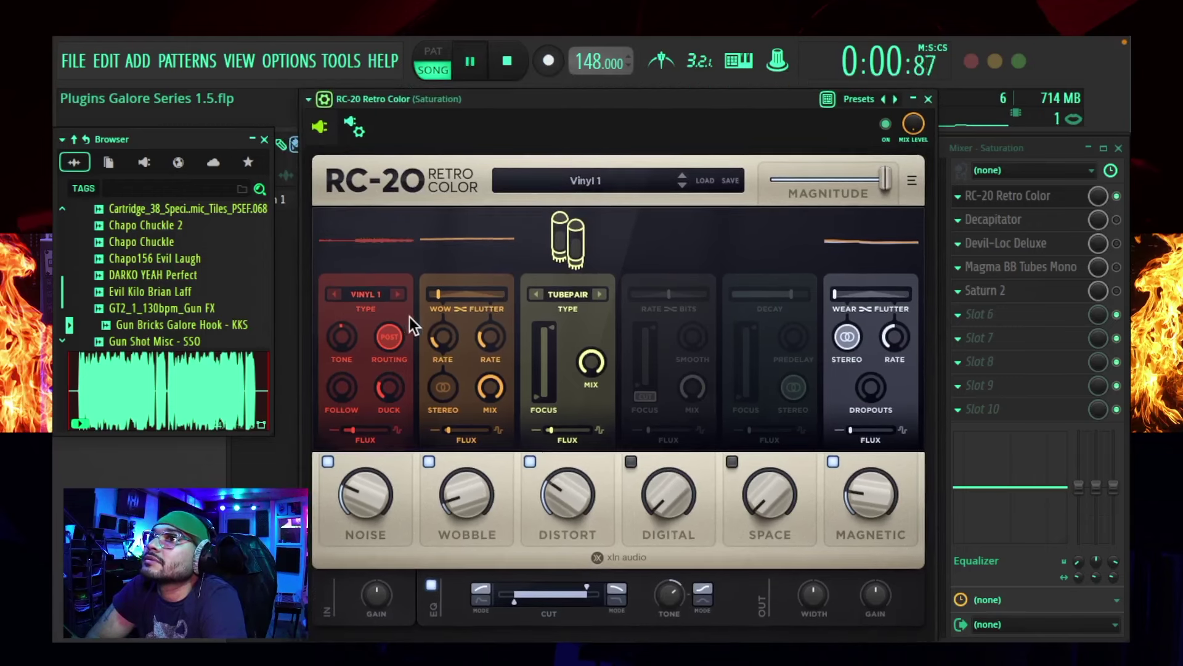
left_click_drag(359, 427, 383, 434)
left_click_drag(367, 480, 402, 505)
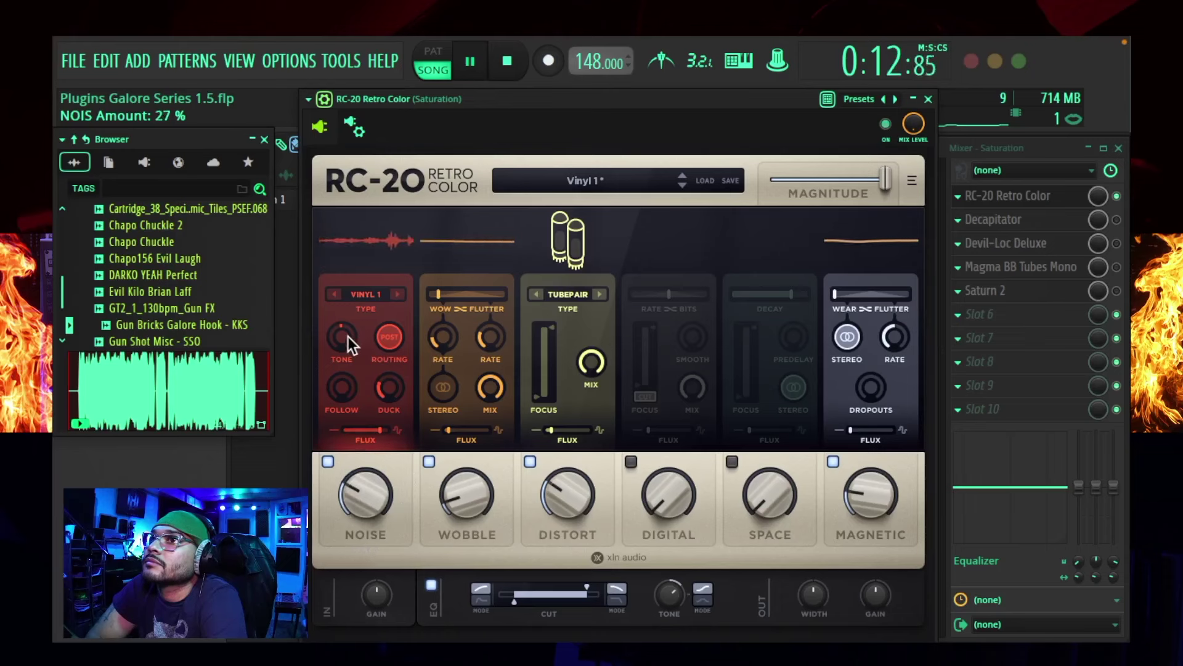
Adjust the Noise module's Tone, set Follow to 11%, and fine-tune its Duck and amount.
left_click_drag(350, 331, 341, 370)
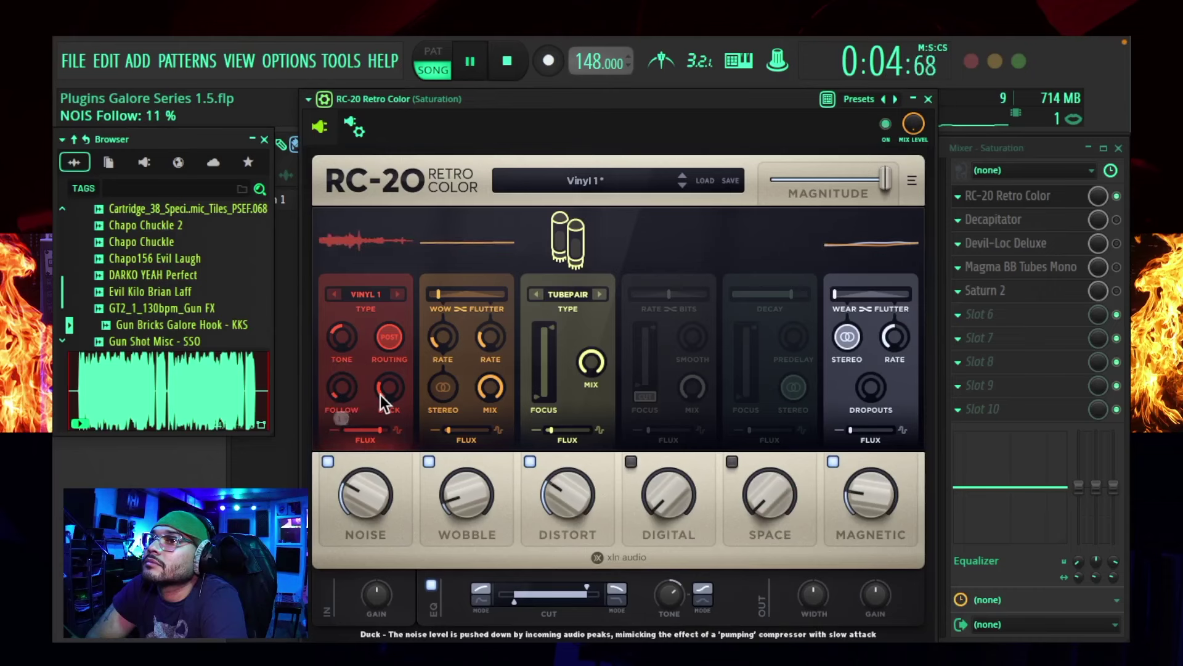
left_click(391, 383)
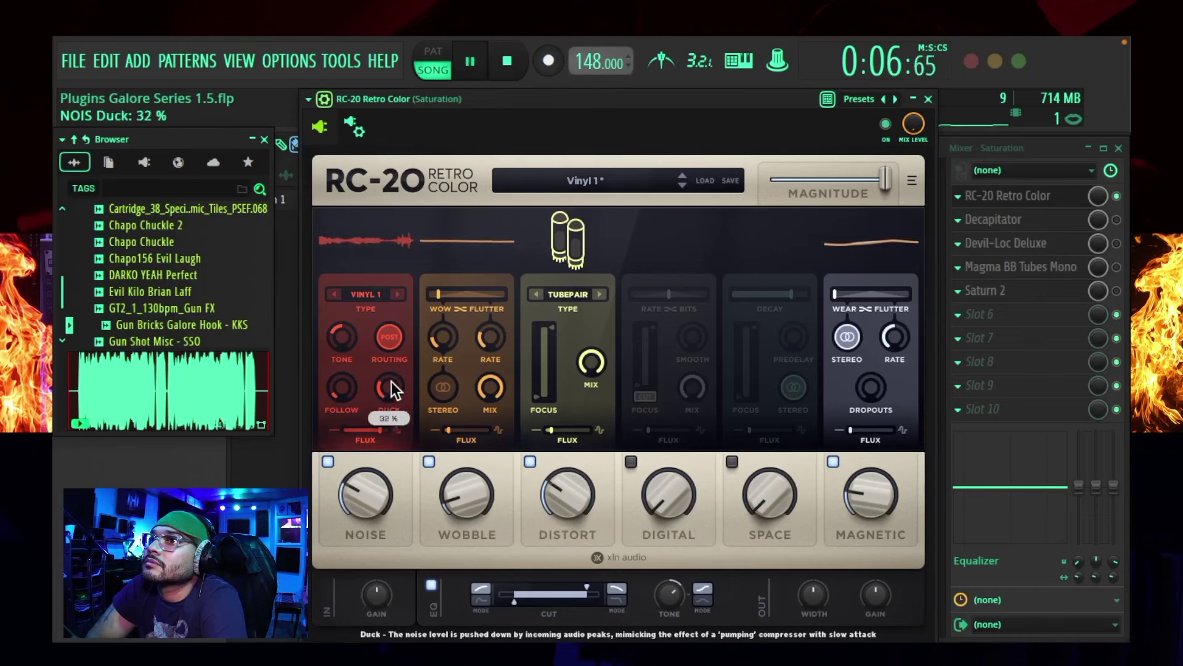
left_click_drag(390, 383, 392, 380)
left_click_drag(369, 483, 370, 480)
Set RC-20's Wobble amount to 24% and its Mix to 79%.
left_click_drag(458, 505, 442, 431)
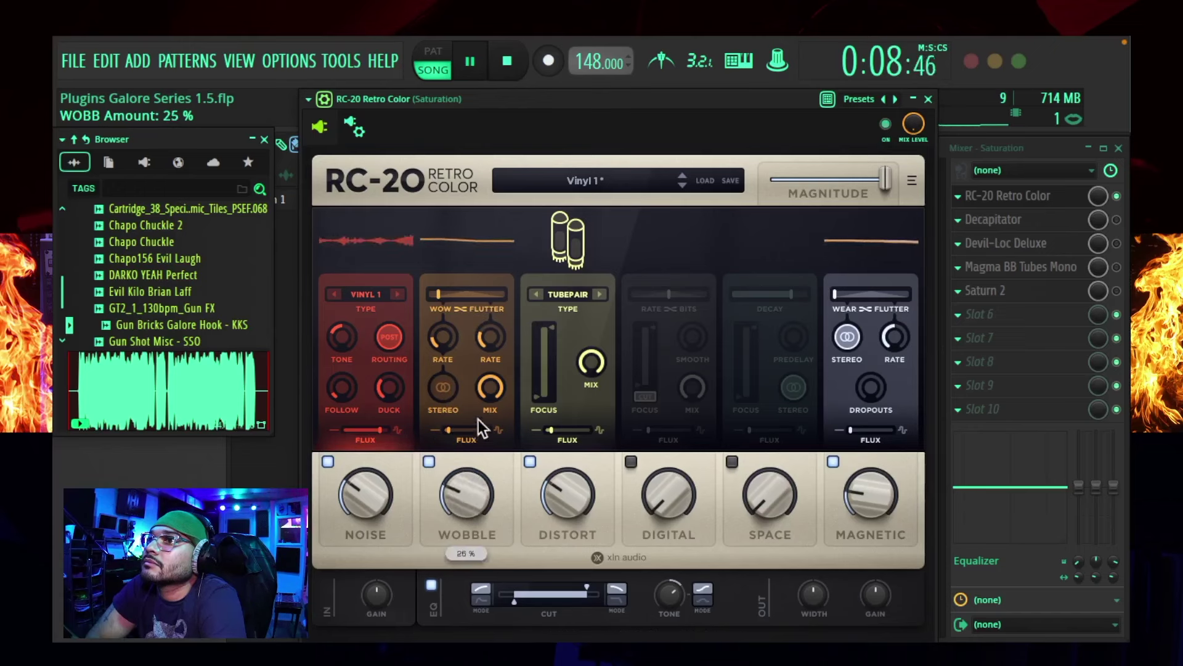
mouse_move(492, 403)
left_click_drag(492, 403, 495, 430)
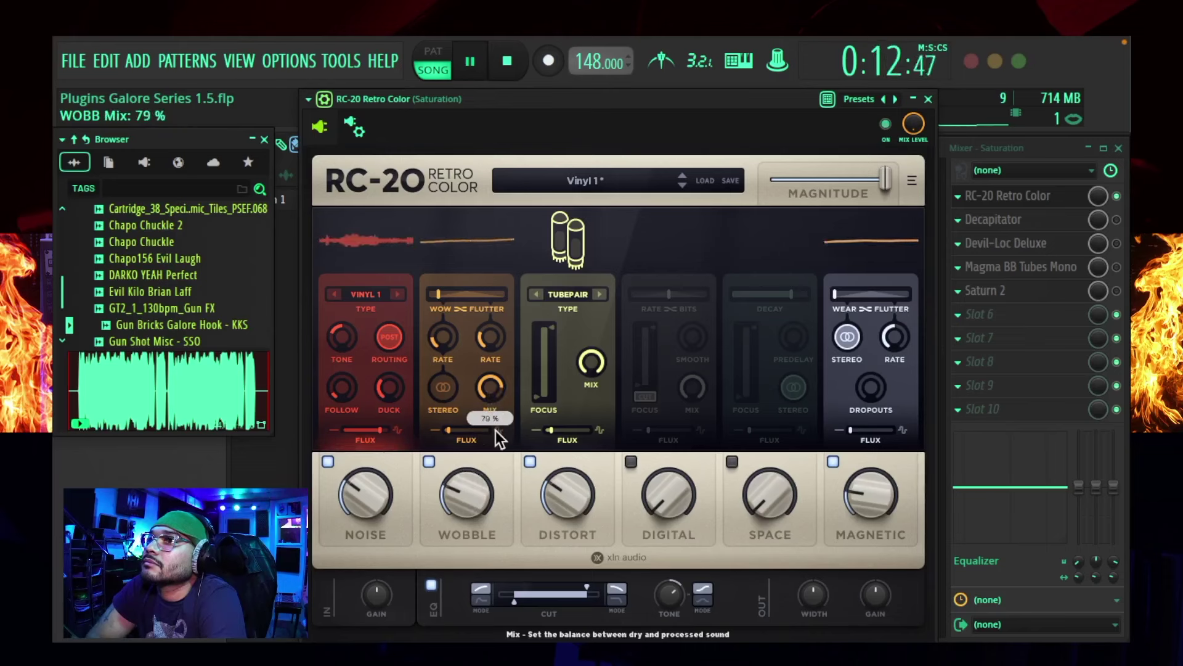
mouse_move(472, 493)
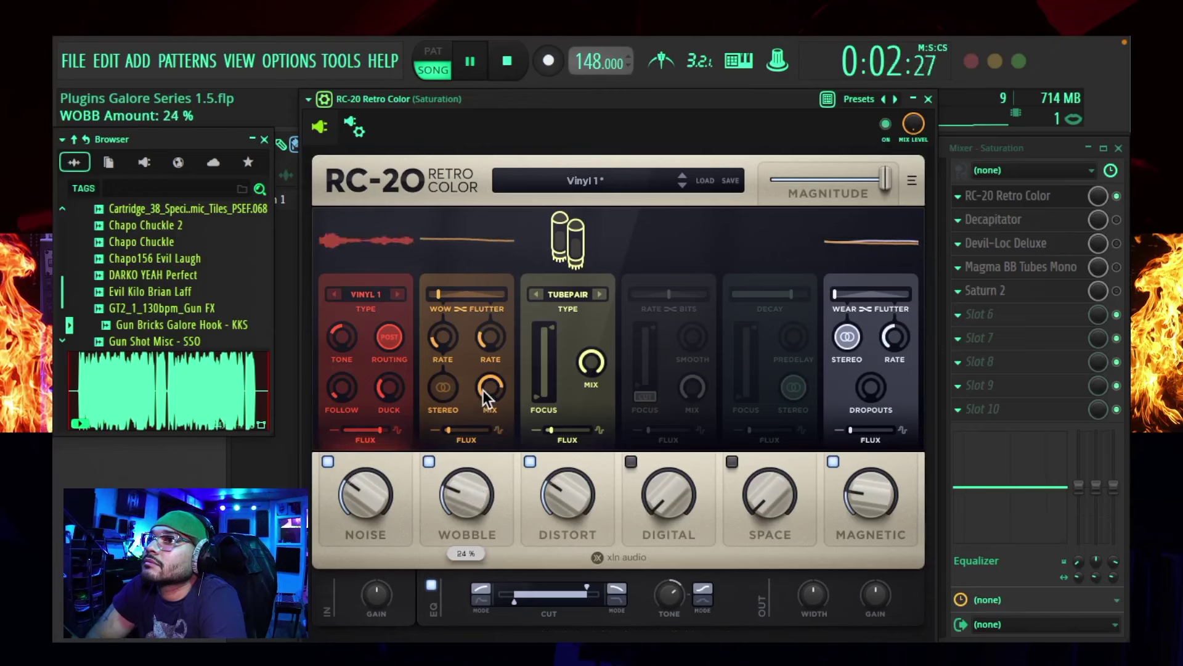
Narrow the Distort module's Focus range from both ends and set its Flux to 100%.
left_click_drag(548, 394, 545, 375)
left_click_drag(551, 328, 593, 368)
left_click_drag(552, 429, 594, 442)
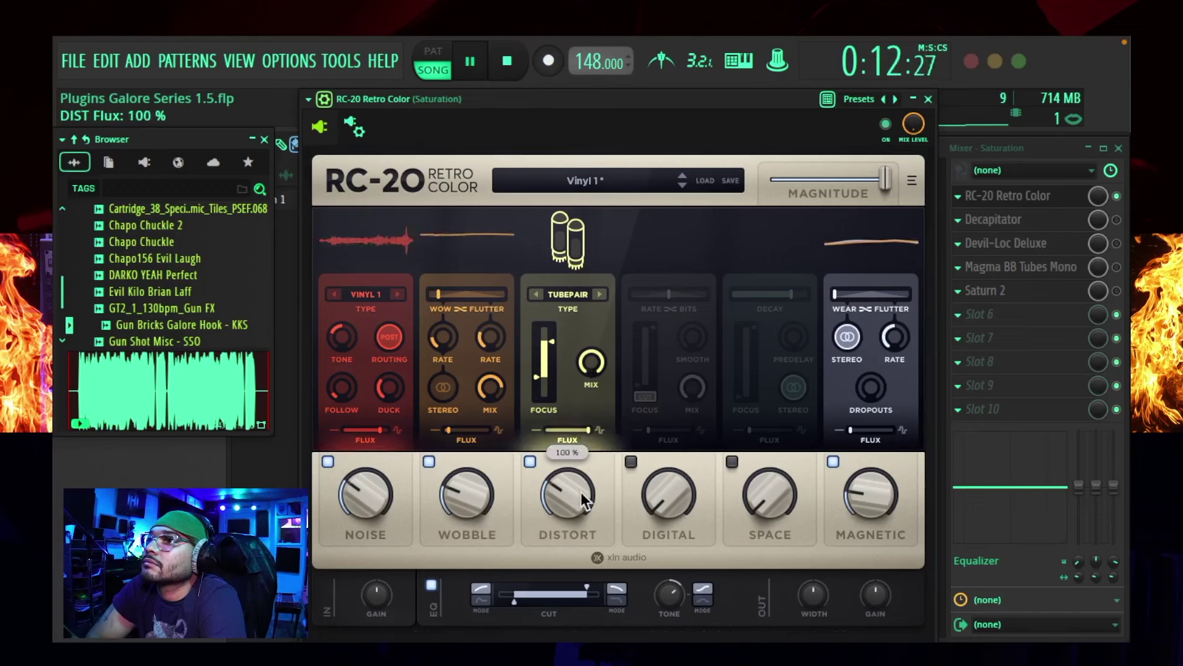
Set the Distort amount to 48% and compare the sound with the Distort module switched off and back on.
mouse_move(579, 491)
left_click_drag(580, 491, 541, 448)
left_click(530, 461)
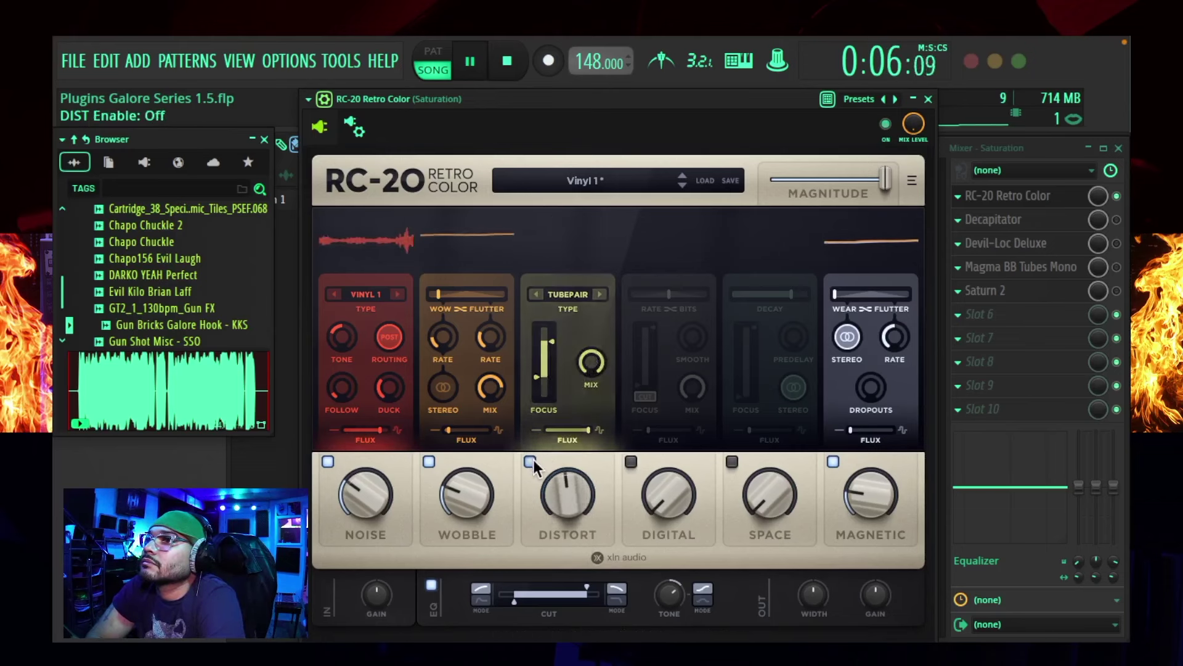
left_click(531, 461)
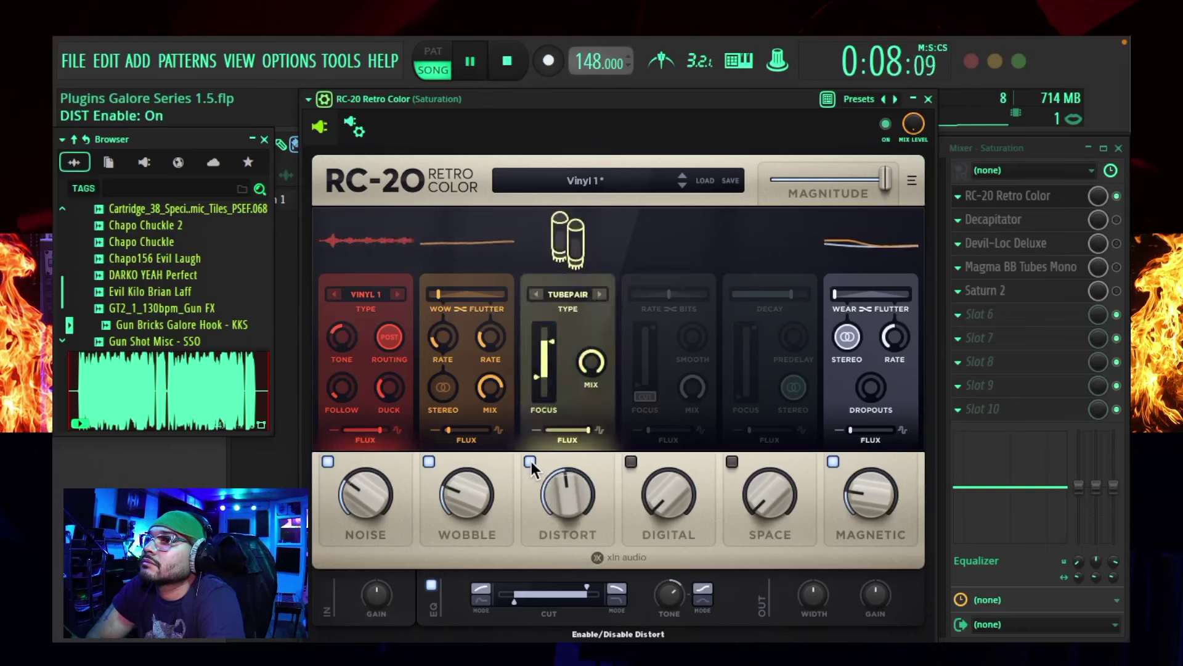
scroll(567, 493, "up", 1)
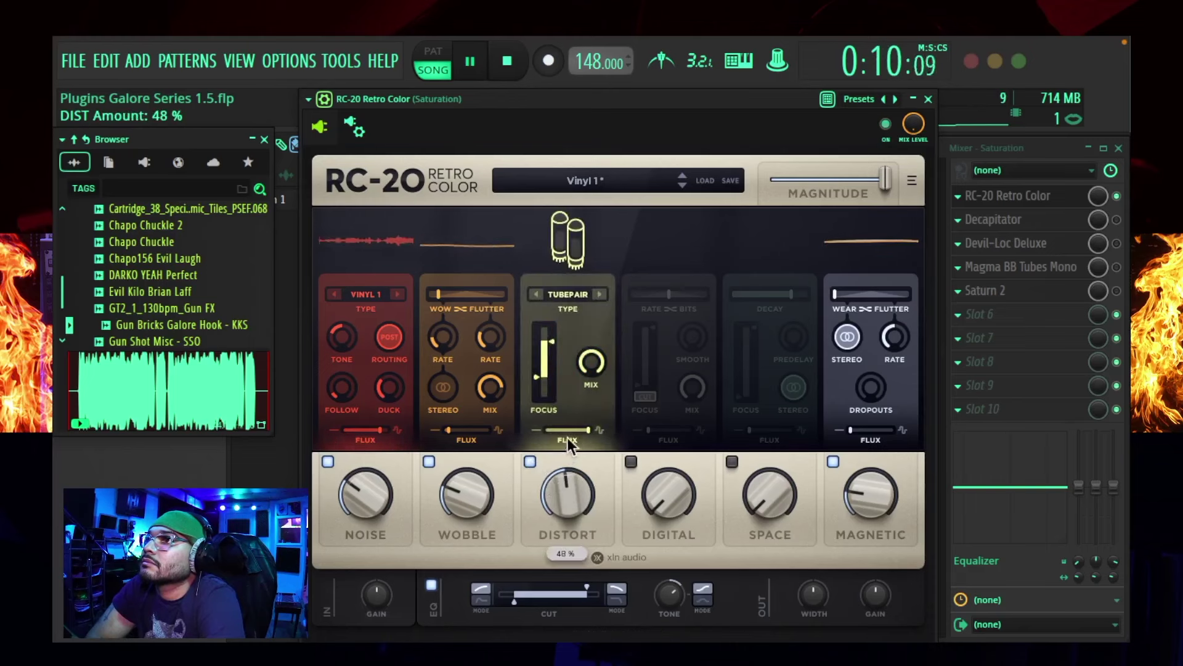
Set the Distort Flux to 83%, raise the Magnetic Flux, and set the Magnetic amount to 30%.
left_click_drag(587, 430, 580, 429)
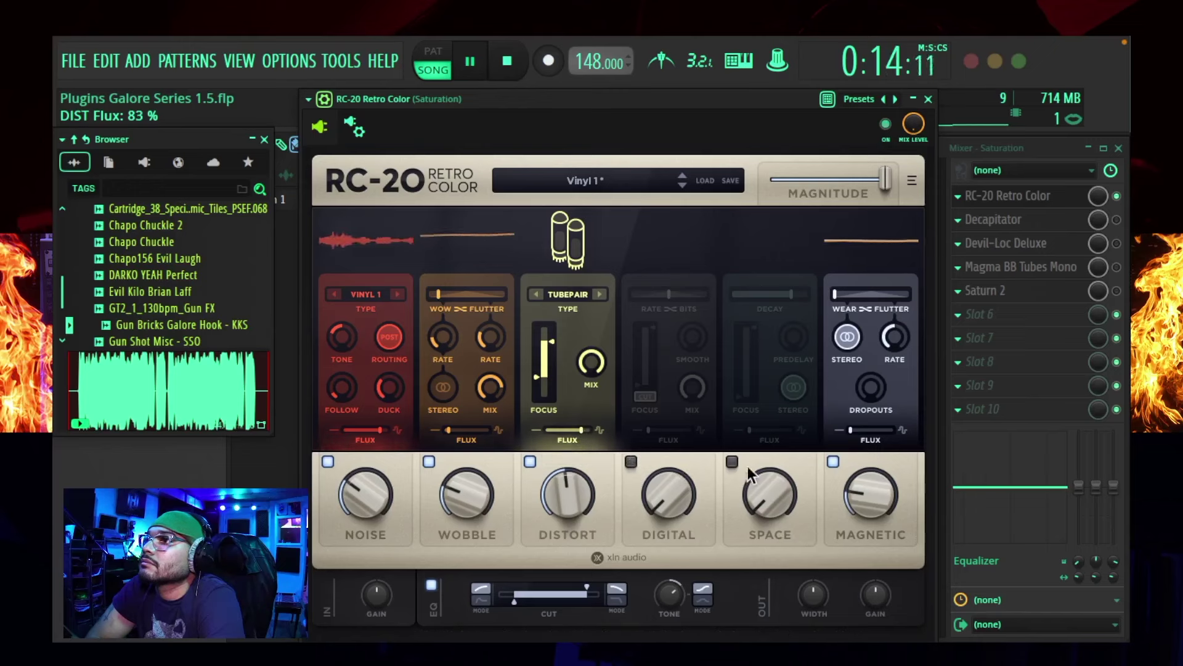
left_click_drag(863, 485, 912, 255)
left_click_drag(856, 425, 867, 387)
left_click_drag(869, 487, 869, 541)
left_click_drag(856, 493, 856, 516)
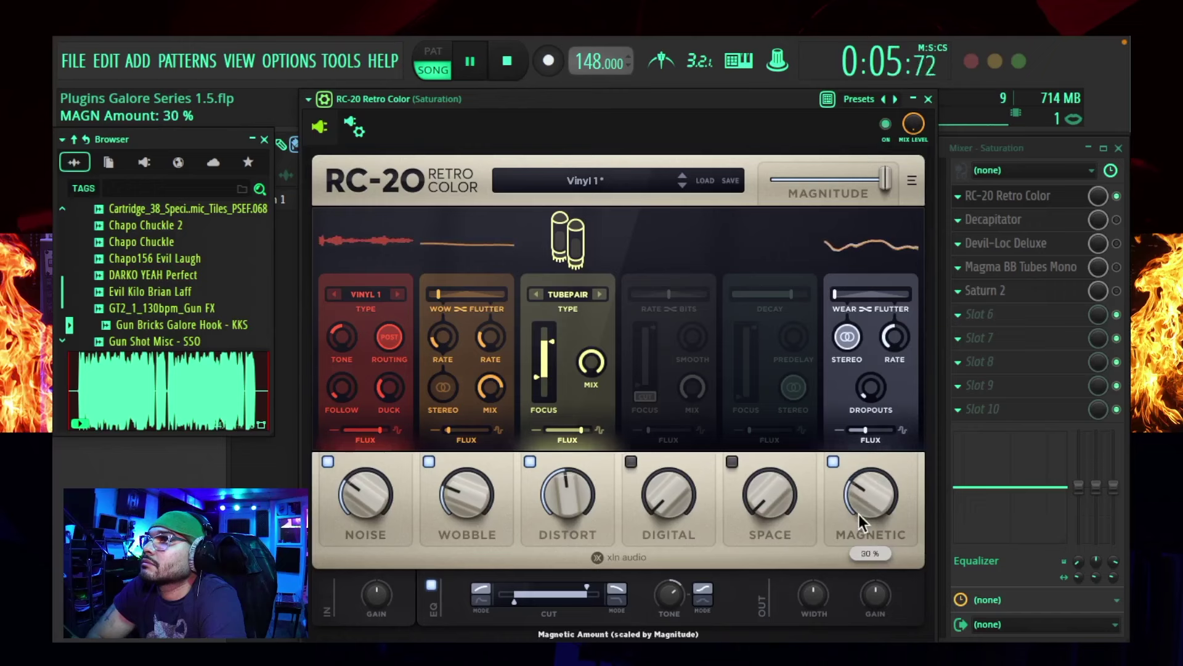
Enable the Space and Digital modules, raise the Digital amount, and set the Digital Mix to 54%.
left_click(766, 428)
left_click(683, 348)
mouse_move(657, 480)
left_mouse_down()
mouse_move(697, 242)
mouse_move(653, 360)
mouse_move(654, 419)
mouse_move(697, 428)
mouse_move(663, 485)
left_mouse_up()
left_click_drag(698, 404, 694, 451)
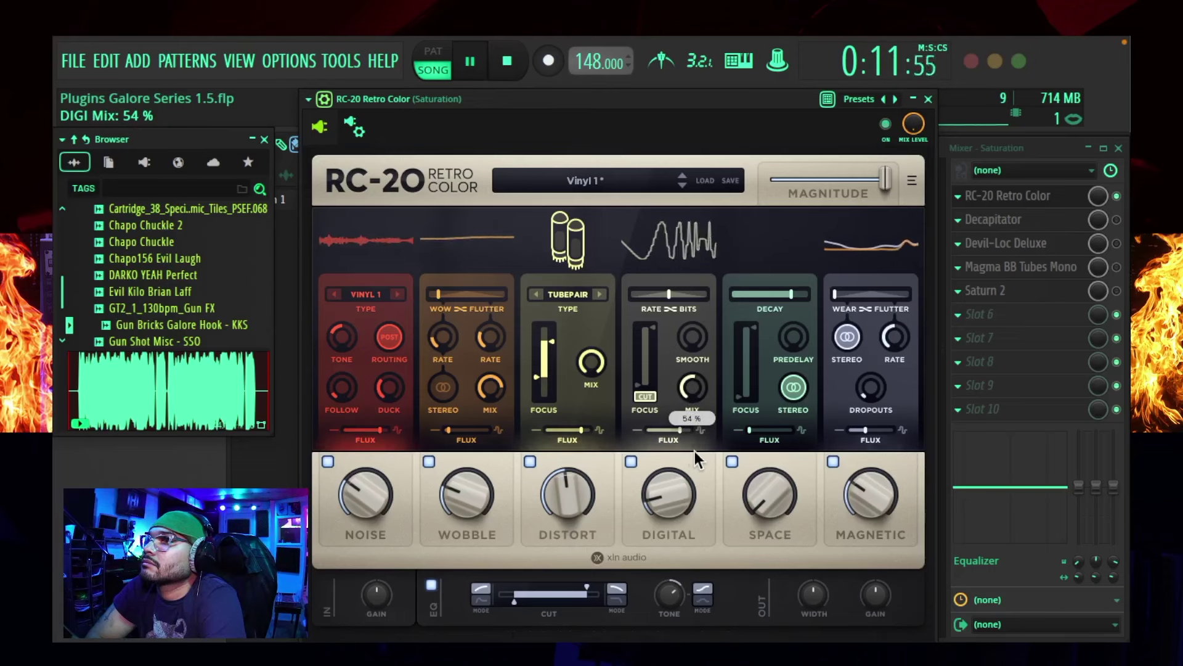
Raise the Space amount and Flux, shorten its Decay slightly, set Predelay to 6 ms, and narrow its Focus range.
left_click_drag(786, 509, 776, 430)
left_click_drag(790, 294, 786, 294)
left_click(793, 326)
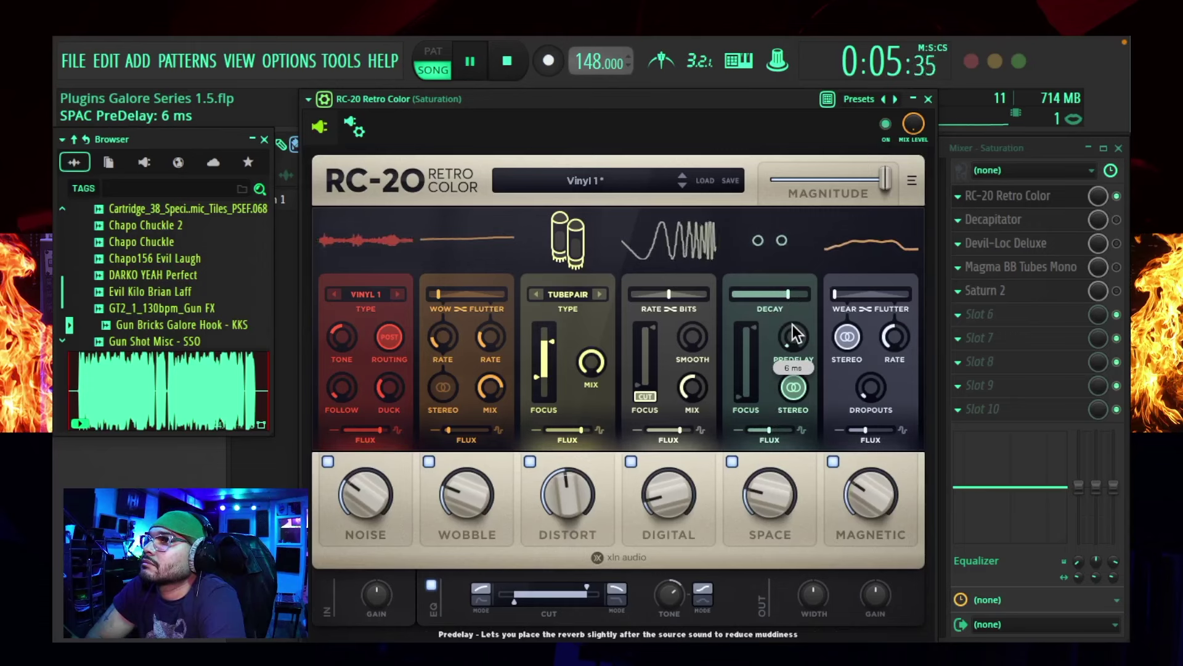
mouse_move(740, 390)
left_mouse_down()
mouse_move(752, 339)
mouse_move(742, 371)
mouse_move(753, 353)
left_mouse_up()
Adjust the Digital Mix, set its filter mode to Focus, and narrow the Focus range with its low end at 62 Hz.
left_click_drag(695, 402, 701, 427)
mouse_move(637, 386)
left_mouse_down()
mouse_move(653, 340)
mouse_move(654, 367)
left_mouse_up()
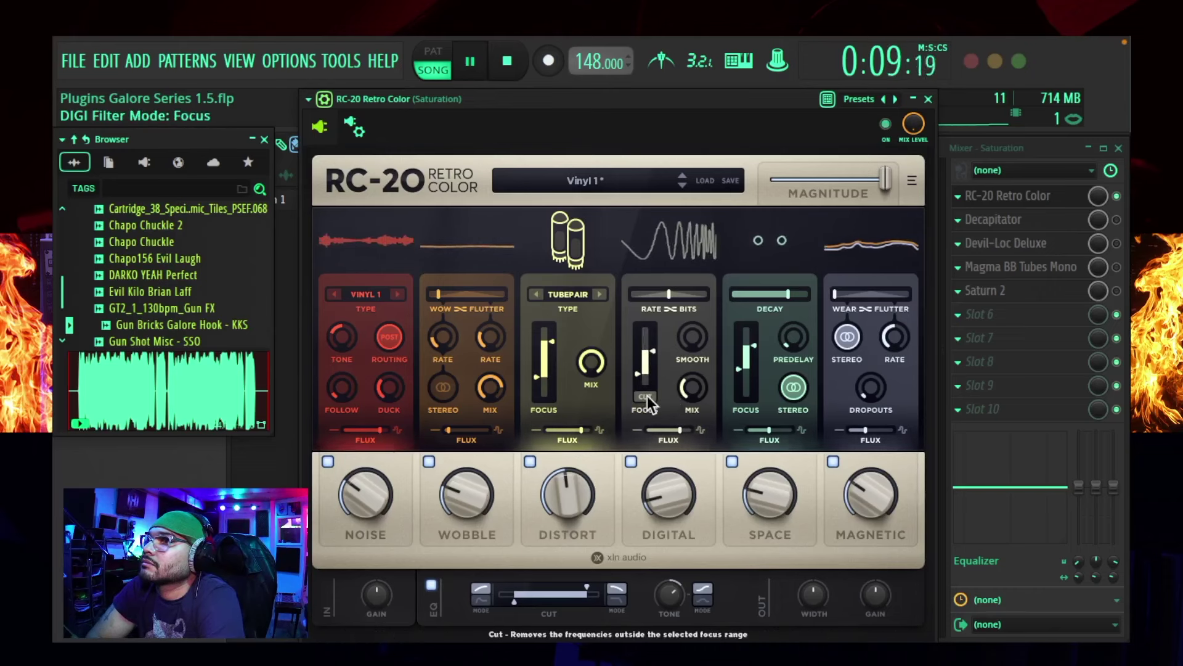
left_click_drag(636, 375, 637, 377)
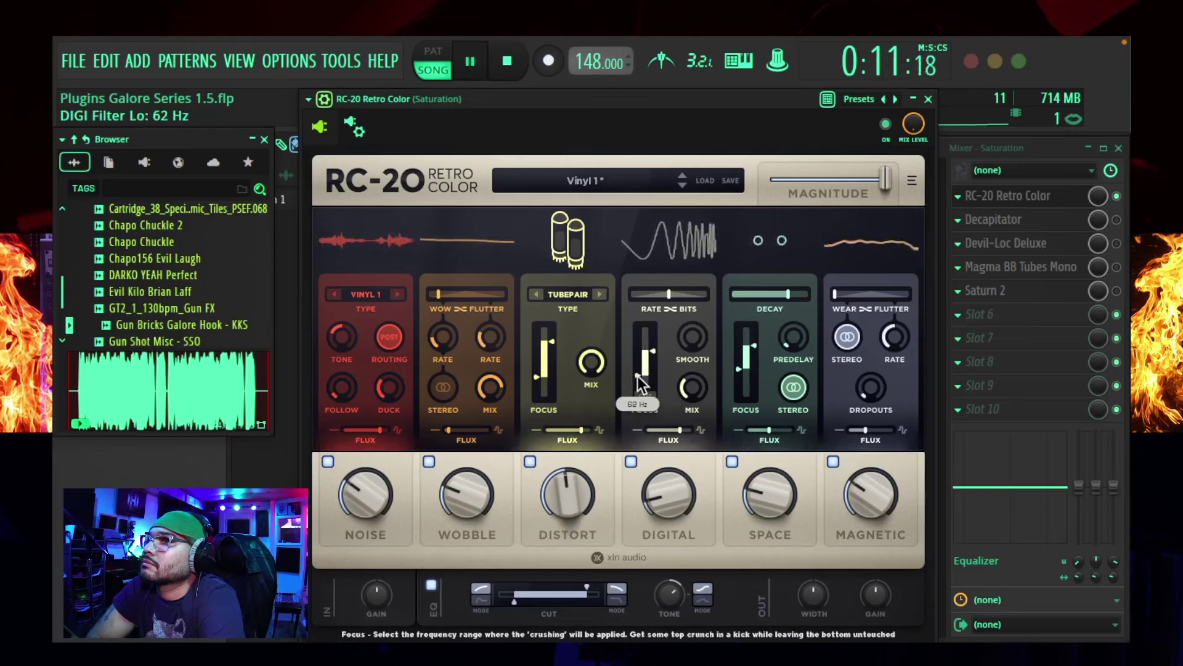
mouse_move(653, 349)
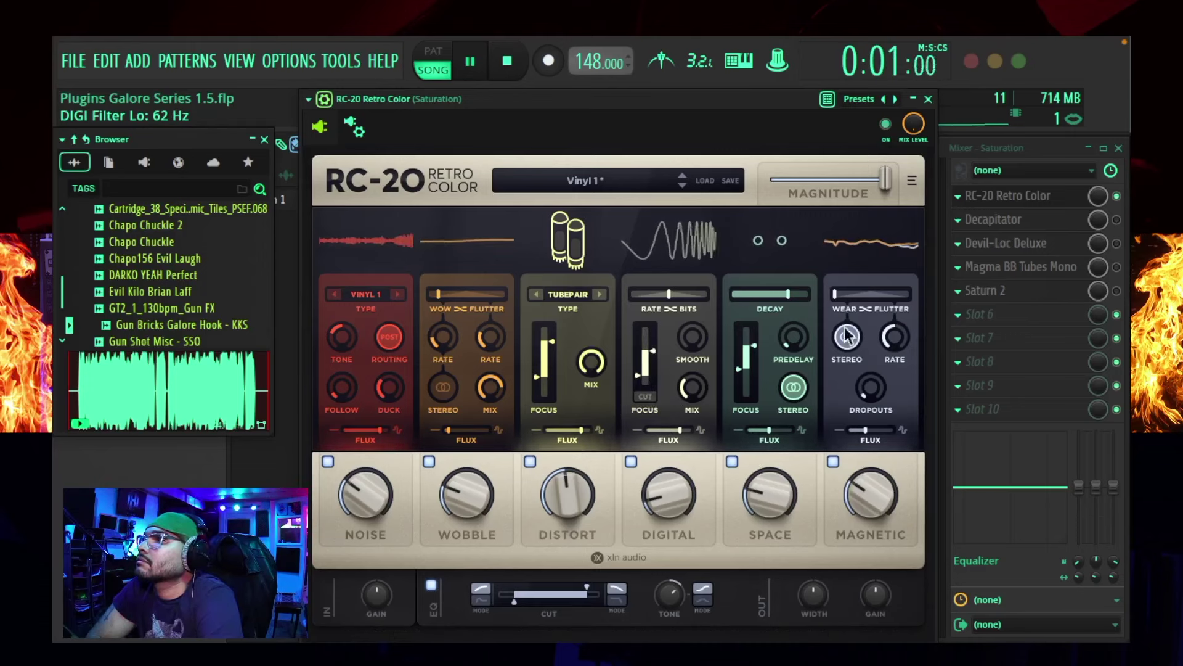
Lower RC-20's global Magnitude to slightly above halfway, reduce its mixer slot's mix level, and stop playback.
mouse_move(880, 174)
left_click_drag(880, 174, 836, 194)
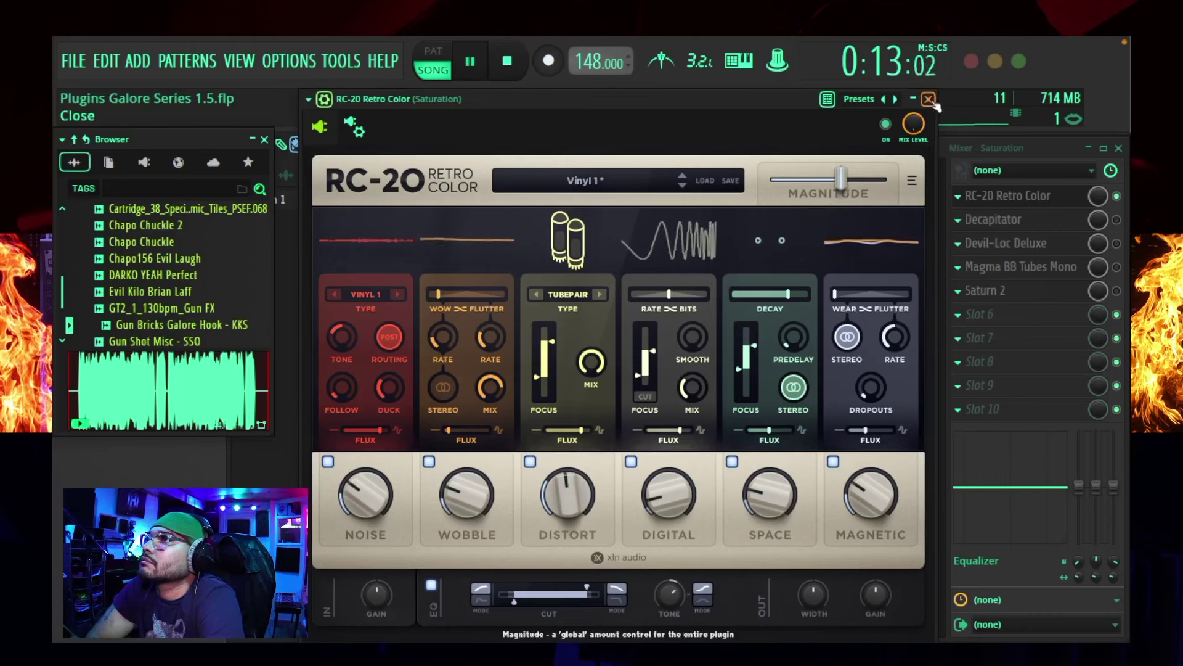
left_click_drag(1098, 195, 1098, 209)
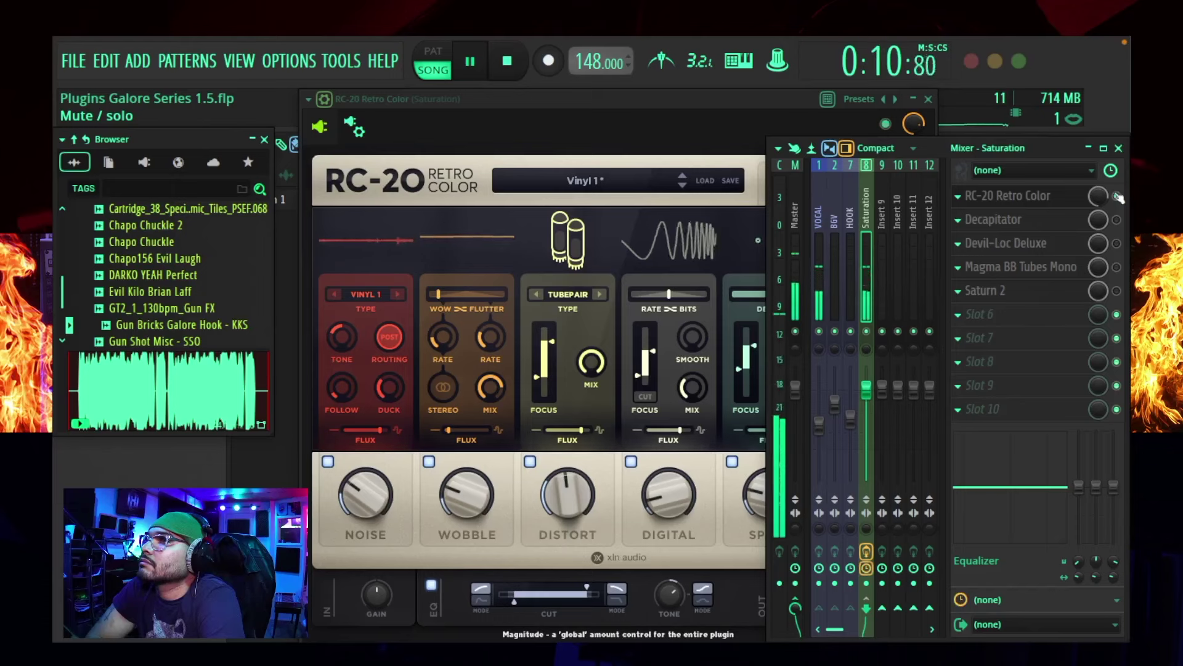
key("space")
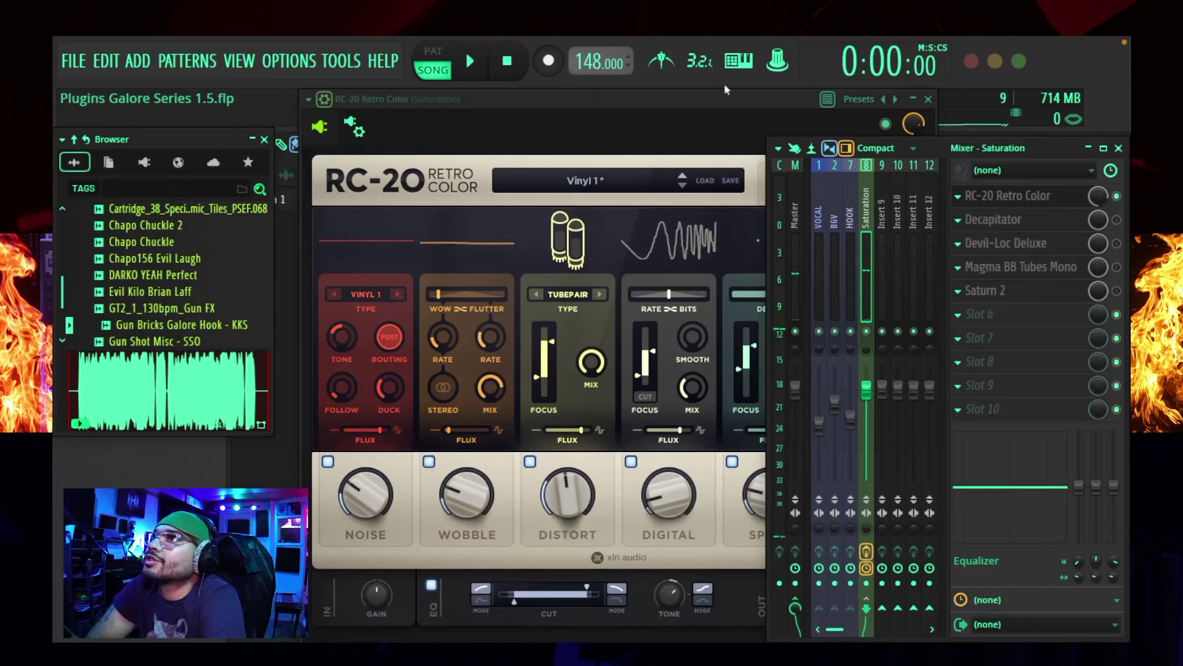
Close RC-20, open Decapitator on the Saturation track with RC-20 disabled and Decapitator enabled, and start playback.
left_click_drag(719, 94, 672, 127)
left_click(834, 132)
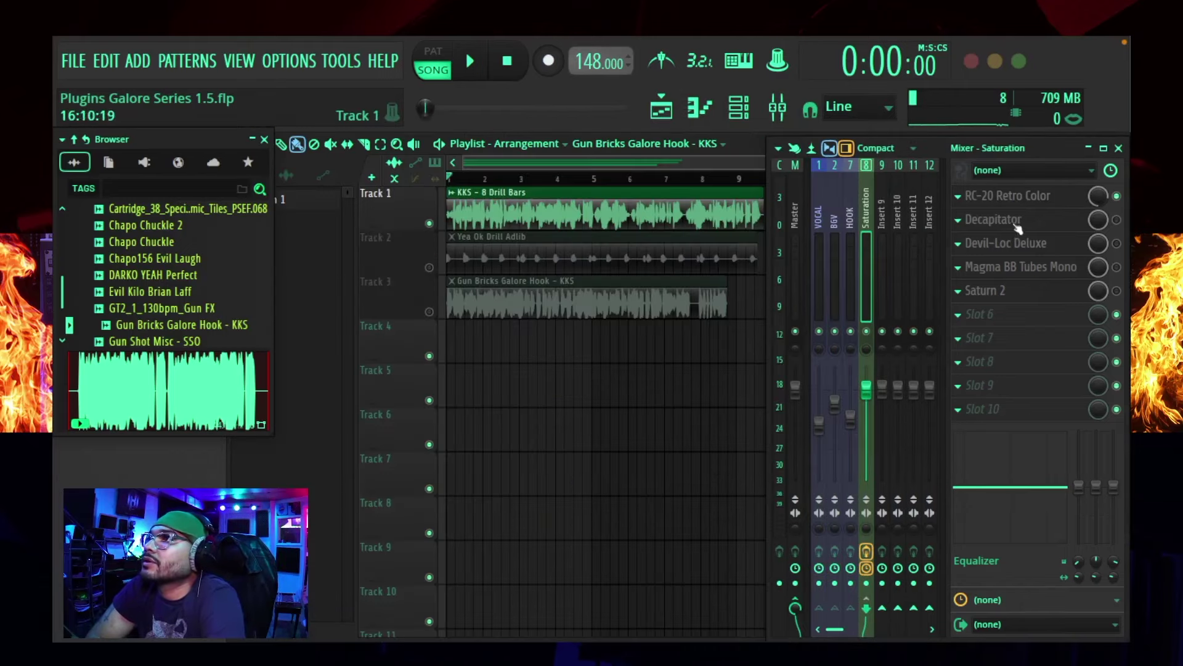
left_click(1011, 219)
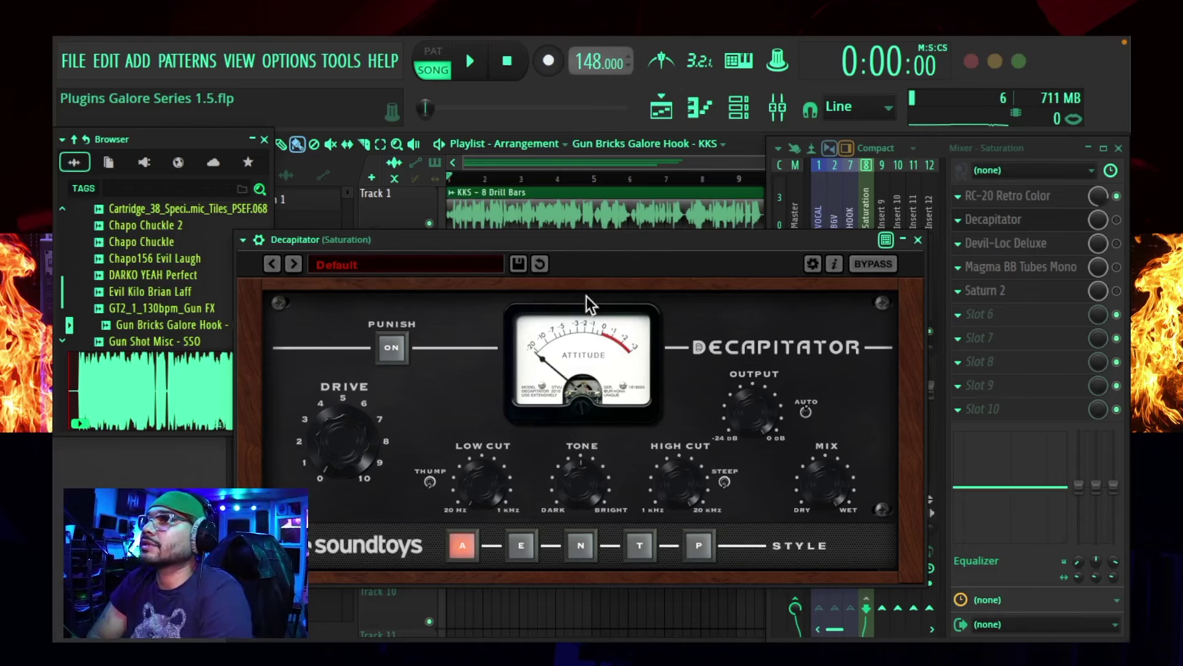
left_click_drag(680, 239, 689, 266)
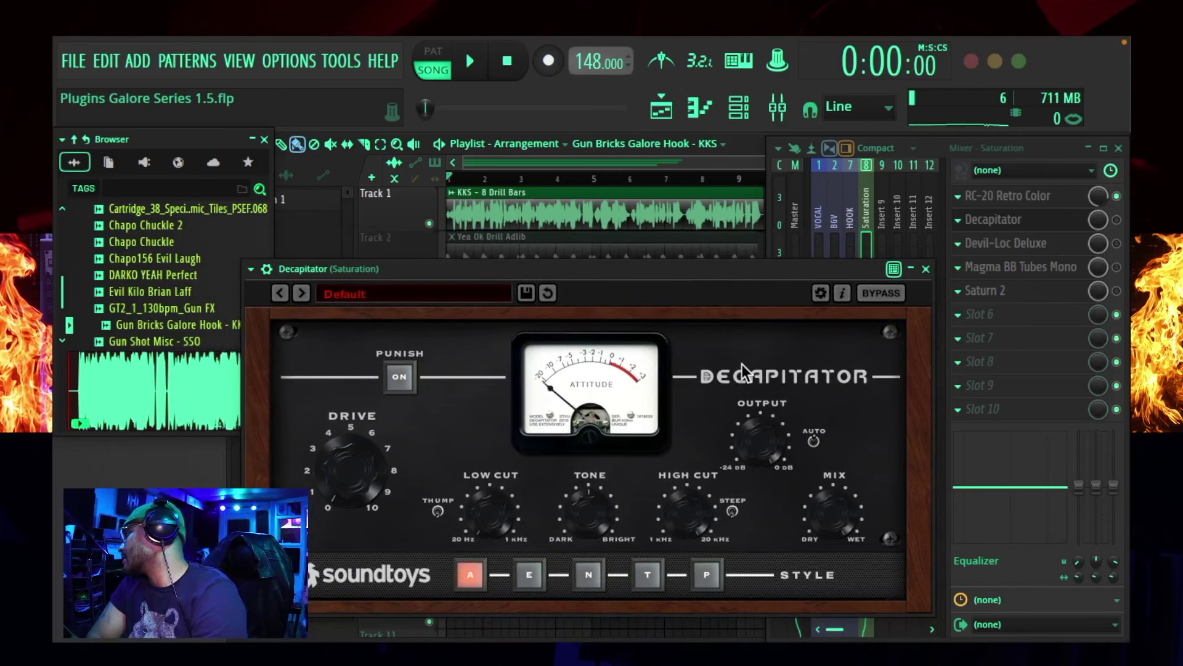
left_click_drag(675, 271, 689, 242)
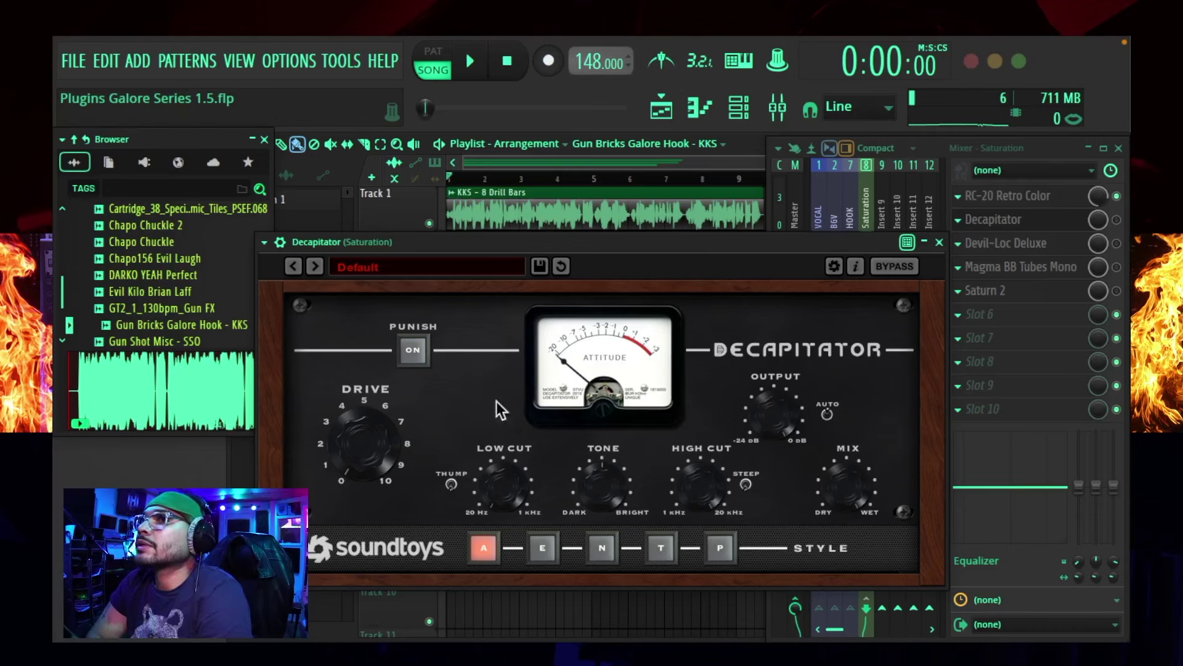
left_click_drag(680, 244, 696, 269)
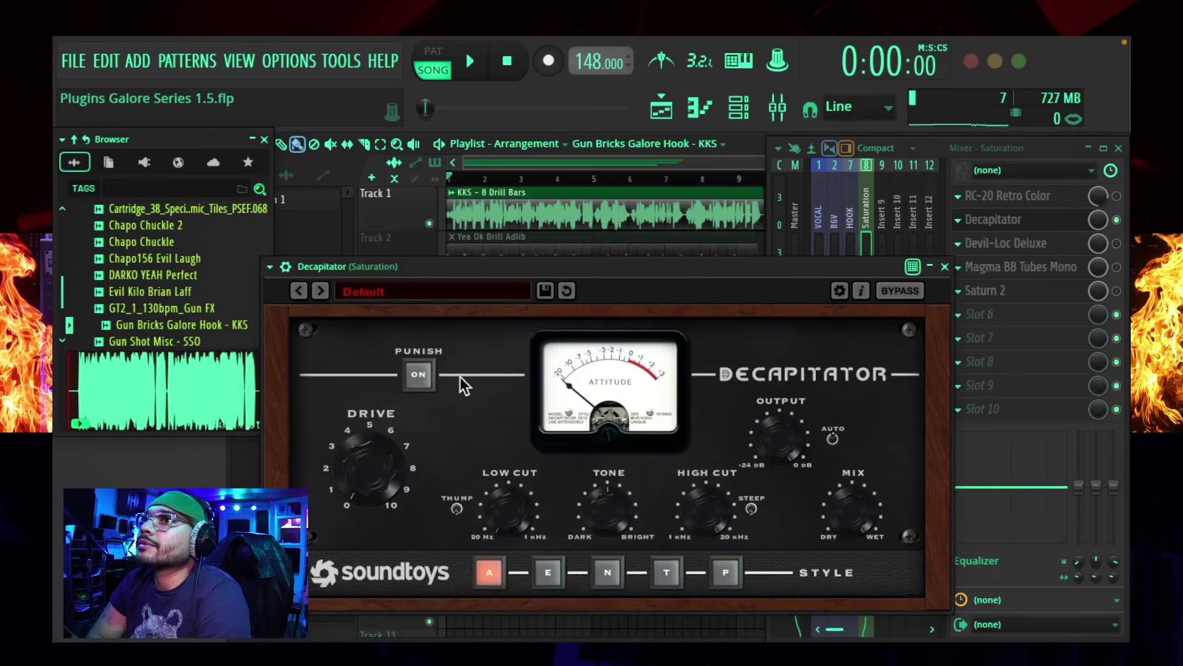
key("space")
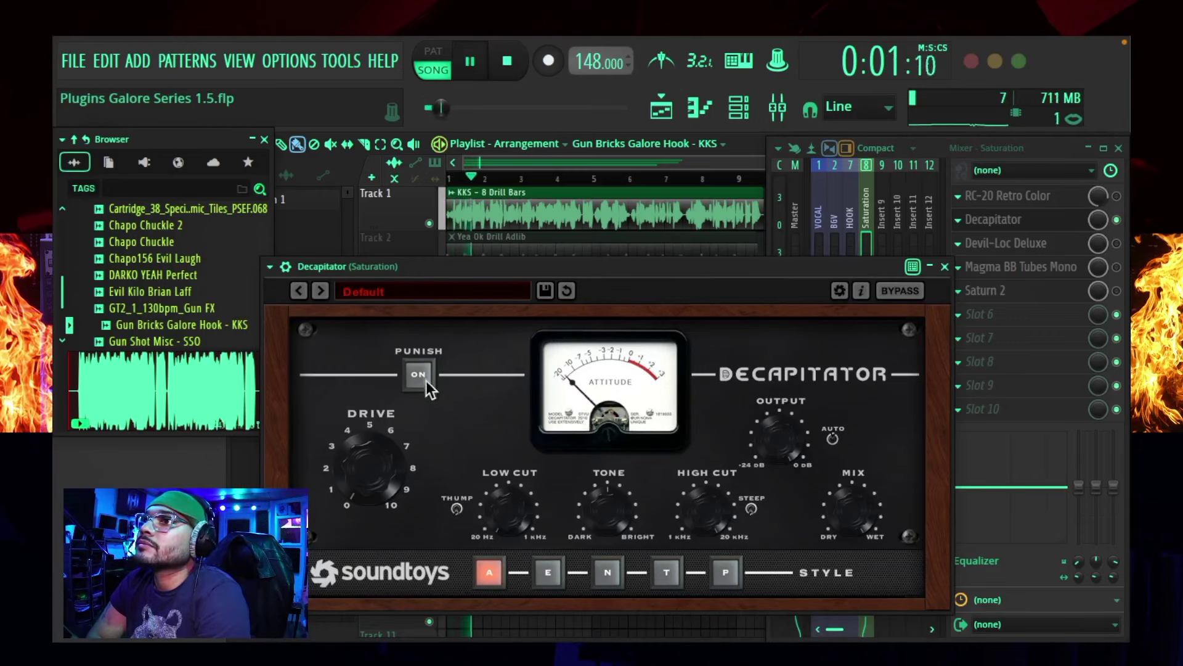
Turn on Decapitator's Punish mode, raise Drive to about 3.4, and set Tone to -6.0 dB.
left_click_drag(659, 263, 645, 239)
left_click(407, 348)
scroll(362, 391, "up", 5)
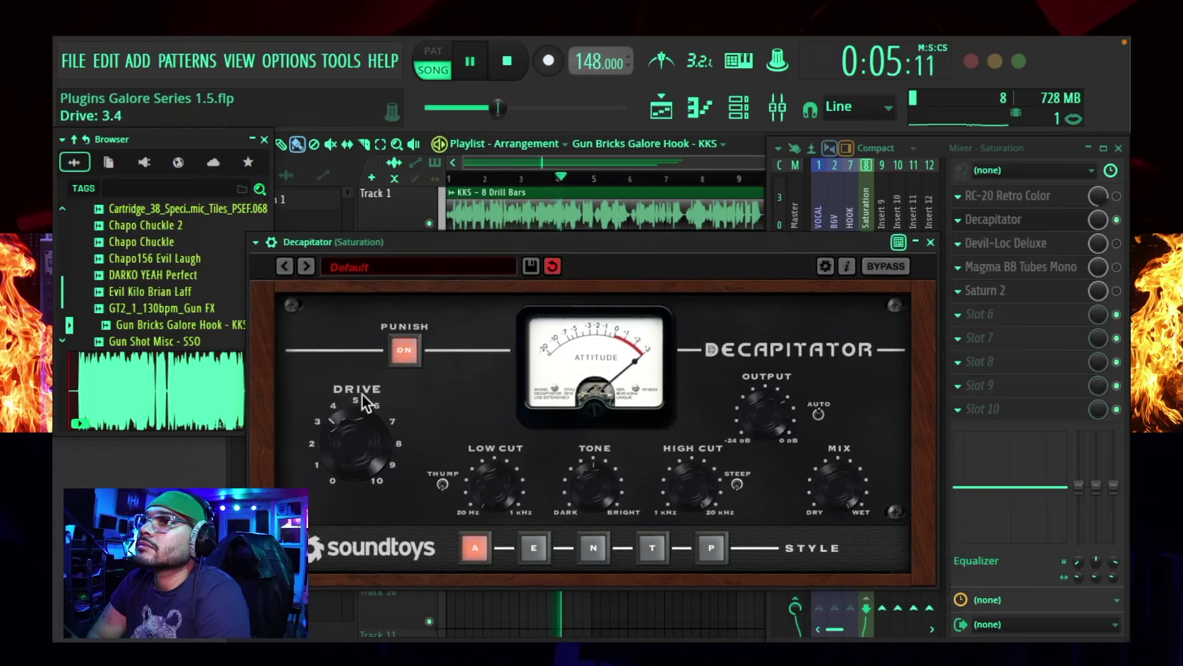
scroll(491, 481, "up", 5)
scroll(692, 511, "down", 4)
scroll(693, 512, "down", 3)
scroll(582, 494, "down", 3)
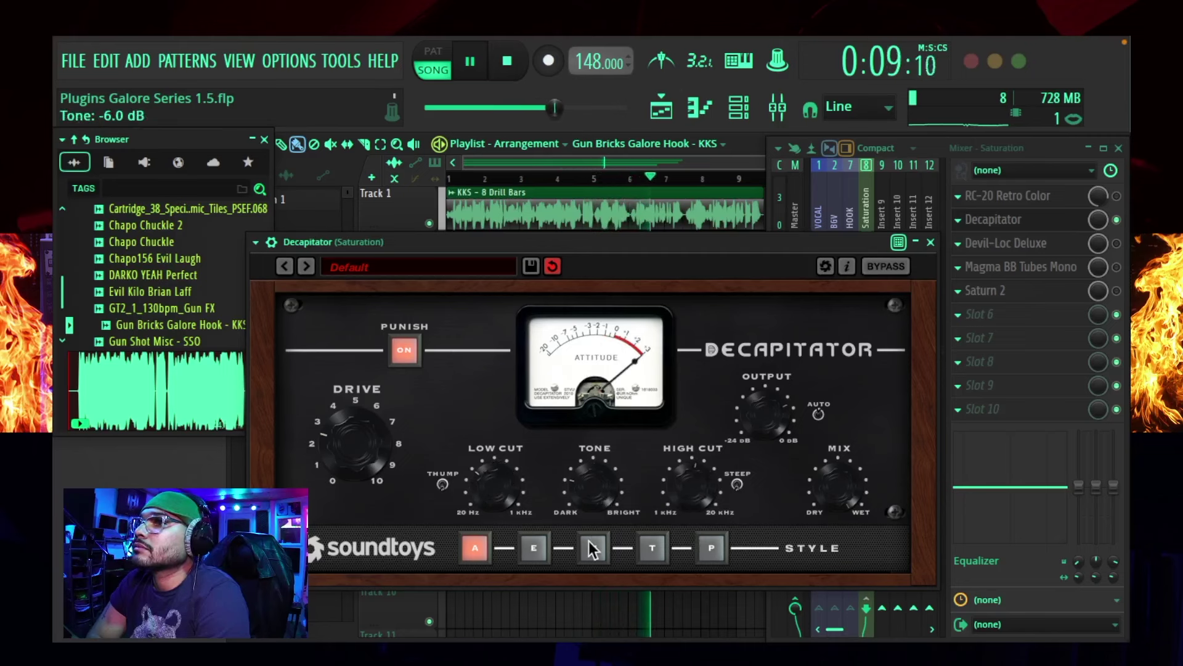
Set Decapitator's output trim to -9.7 dB and lower its wet/dry Mix.
scroll(765, 412, "down", 5)
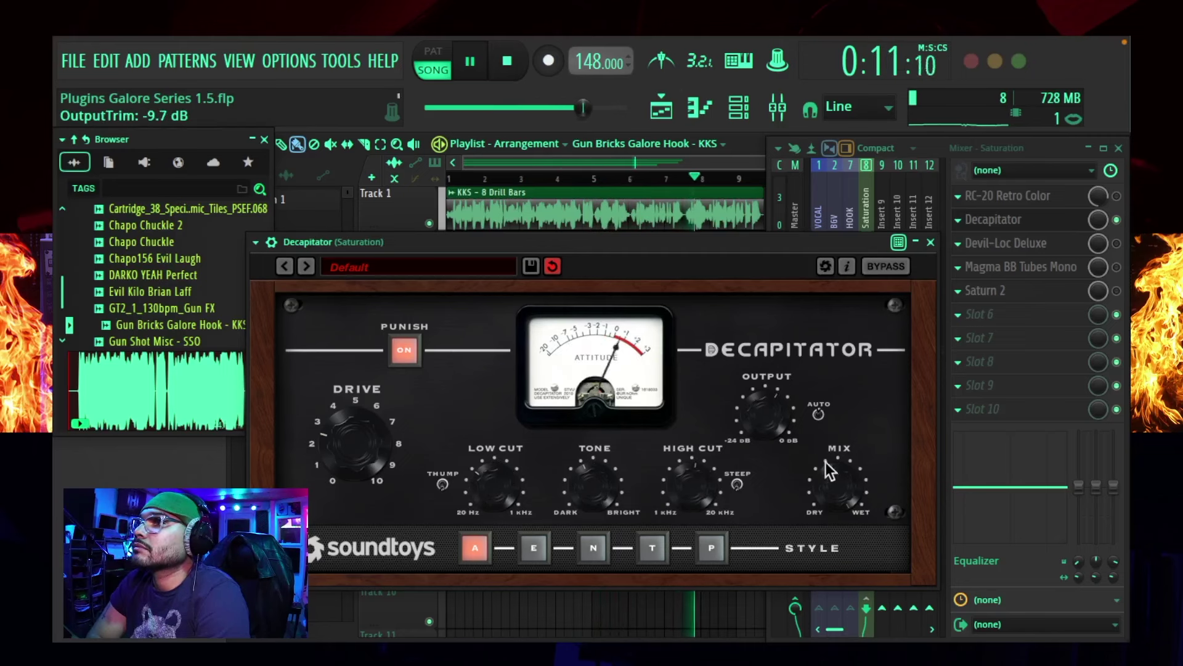
scroll(832, 501, "down", 1)
left_click_drag(832, 501, 823, 557)
left_click_drag(833, 506, 836, 490)
Audition Decapitator's styles E, N, T and P, settle on style N, and save the project.
left_click(534, 548)
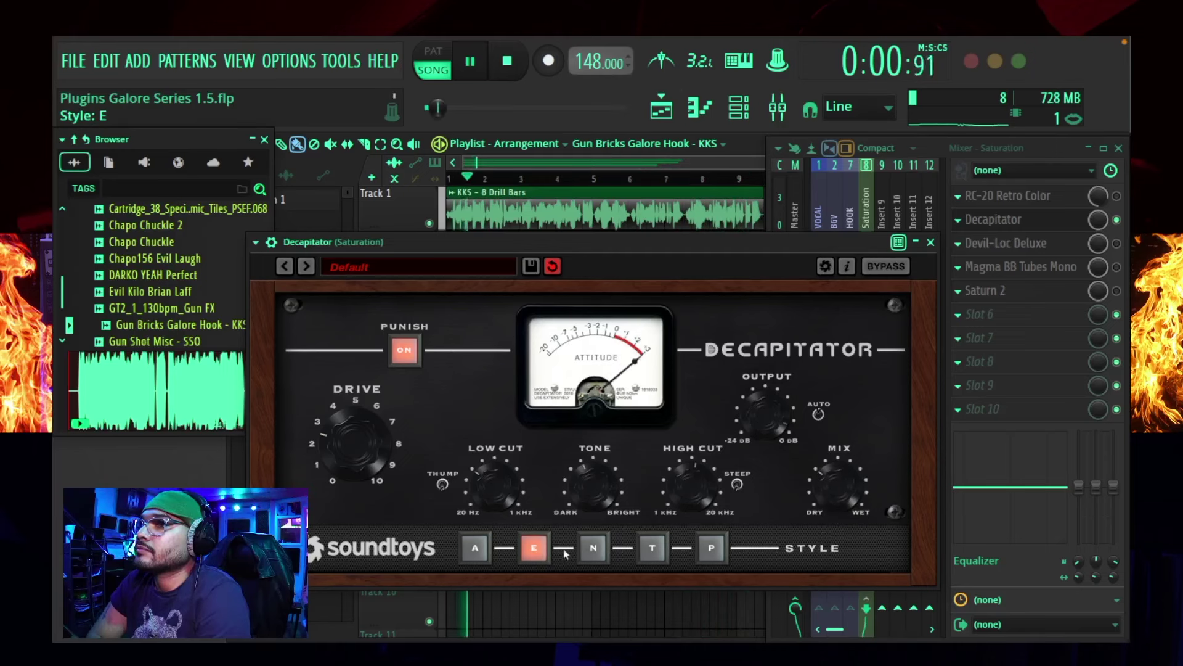
left_click(595, 546)
left_click(653, 548)
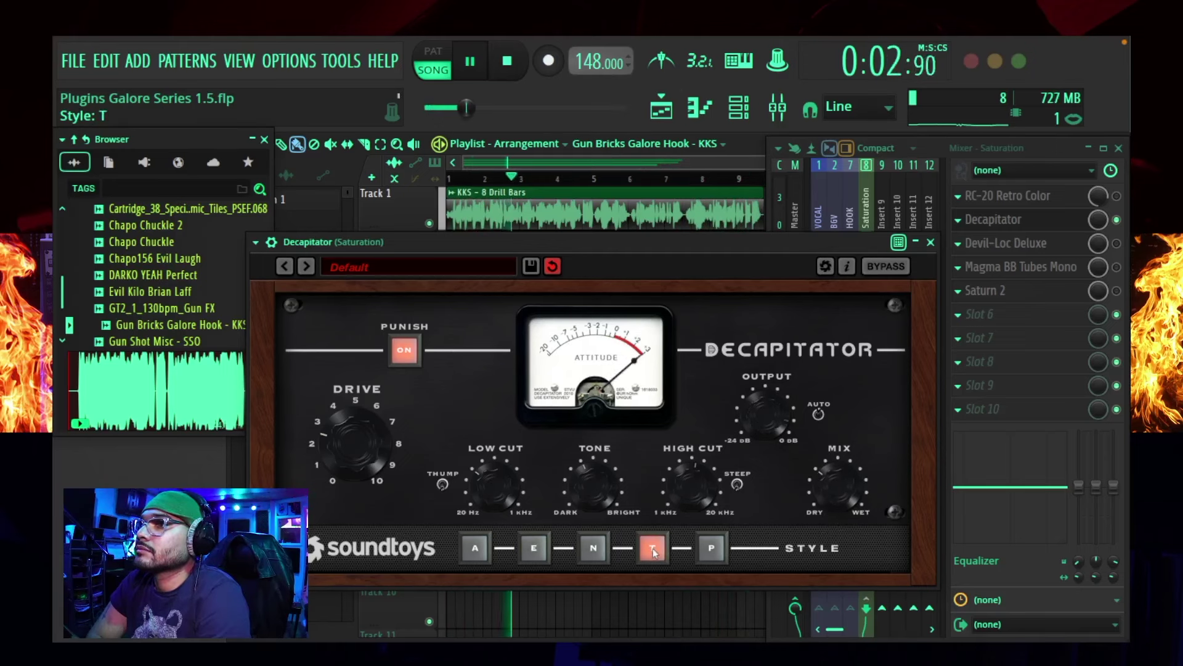
left_click(712, 548)
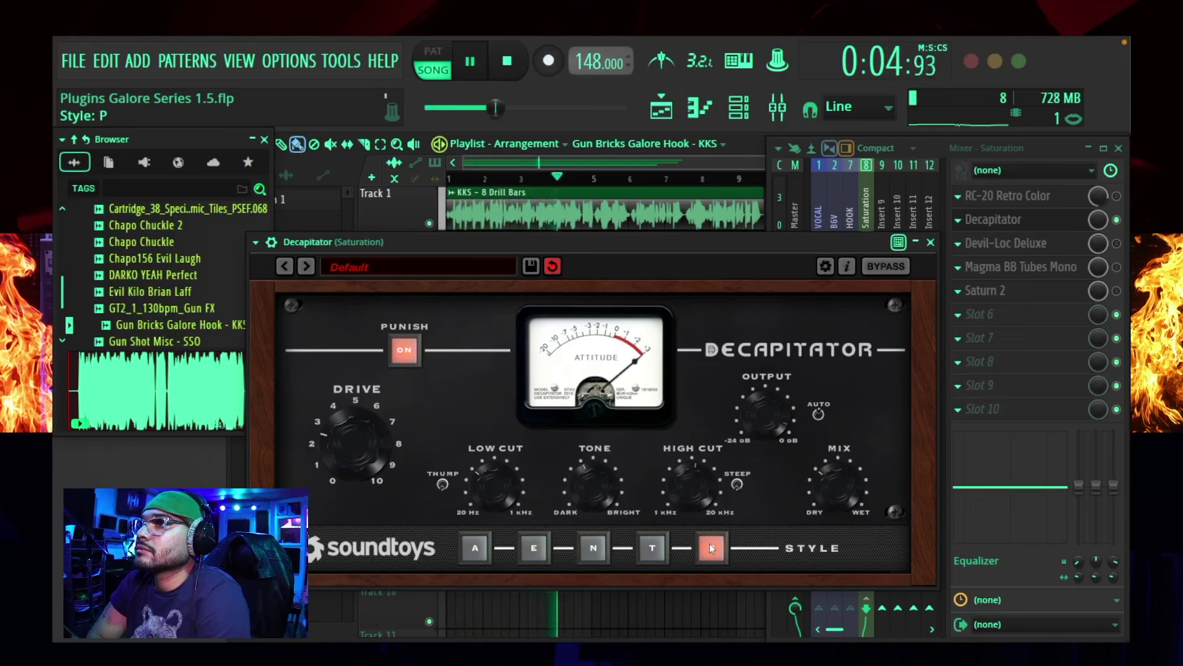
left_click(533, 559)
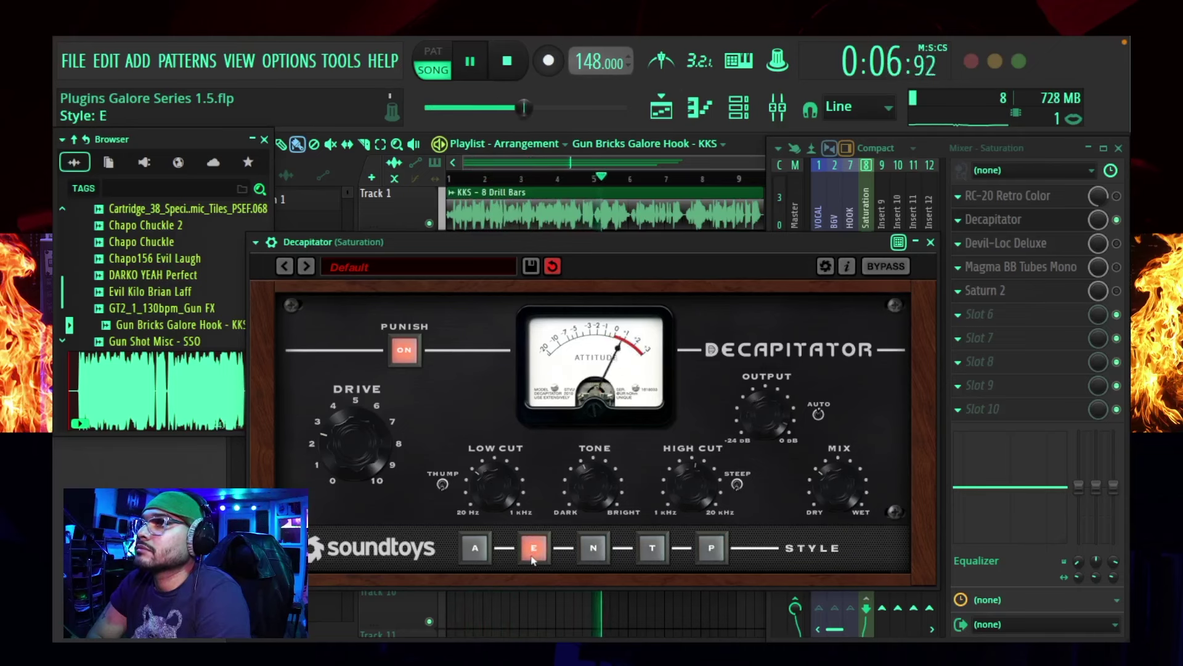
left_click(603, 550)
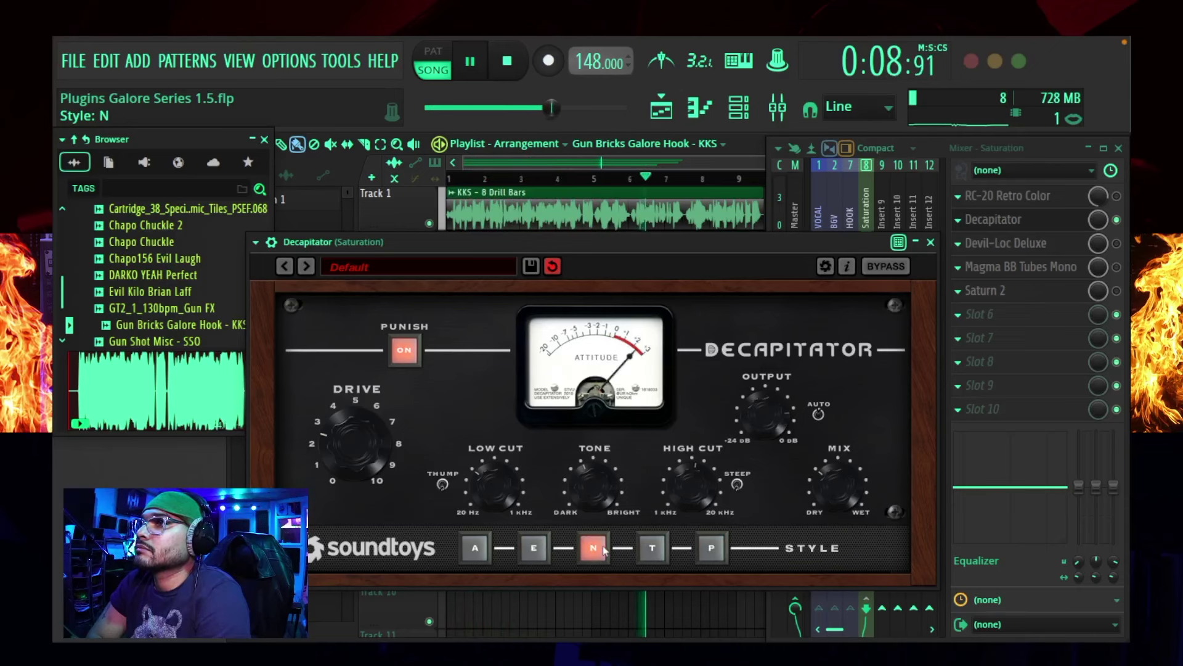
key("ctrl+s")
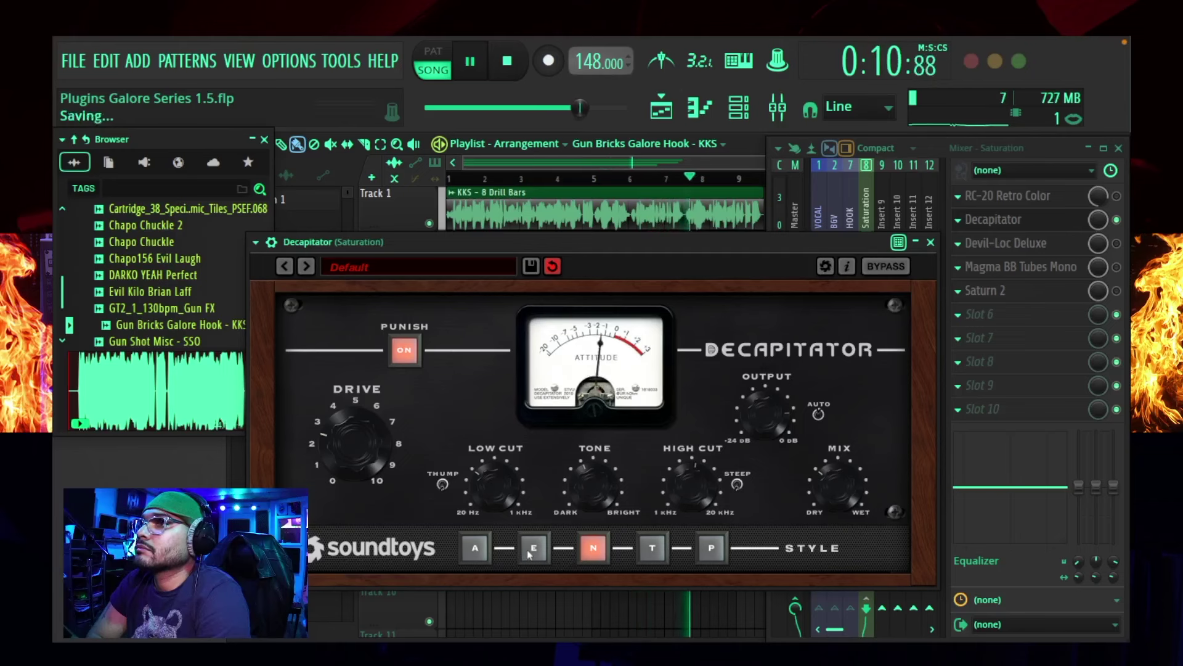
Turn off Decapitator's auto gain, set Mix to 36.5% and its slot mix level to 72%, and compare with the slot bypassed.
left_click(818, 413)
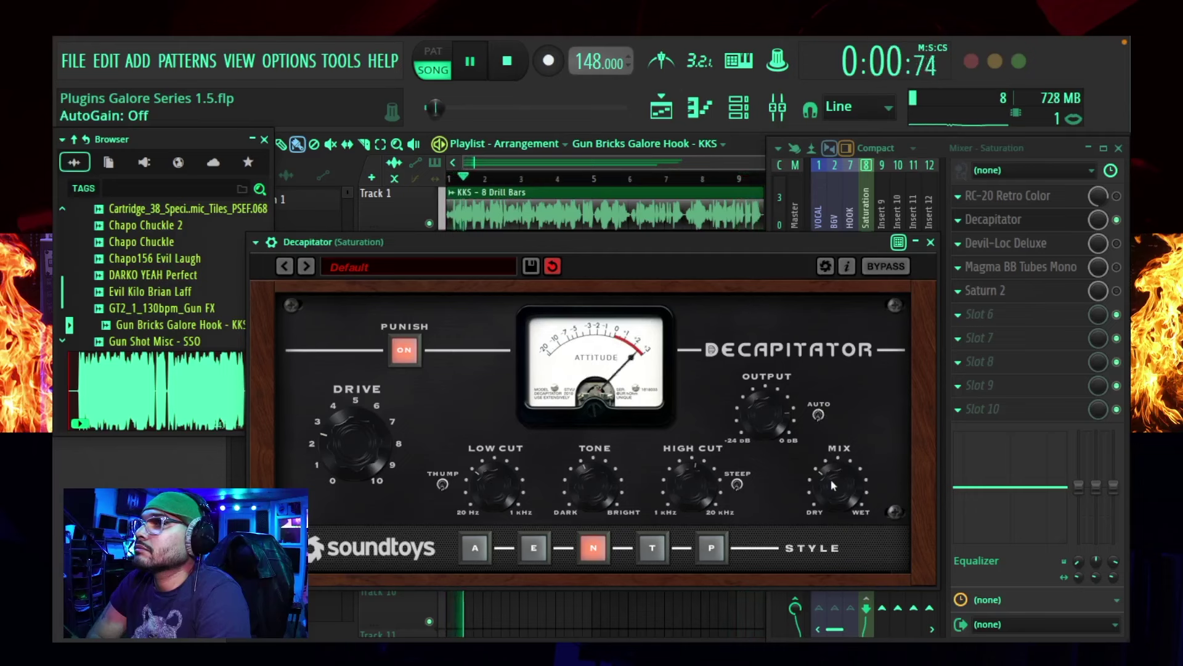
left_click_drag(831, 485, 836, 480)
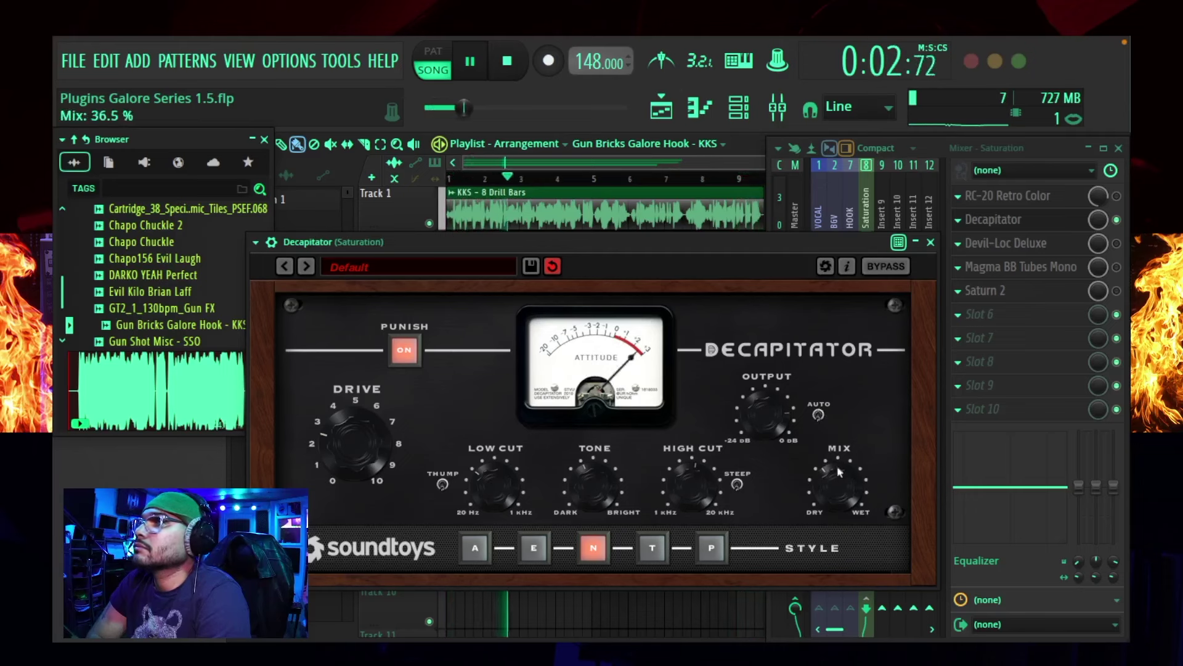
left_click_drag(457, 108, 486, 108)
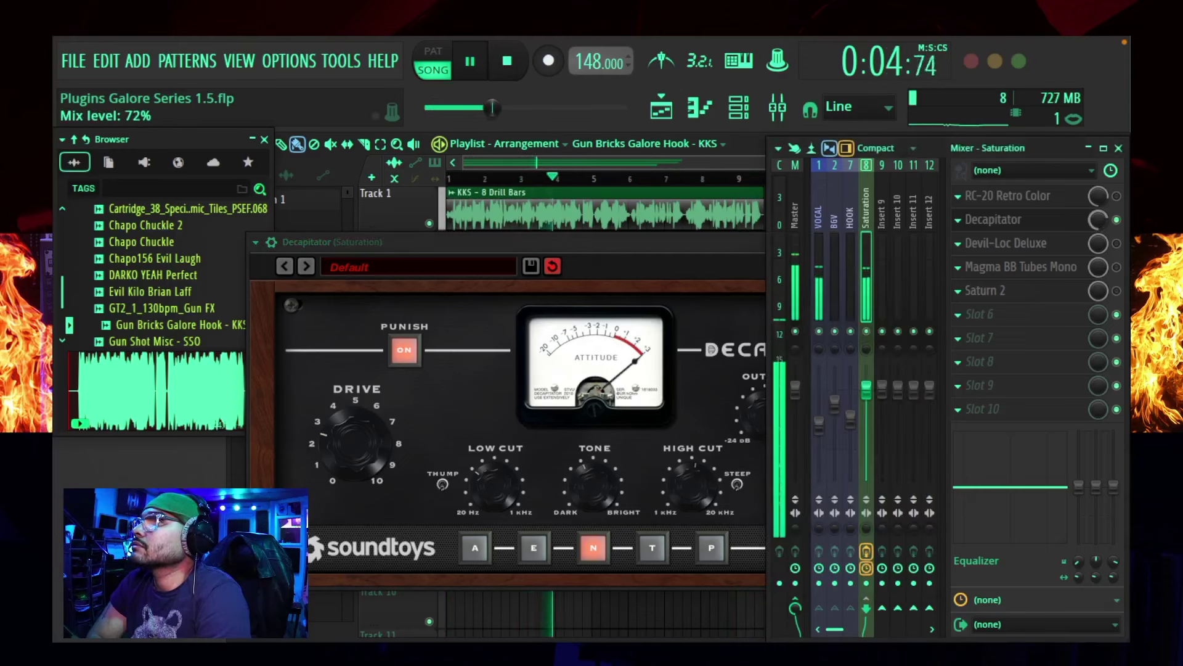
left_click(1116, 221)
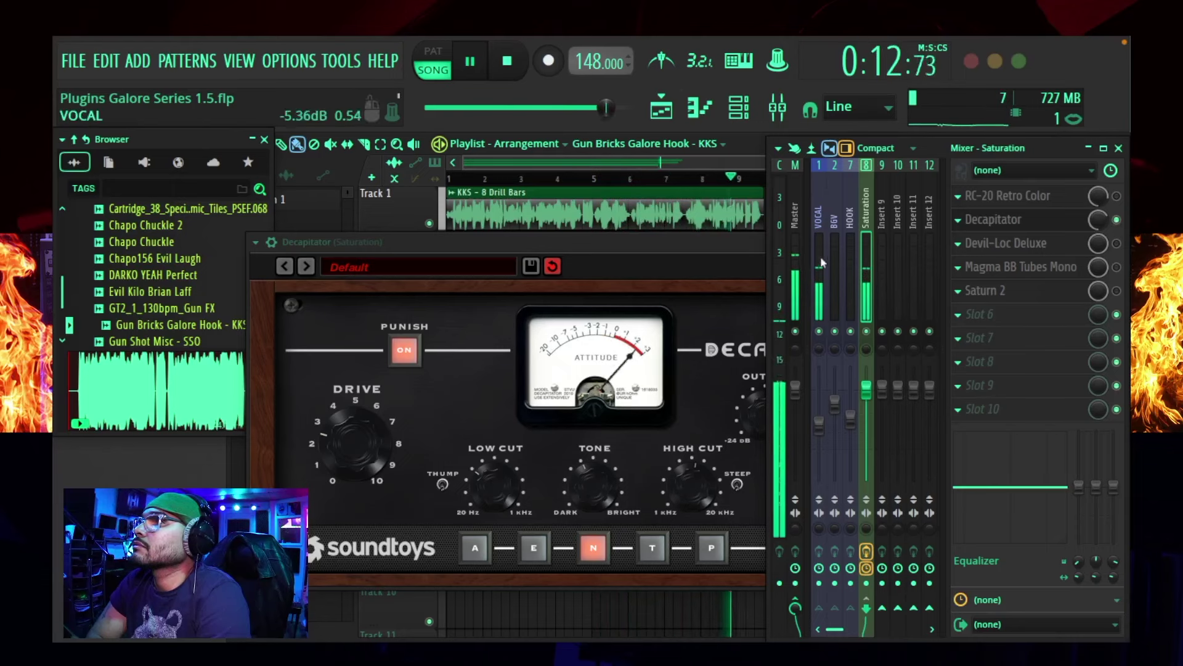
Lower the Saturation mixer track's fader and set its Decapitator slot's mix level to 81%.
left_click(819, 616)
scroll(821, 623, "down", 8)
scroll(820, 623, "down", 1)
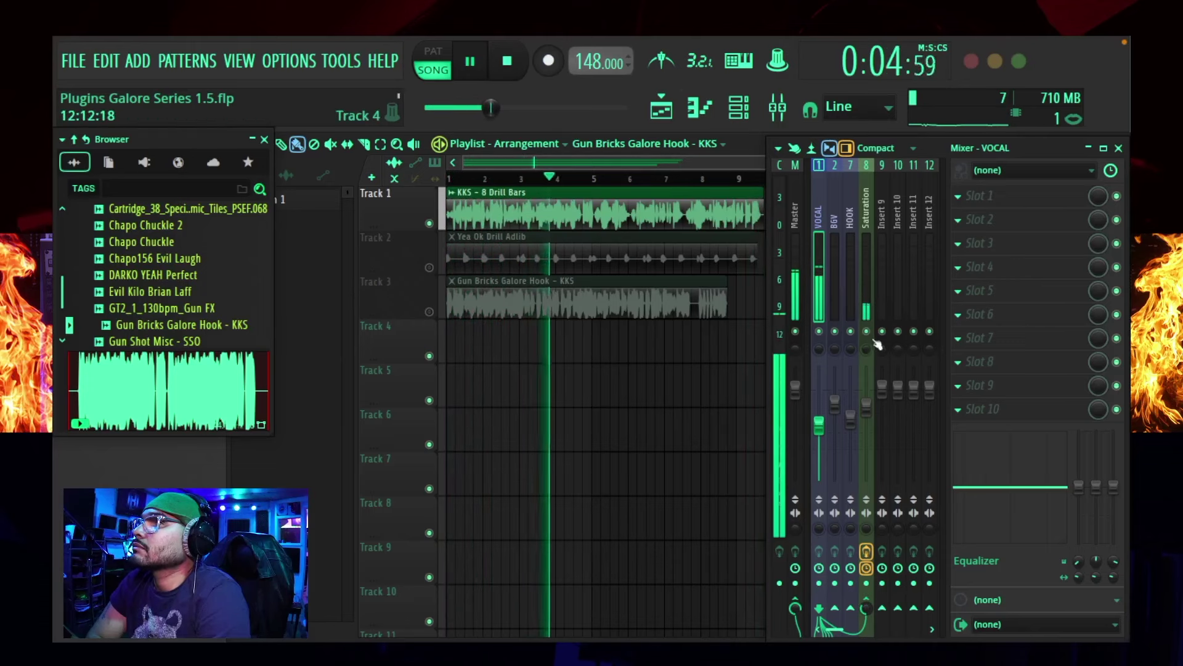
left_click(869, 228)
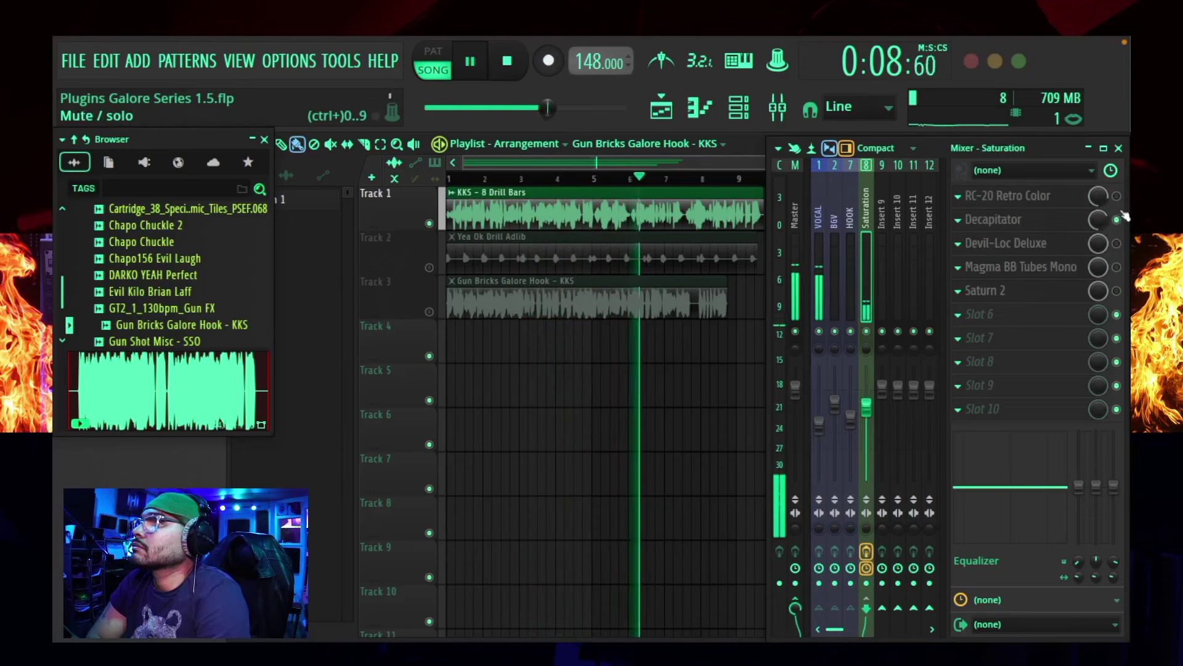
left_click_drag(1094, 226, 1094, 217)
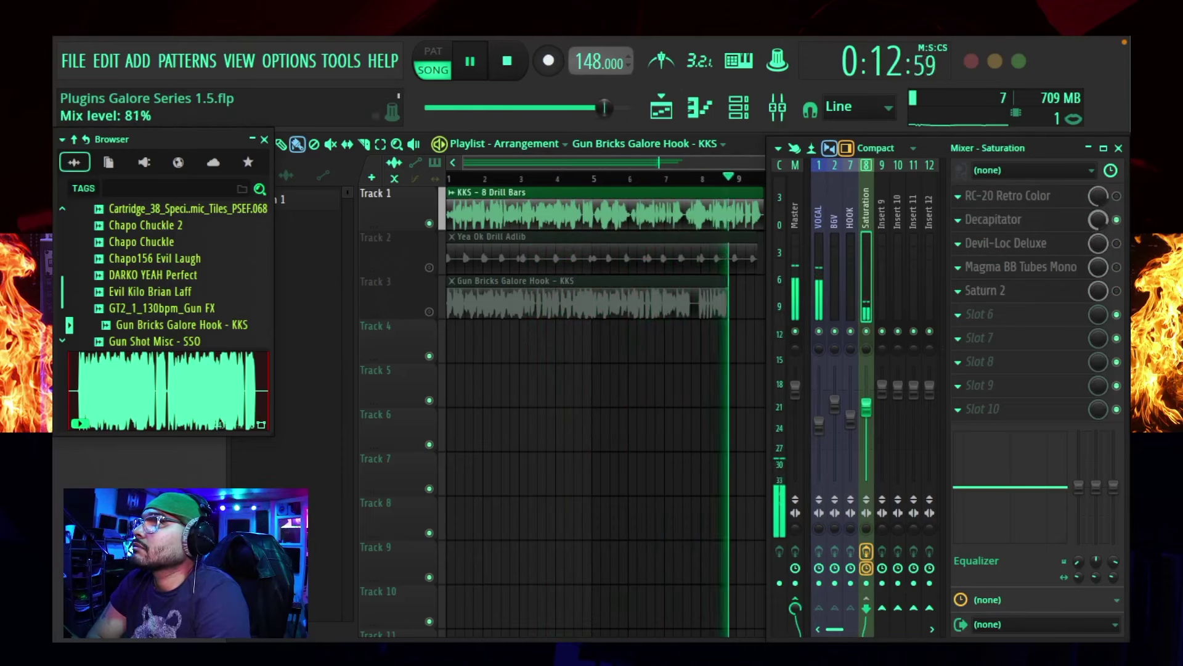
Reopen Decapitator from the Saturation track and set its Drive to 9.1 and its Mix to 50.5%.
left_click(1069, 225)
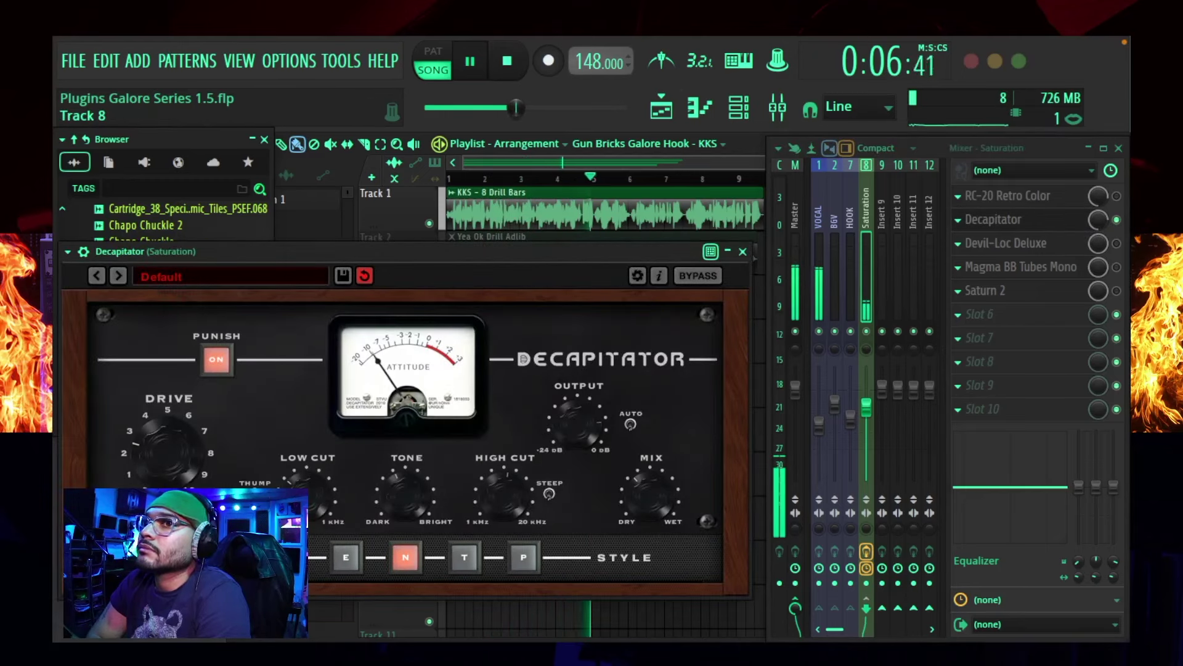
left_click_drag(164, 448, 175, 391)
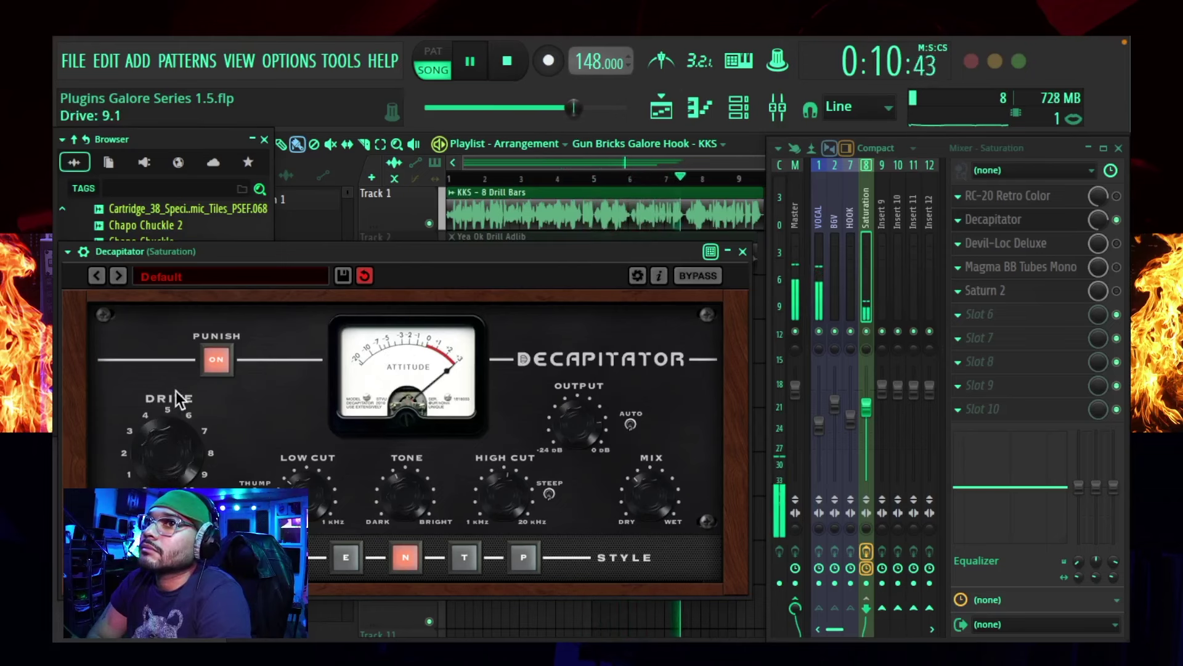
left_click_drag(638, 519, 645, 471)
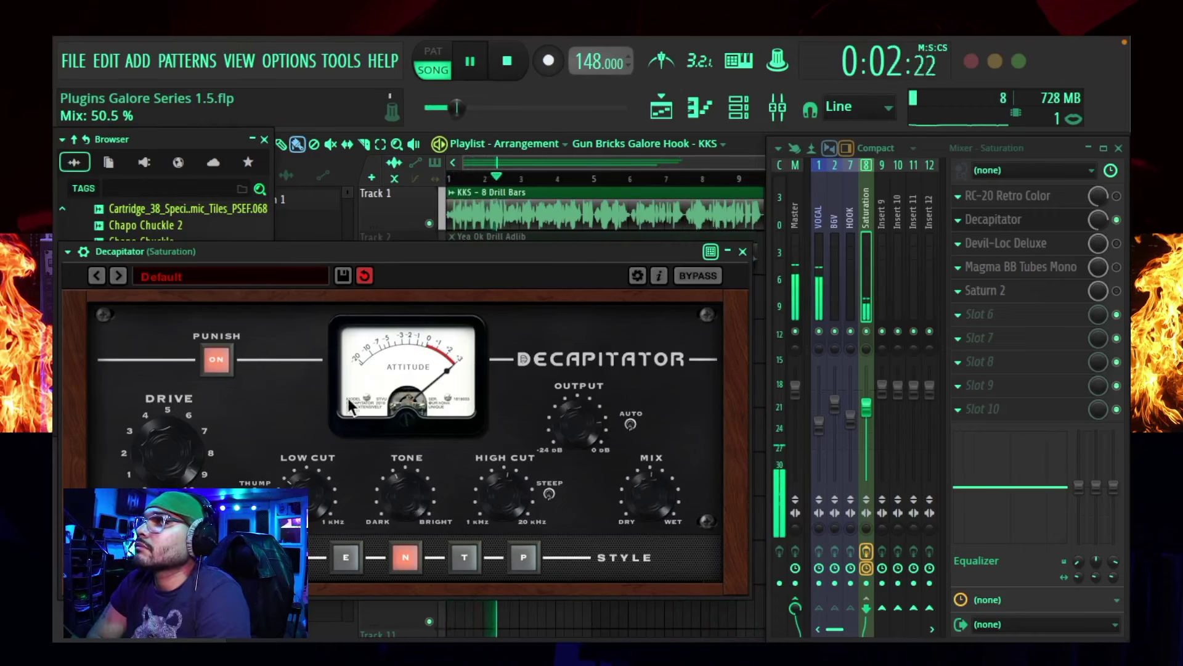
Compare Decapitator with Punish off and on and with its slot bypassed, leaving both on, close it and stop playback.
left_click(205, 355)
left_click(204, 355)
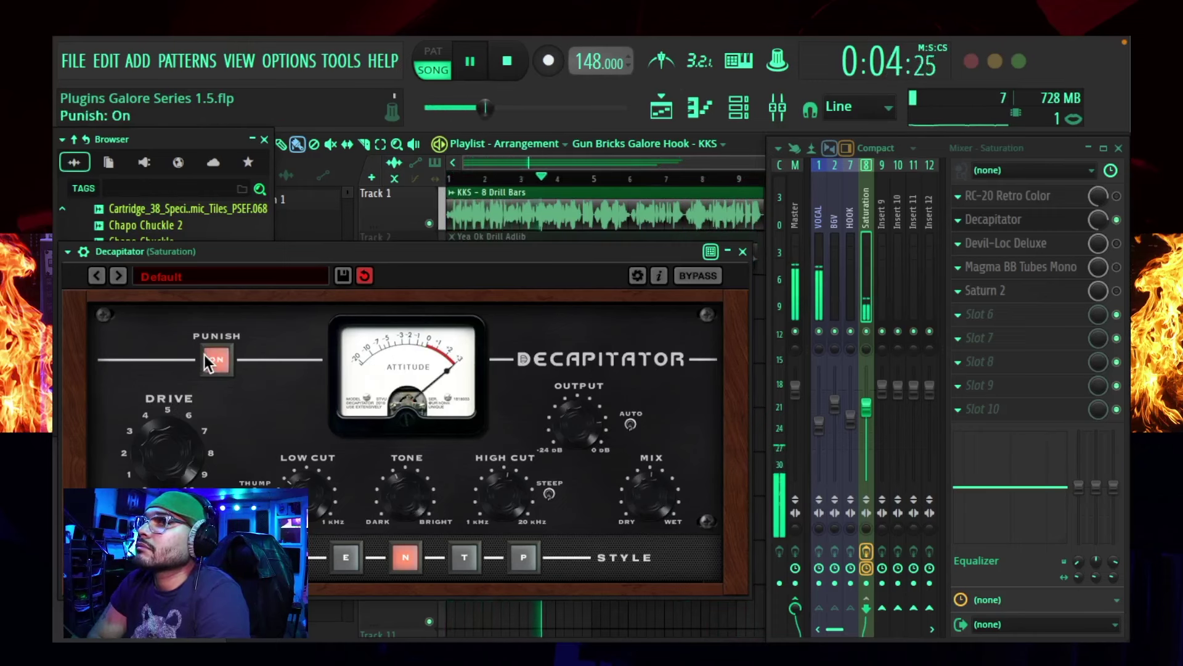
left_click(1117, 220)
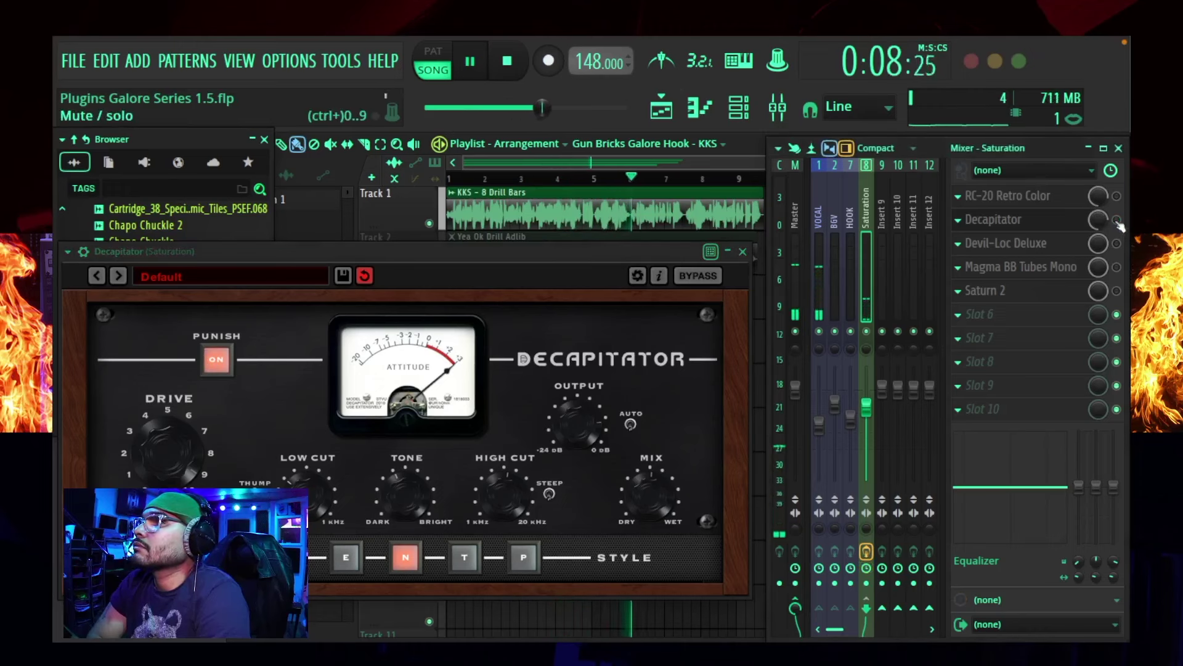
left_click(743, 251)
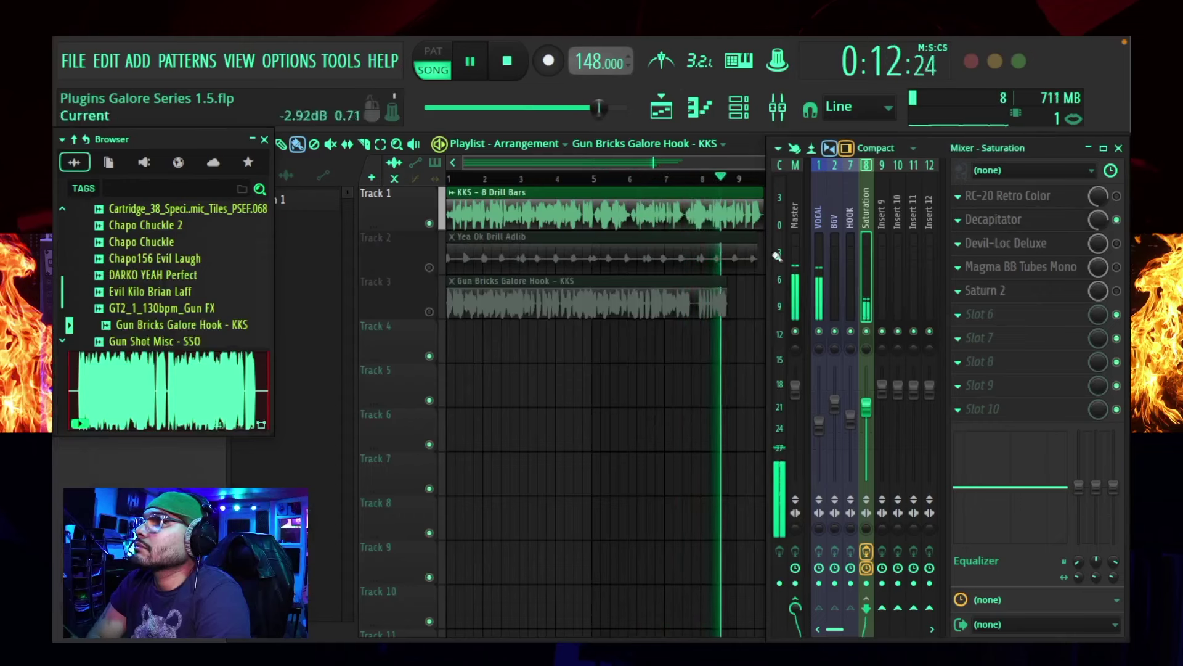
key("space")
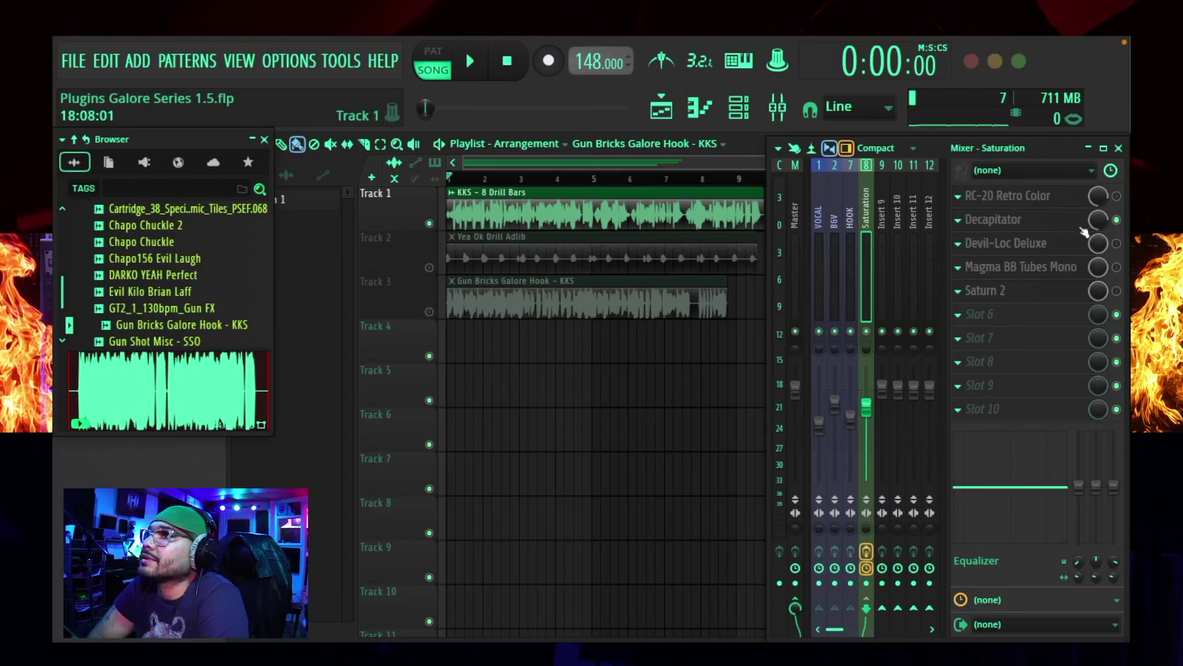
Bypass Decapitator on the Saturation track, open and enable Devil-Loc Deluxe, and start playback.
left_click(1054, 247)
left_click(1117, 244)
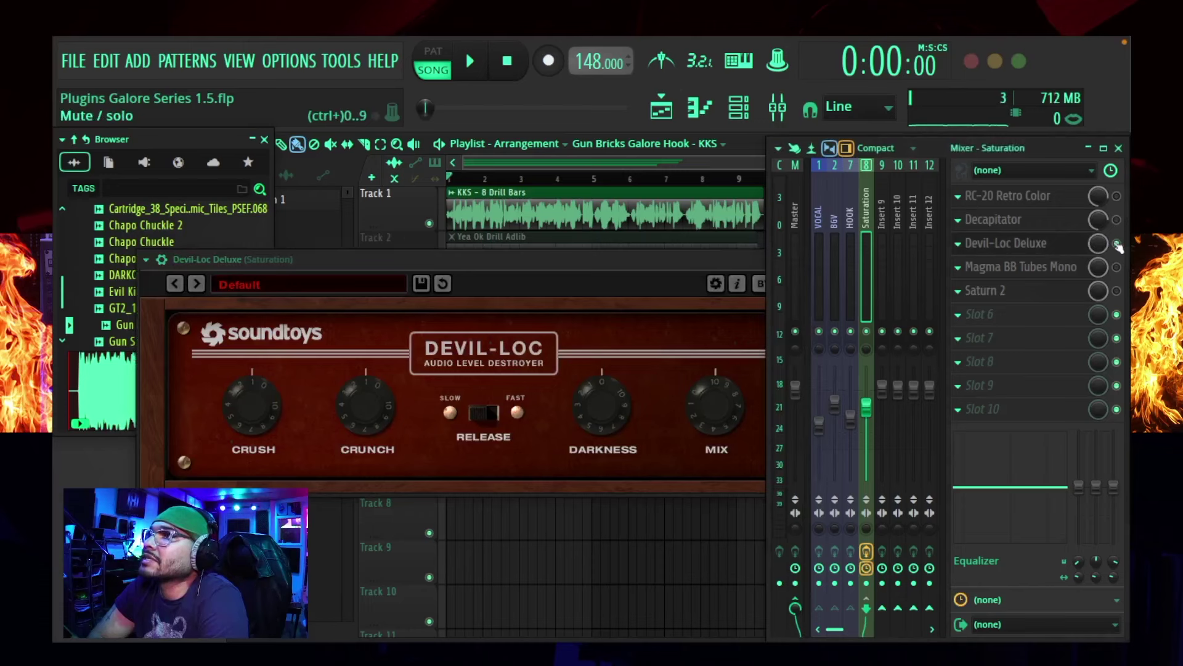
mouse_move(646, 261)
left_mouse_down()
mouse_move(625, 265)
mouse_move(664, 258)
left_mouse_up()
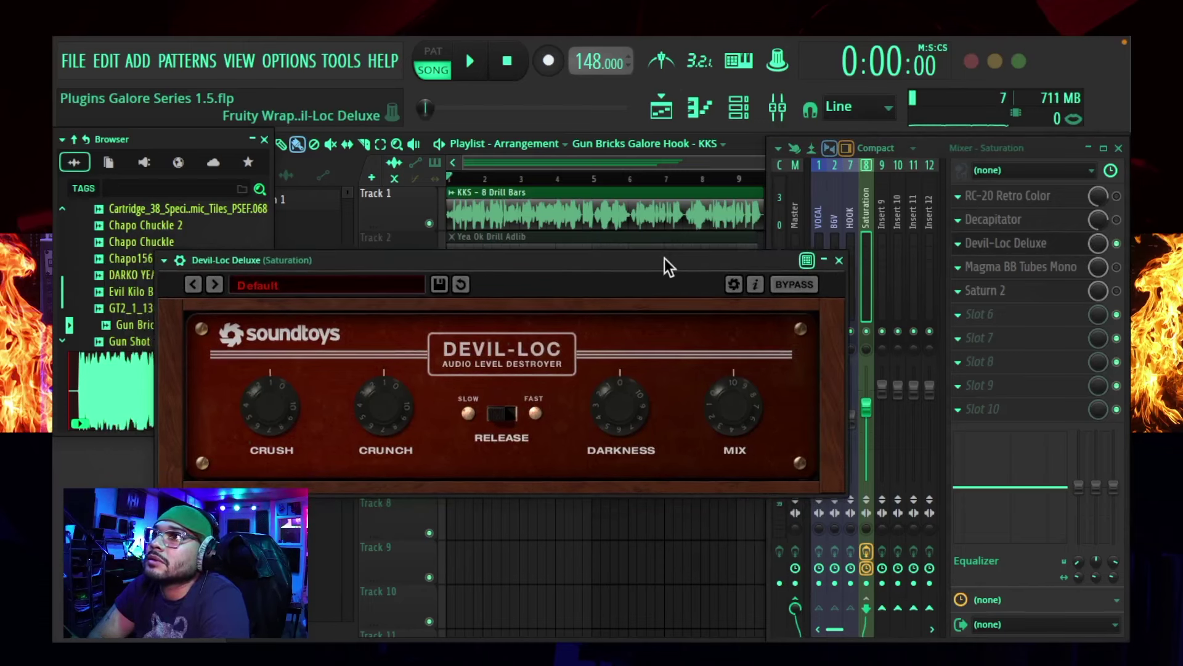
key("space")
Raise Devil-Loc Deluxe's Darkness, Crunch and Crush and reduce its Mix while the vocal plays.
left_click_drag(616, 407, 625, 356)
left_click_drag(370, 412, 383, 383)
left_click_drag(261, 409, 269, 386)
mouse_move(733, 406)
left_mouse_down()
mouse_move(714, 493)
mouse_move(737, 412)
left_mouse_up()
Compare the vocal with Devil-Loc Deluxe's slot bypassed and enabled, stop playback and close the plugin.
left_click(1116, 244)
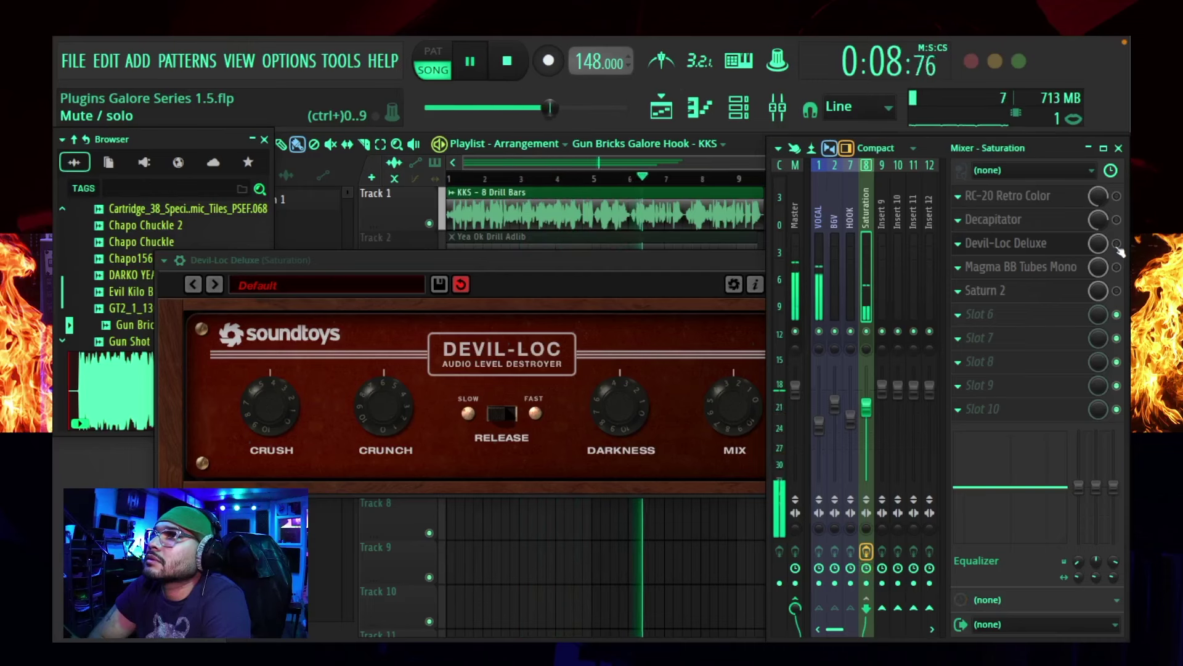
left_click(1117, 243)
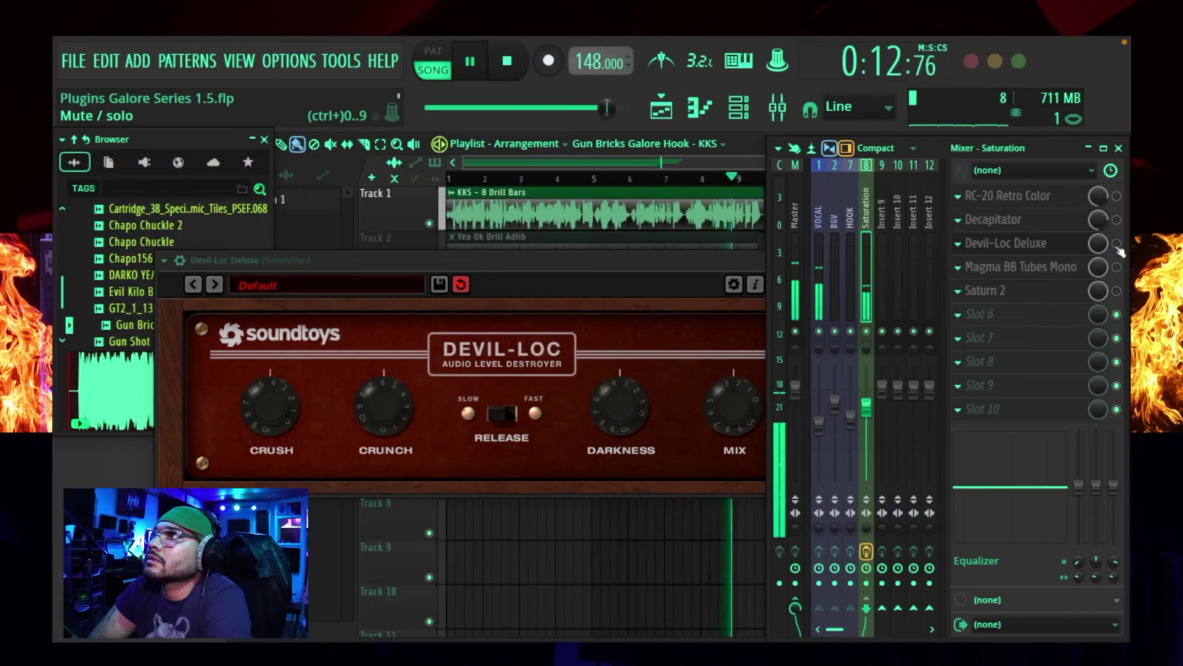
key("space")
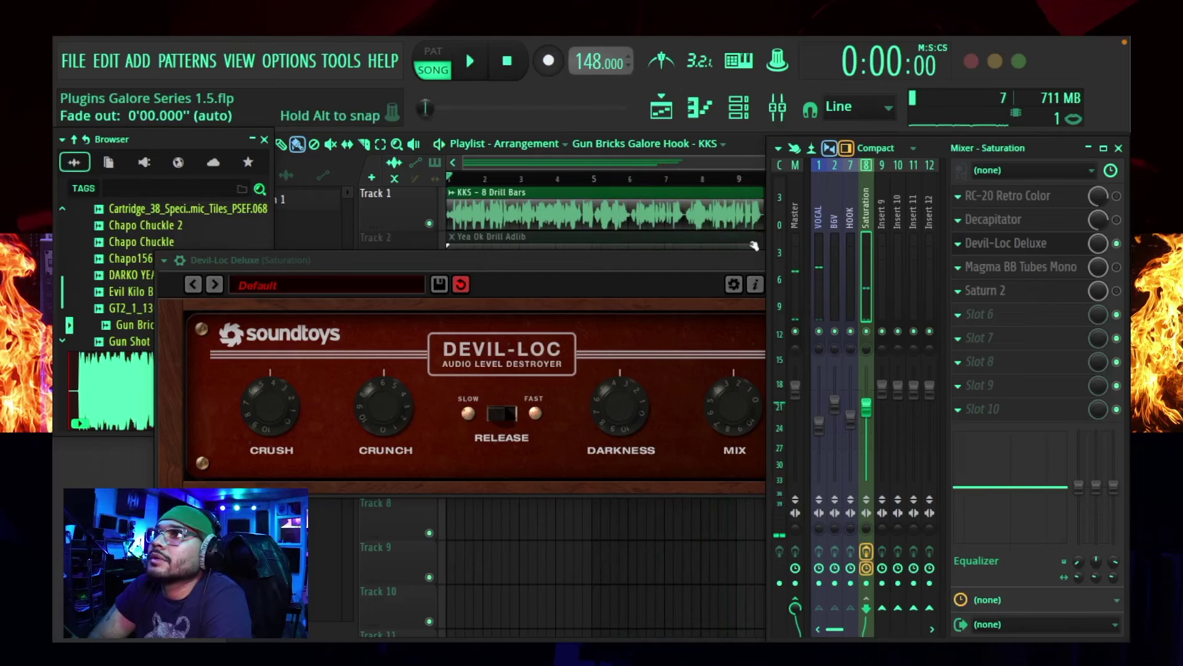
left_click_drag(707, 273, 750, 264)
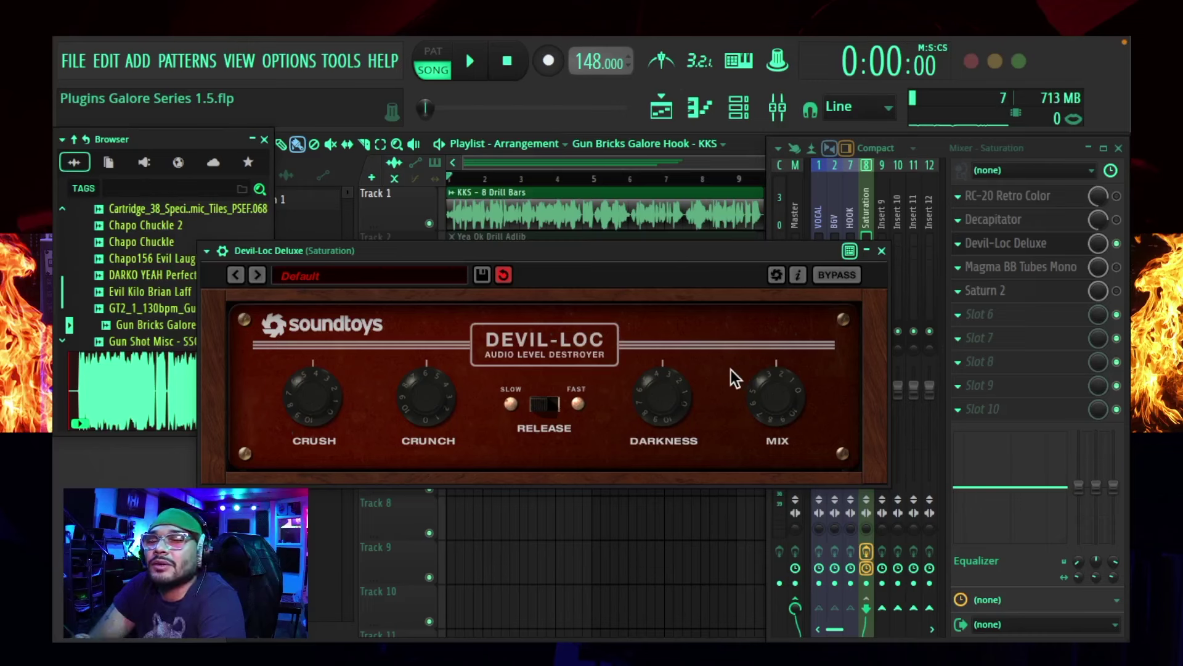
left_click(882, 251)
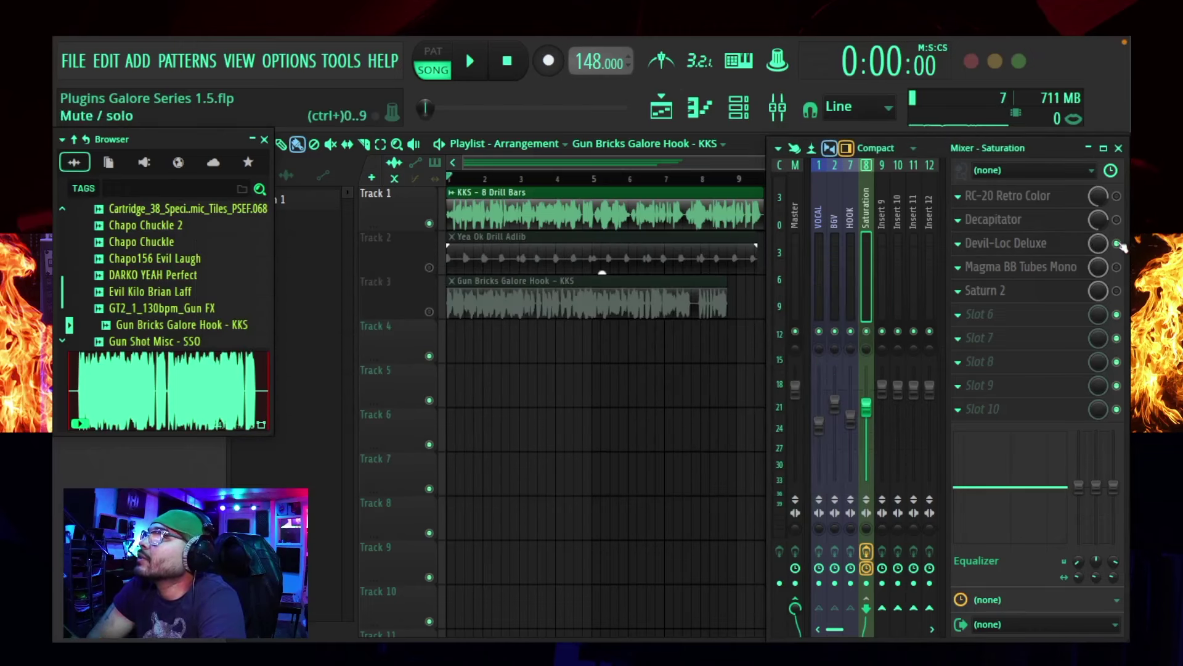
Replace Devil-Loc Deluxe with Magma BB Tubes Mono as the active Saturation effect and set its Beast to 76 during playback.
left_click(1065, 270)
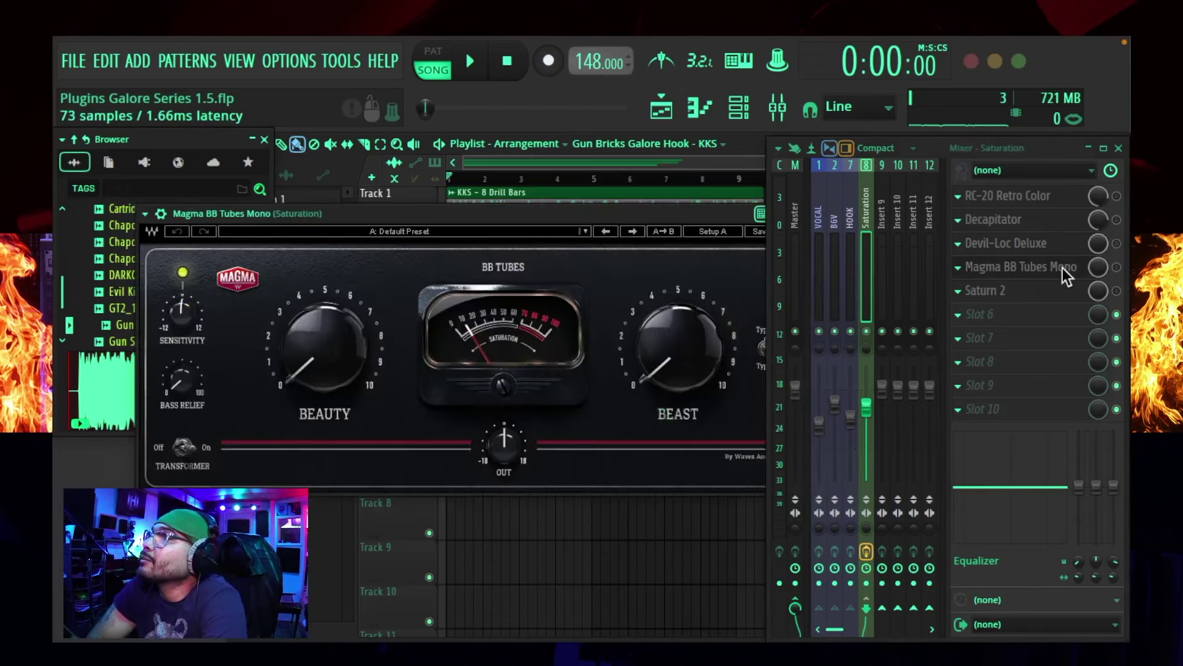
left_click(1117, 267)
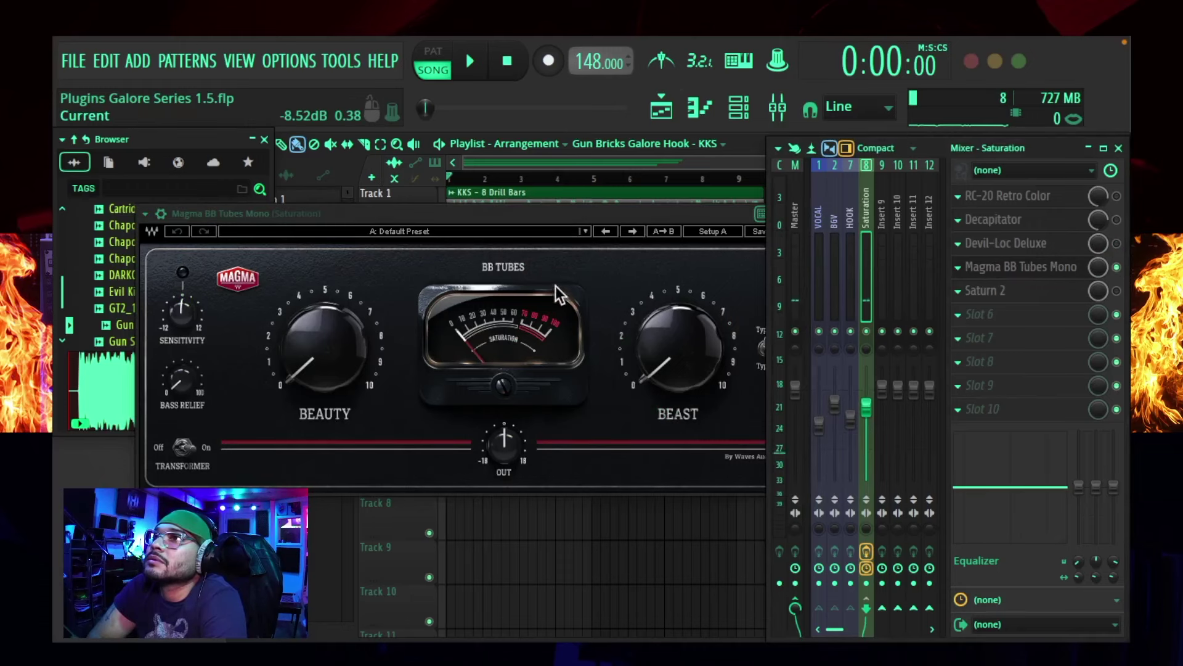
key("space")
left_click_drag(654, 369, 653, 294)
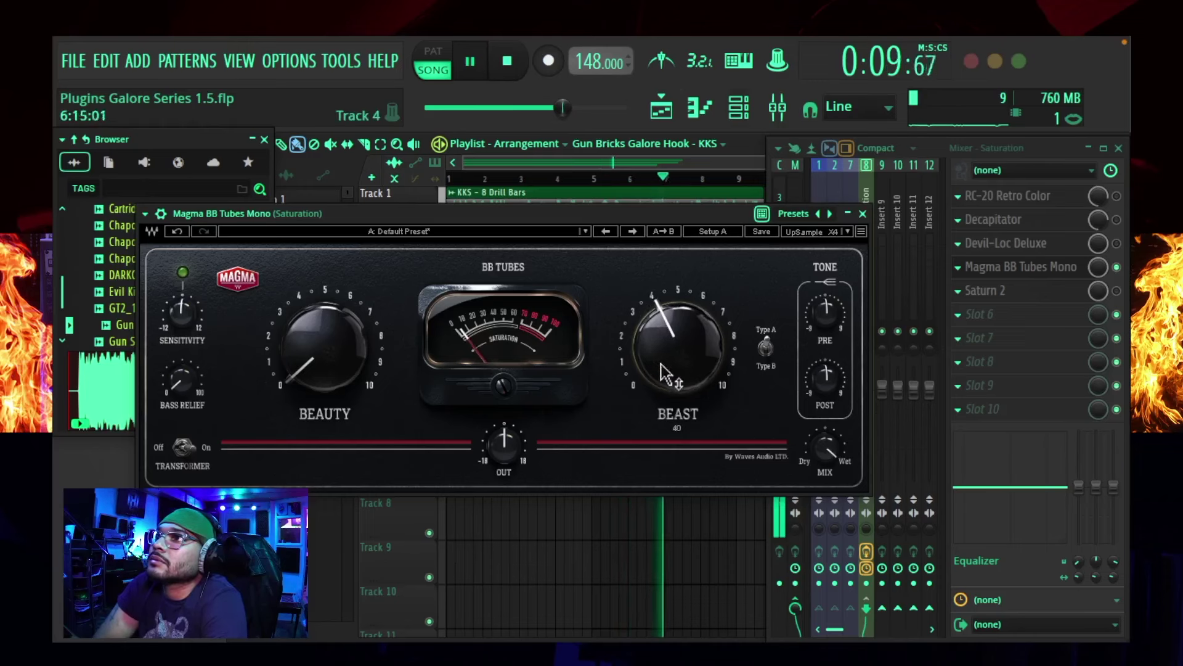
left_click_drag(674, 383, 673, 318)
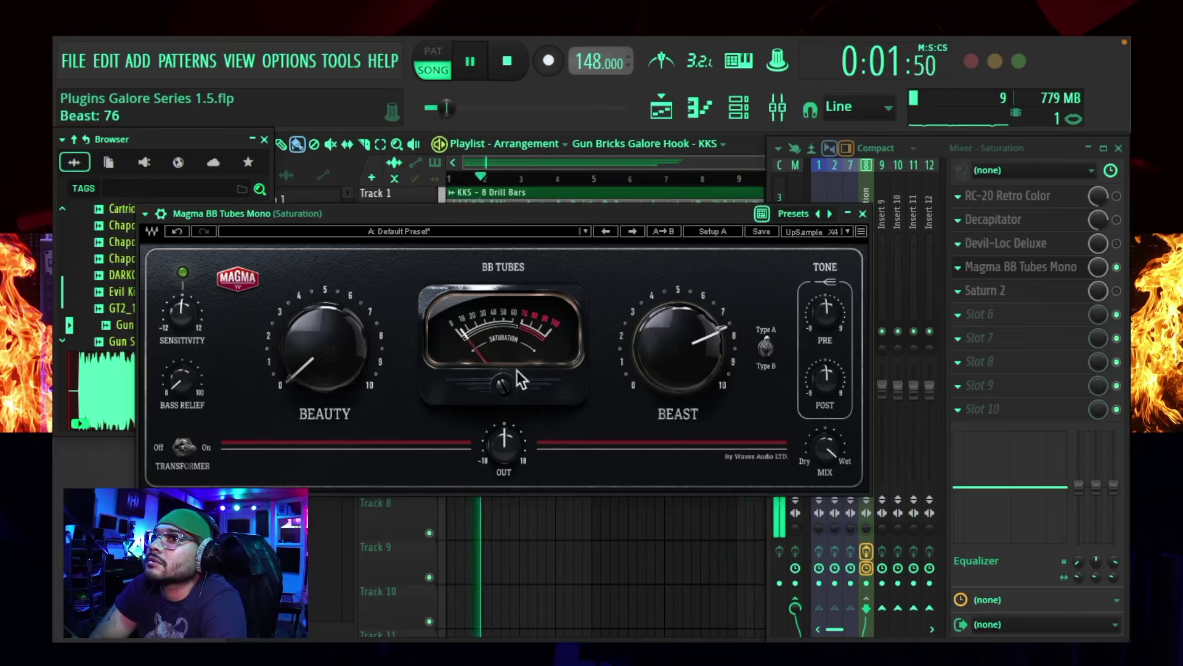
Raise Magma BB Tubes' Beauty to just above 5, increase its Sensitivity slightly, and set Bass Relief to 11.
left_click_drag(324, 355, 325, 306)
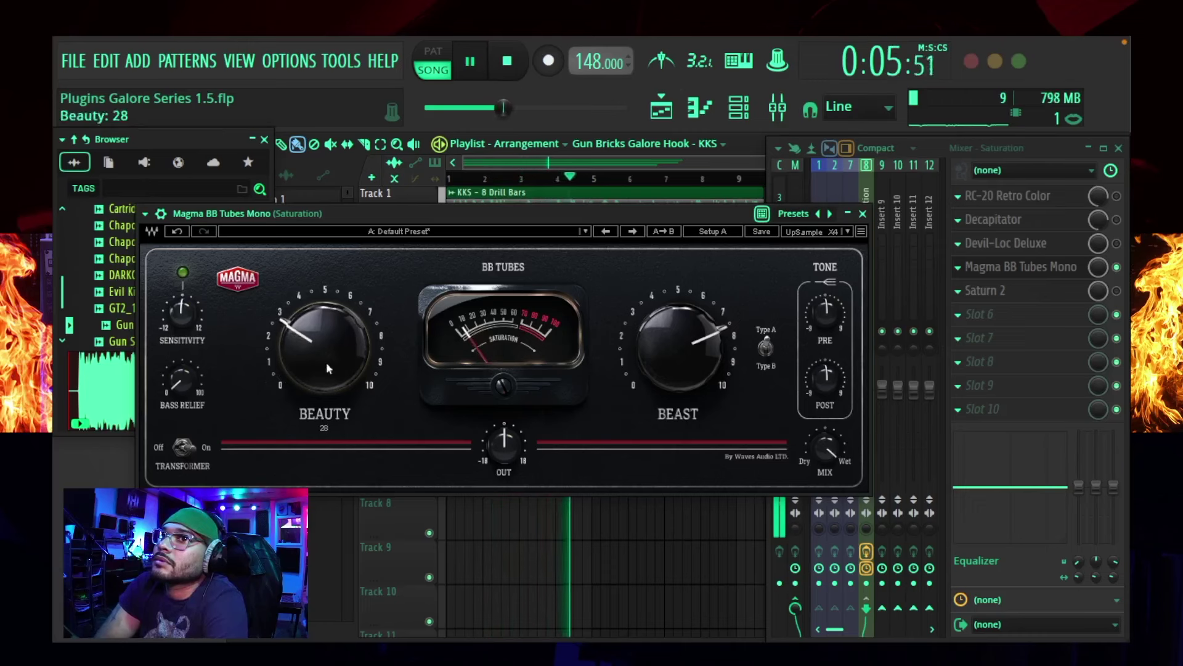
left_click_drag(339, 400, 333, 358)
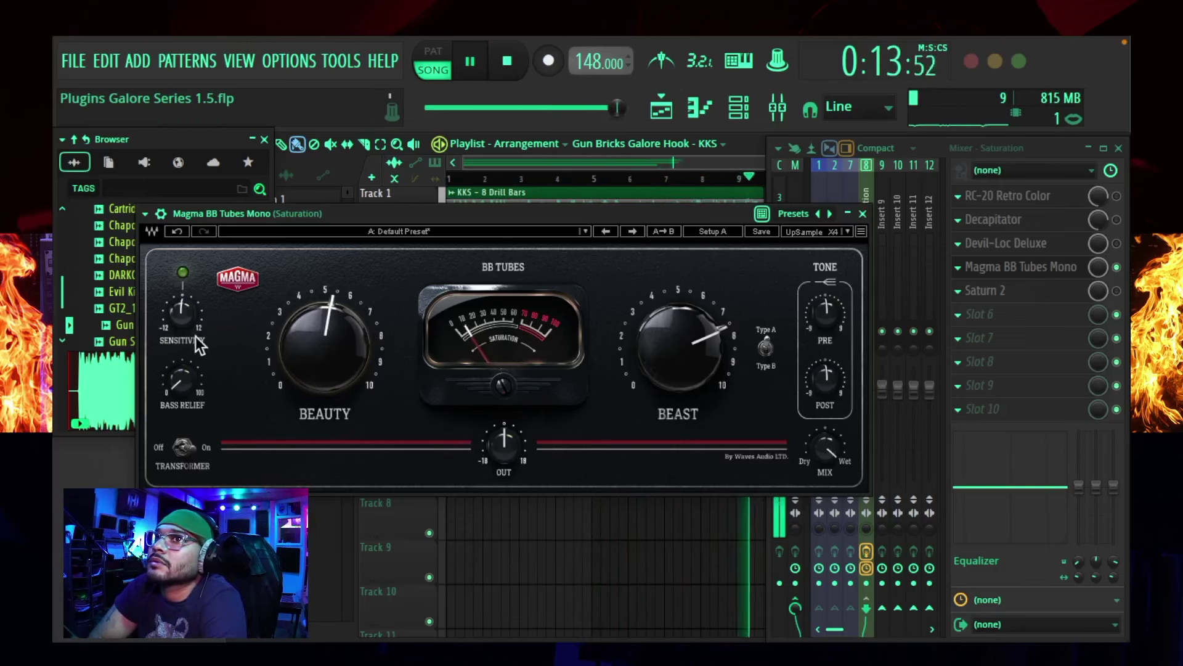
left_click_drag(187, 318, 188, 293)
left_click_drag(182, 381, 182, 369)
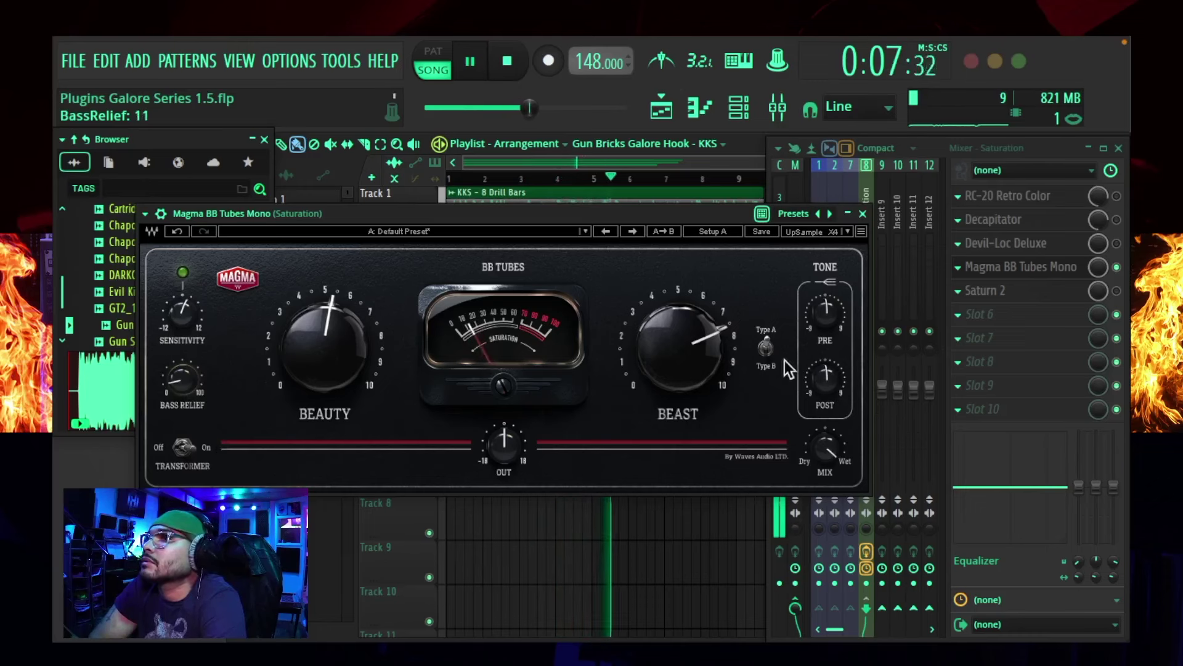
Compare Magma BB Tubes' Transformer off and on, leave it on, and lower the Mix slightly toward Dry.
left_click(183, 448)
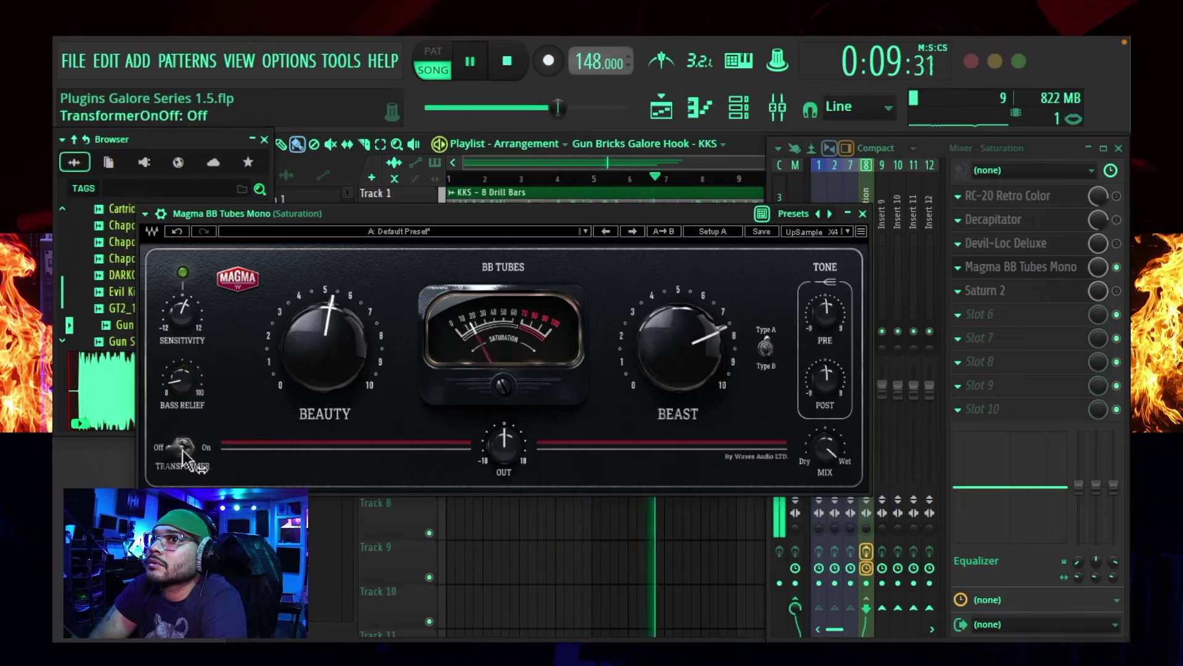
left_click(183, 448)
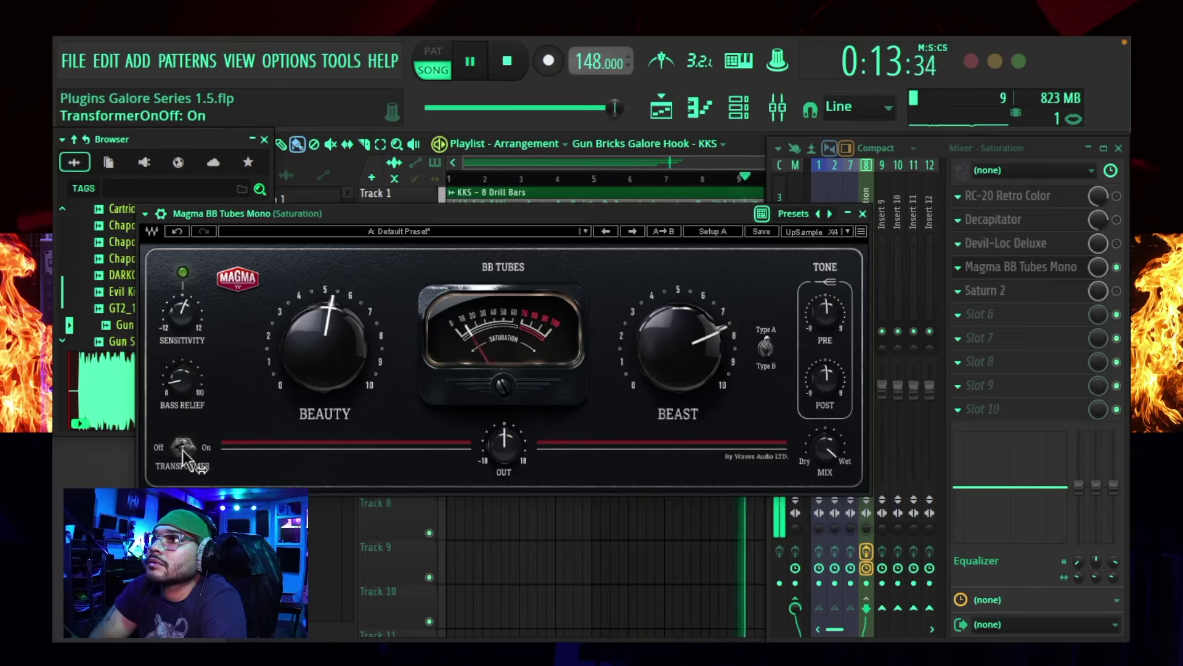
left_click_drag(826, 447, 825, 467)
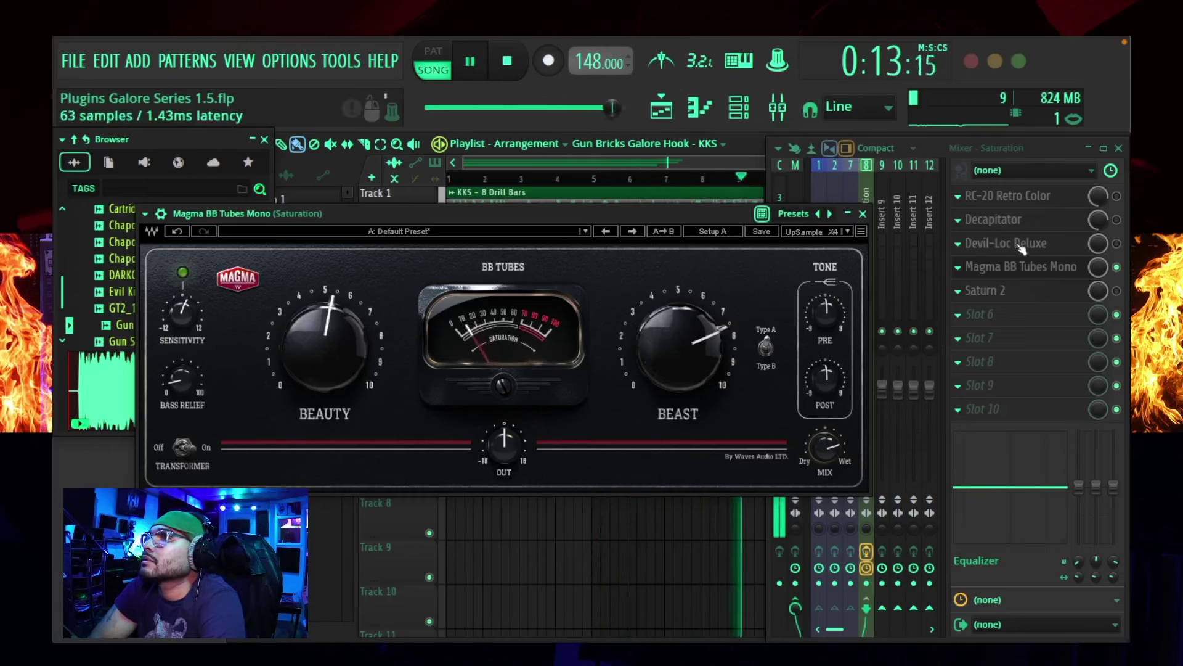
Compare the playing vocal with the Magma BB Tubes Mono slot bypassed and enabled.
left_click(1117, 268)
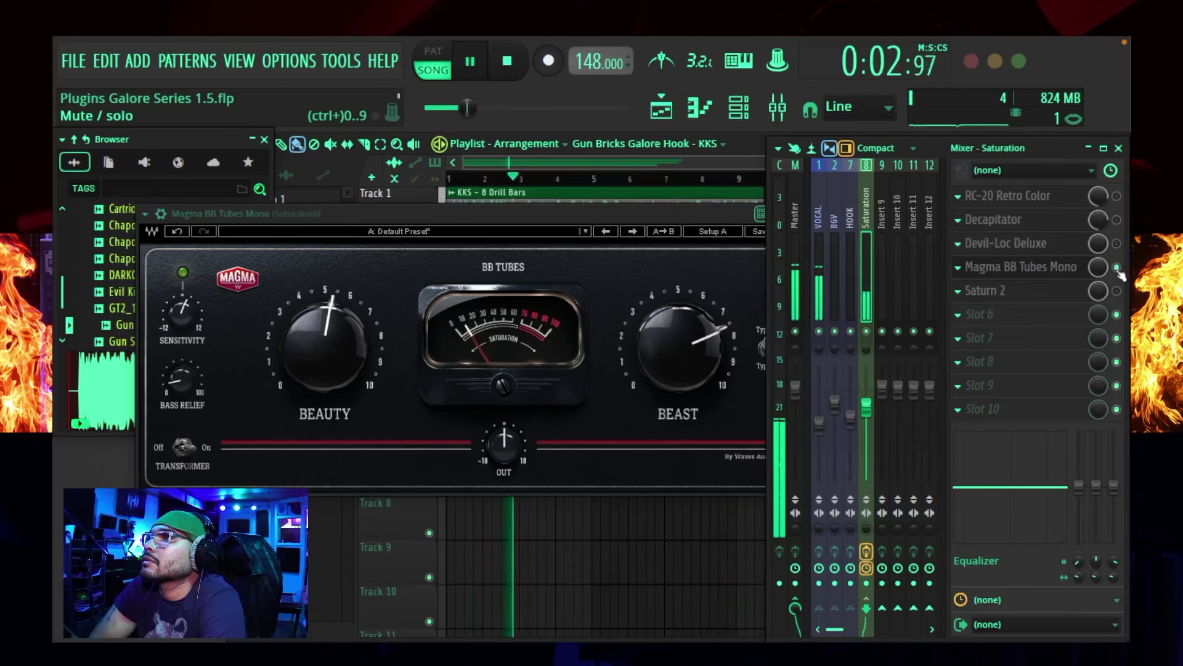
left_click(1116, 268)
left_click(1116, 269)
Set Magma BB Tubes' Beauty to 68 and compare the result with its slot bypassed.
left_click(701, 216)
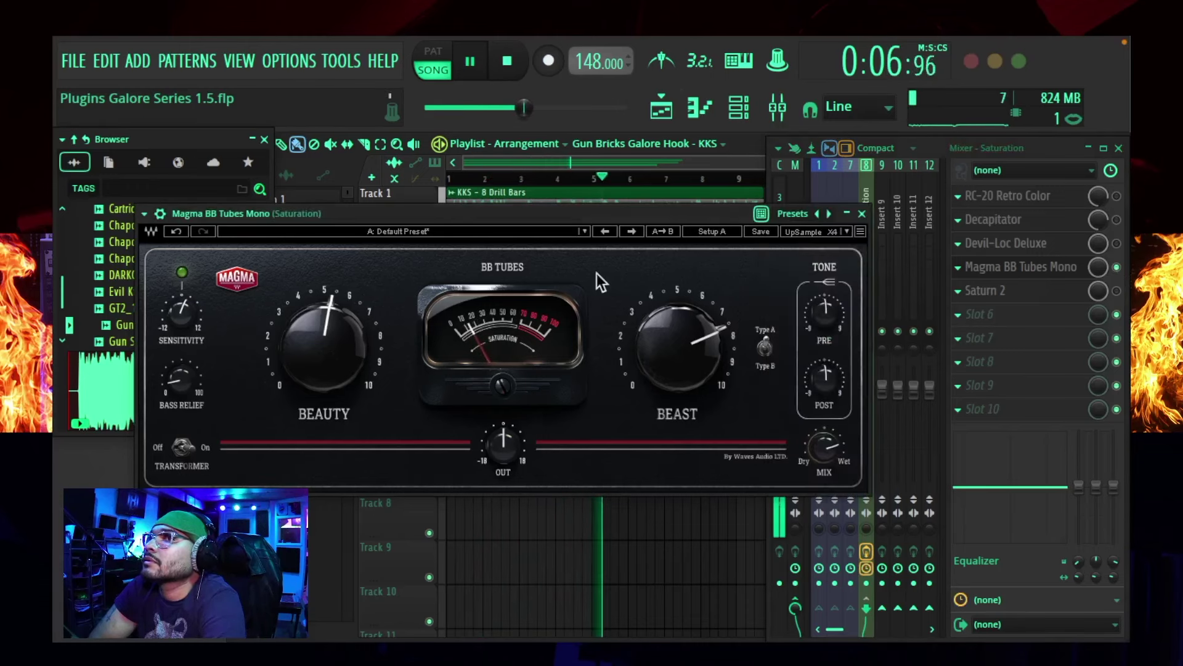
left_click_drag(365, 353, 365, 314)
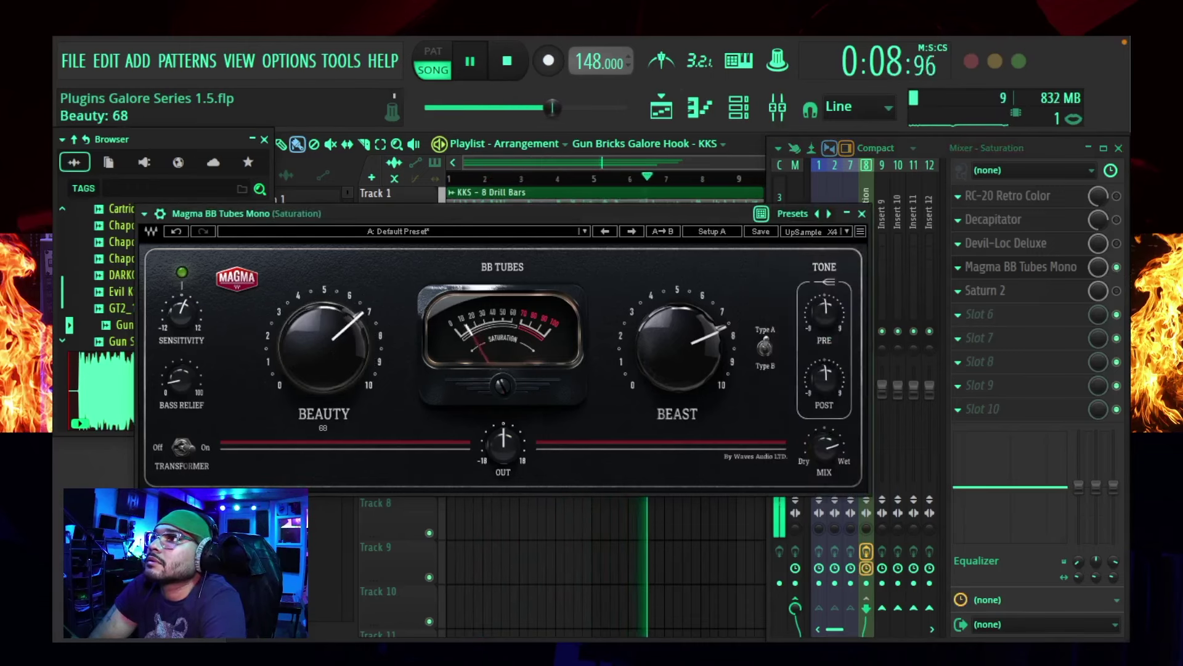
left_click(1116, 268)
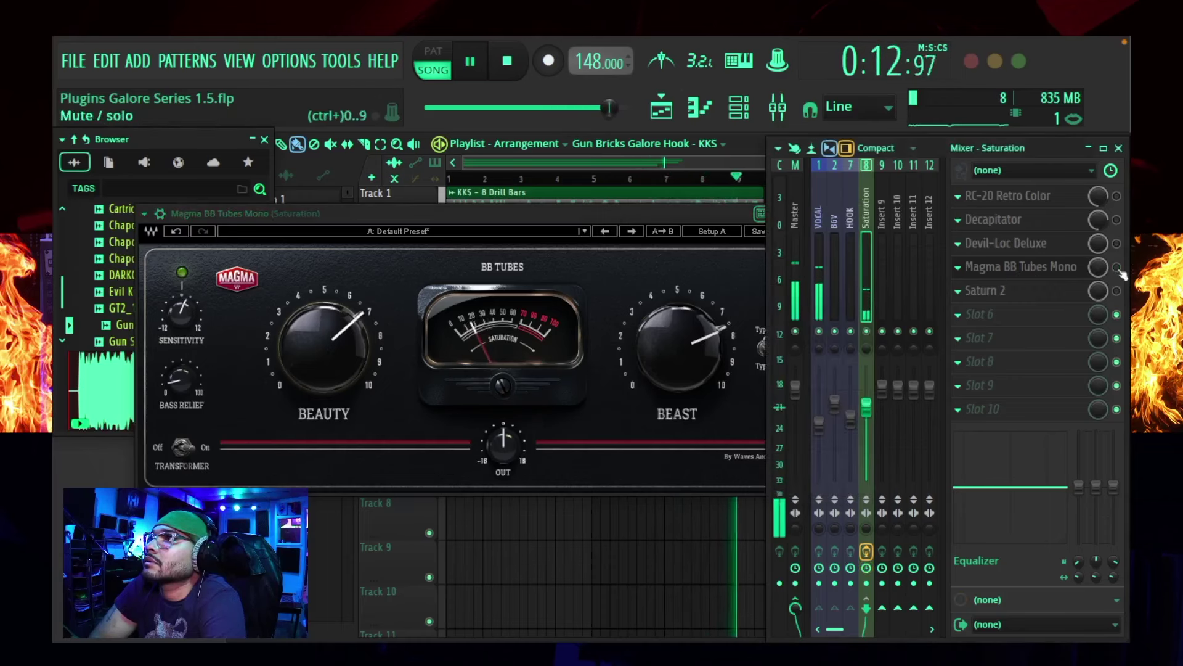
left_click(601, 216)
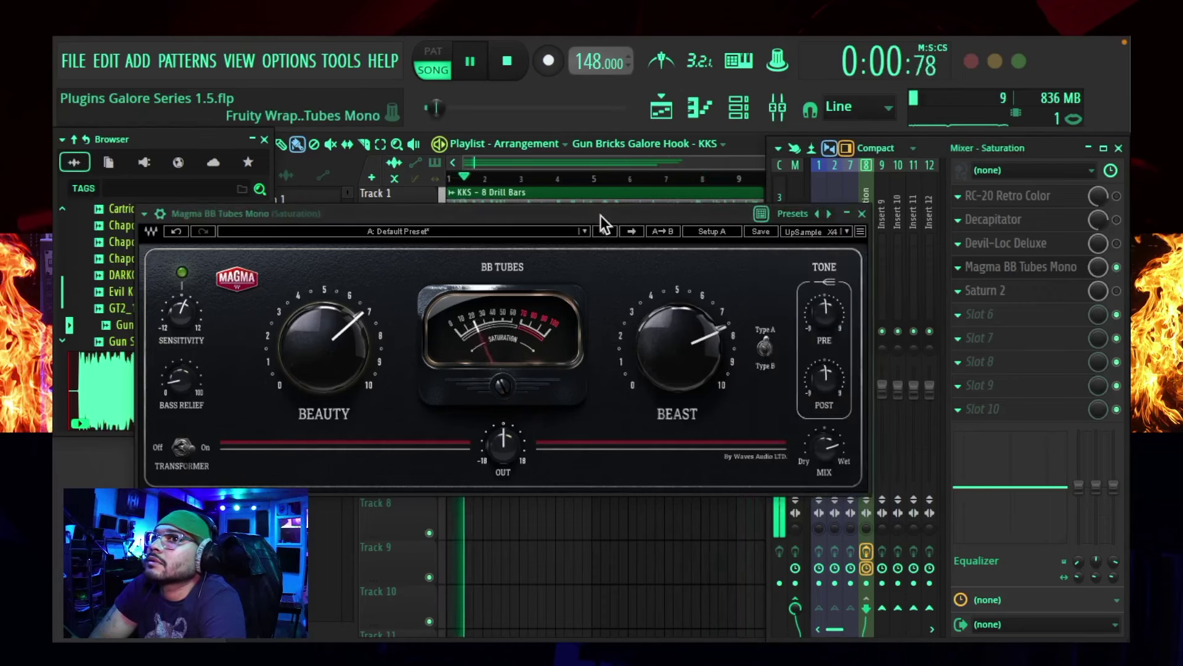
Set Magma BB Tubes' Bass Relief to 18 and raise its Post tone slightly above 1.5 dB.
left_click_drag(196, 374, 196, 366)
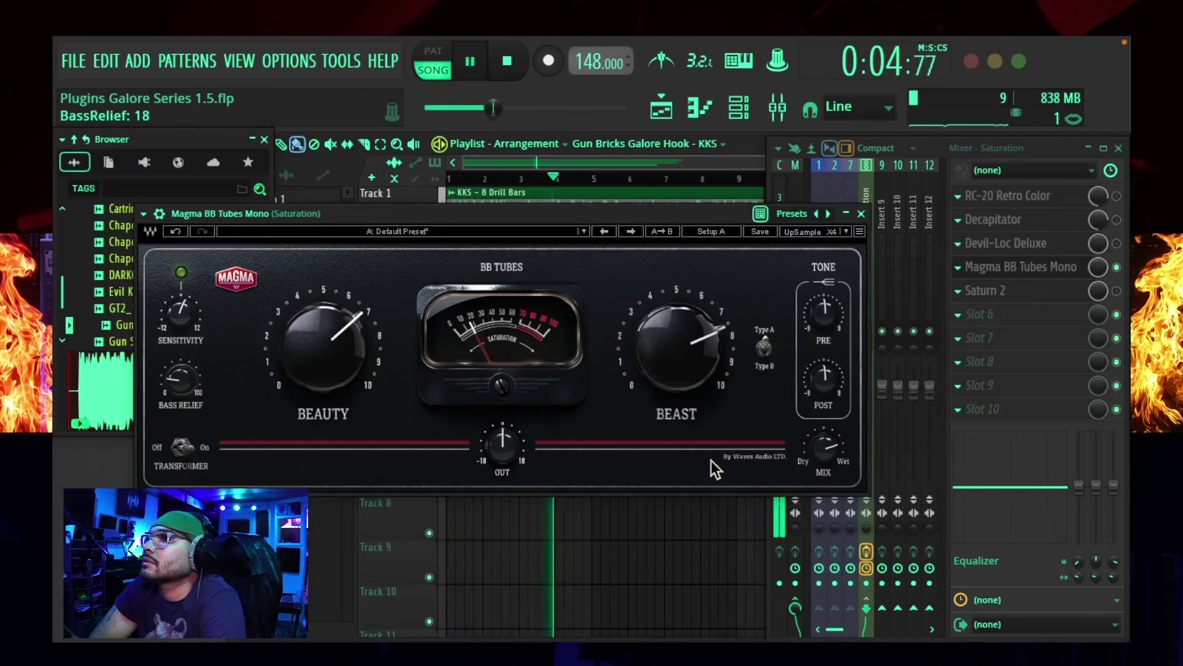
left_click_drag(826, 377, 825, 368)
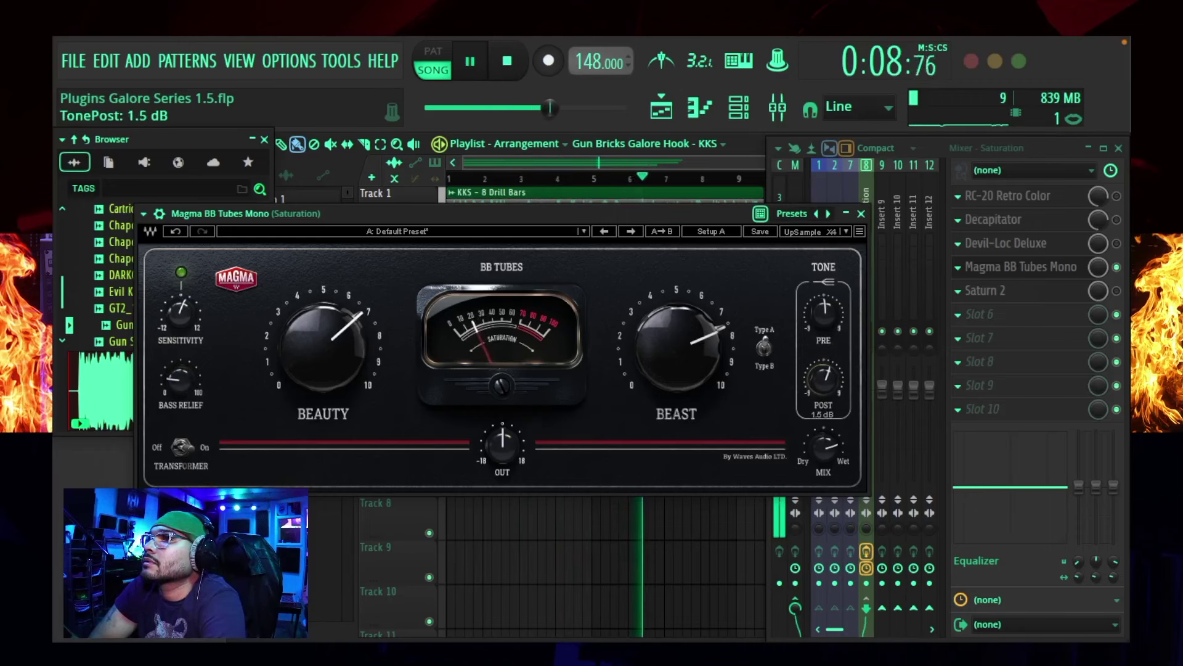
left_click_drag(826, 368, 826, 366)
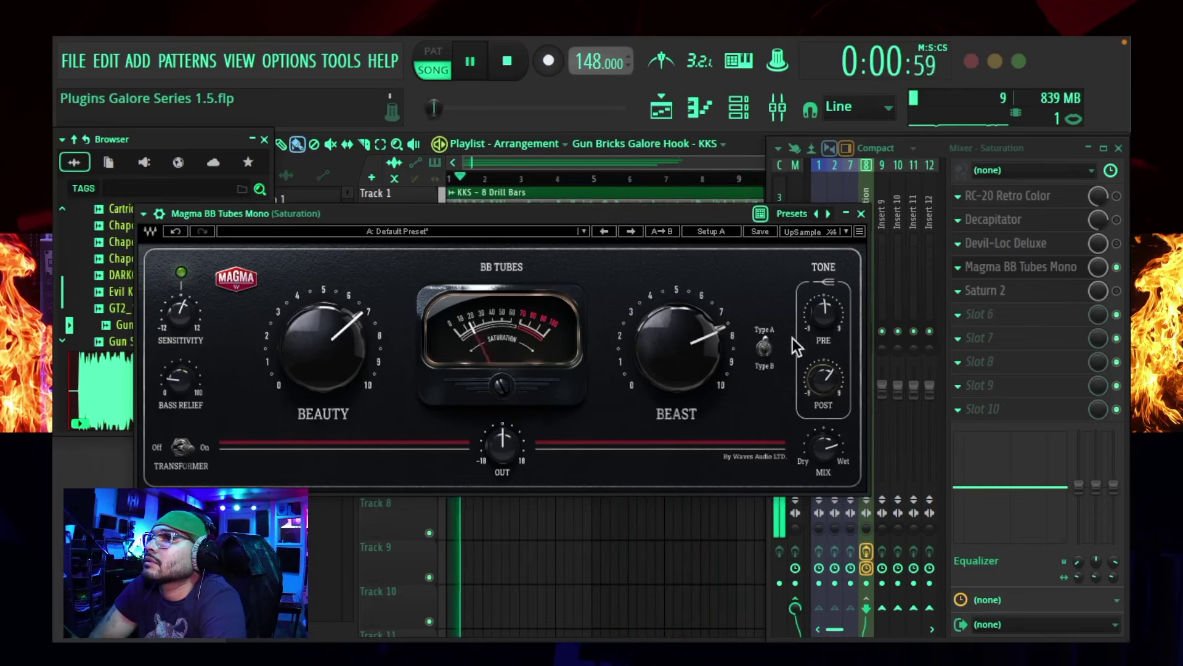
Compare Magma BB Tubes' Beast Type A and Type B, settle on Type B, and set Beast to 79.
left_click(763, 349)
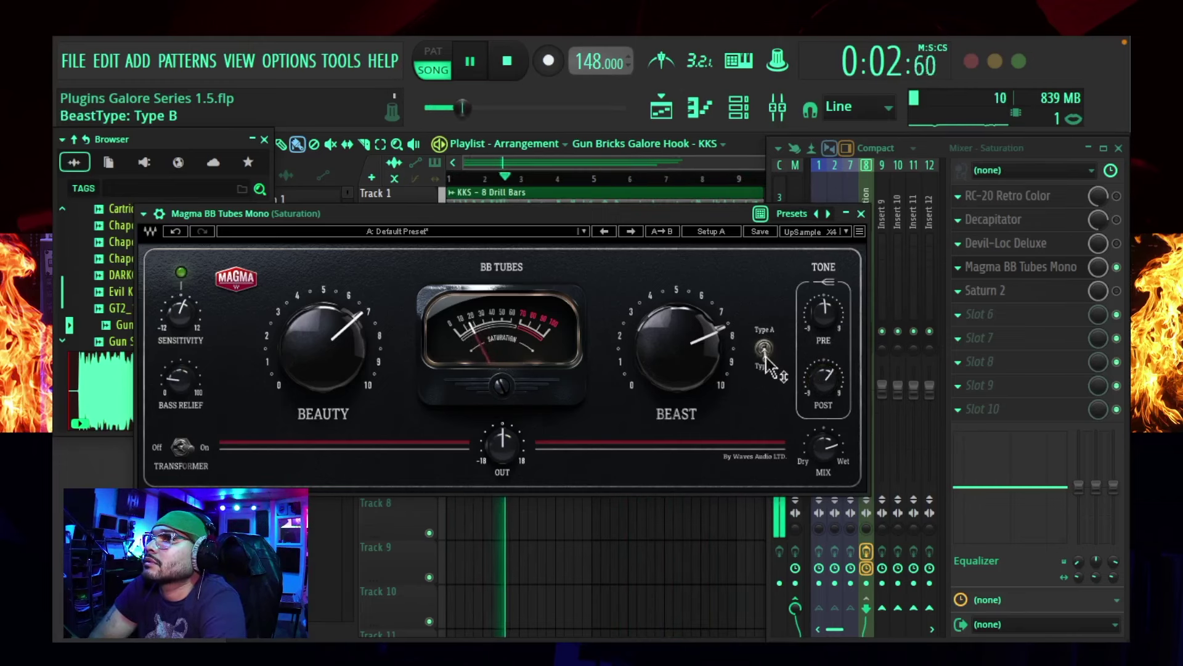
left_click(764, 349)
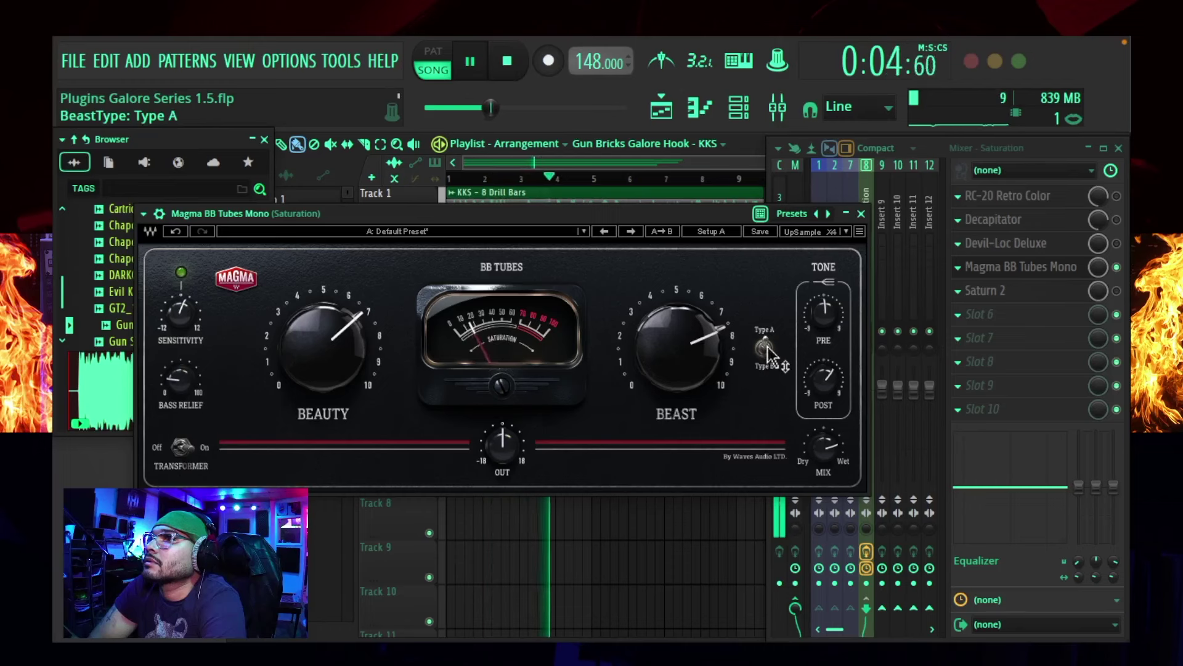
left_click(765, 351)
left_click_drag(716, 341, 716, 329)
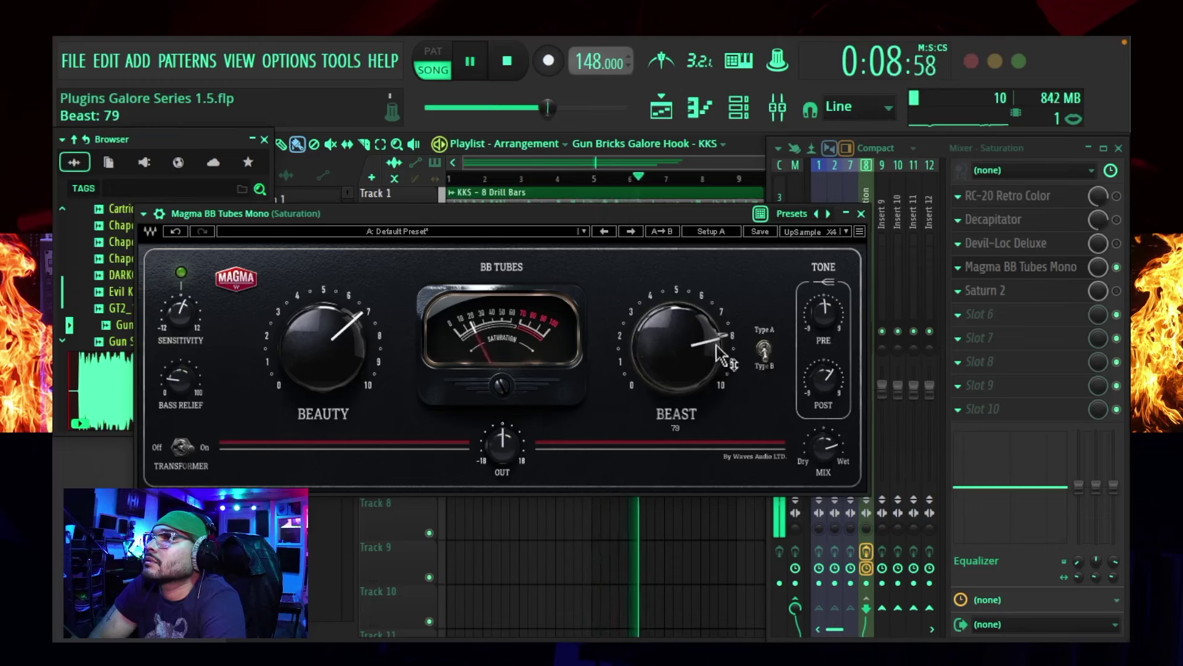
Check the finished Magma BB Tubes settings against the bypassed slot, leave the slot enabled, and stop playback.
left_click(1117, 268)
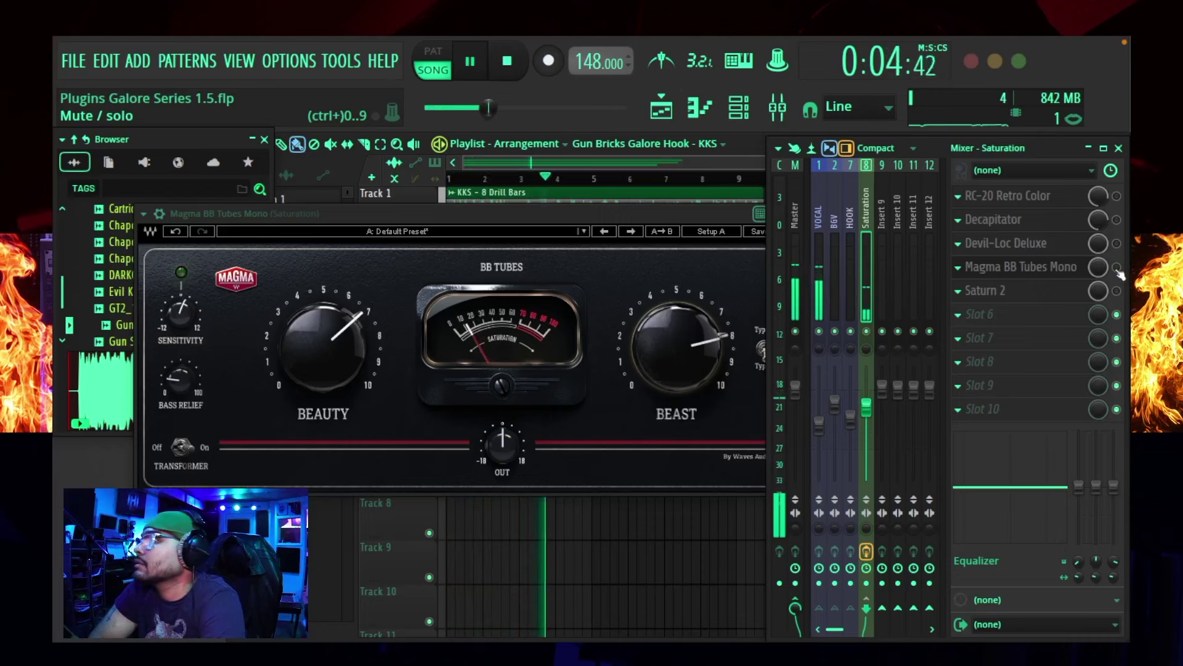
left_click(1117, 267)
left_click(1116, 266)
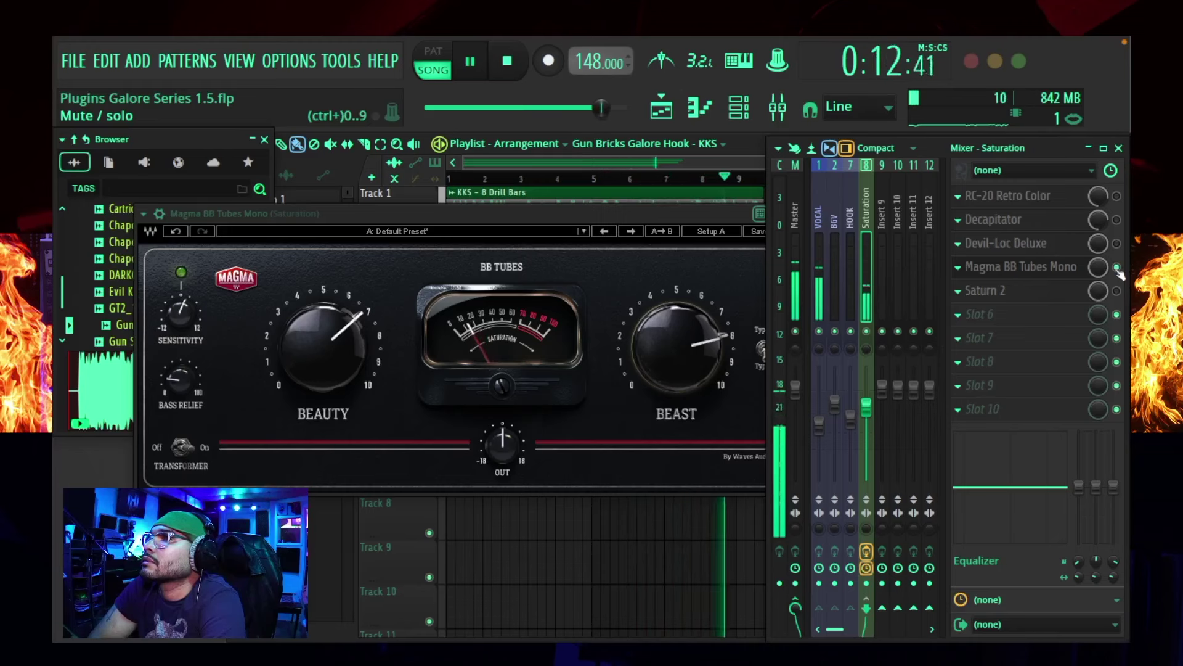
key("space")
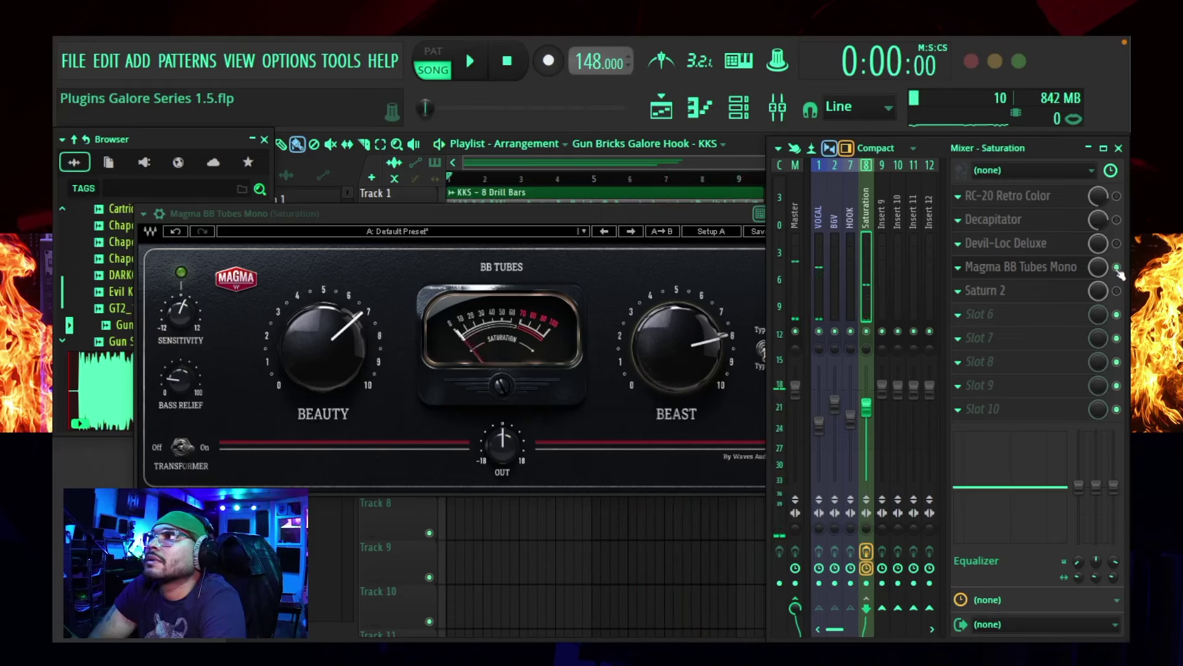
Raise Magma BB Tubes' Bass Relief slightly, close its window, and return its slot's mix level to full.
left_click_drag(619, 220, 703, 230)
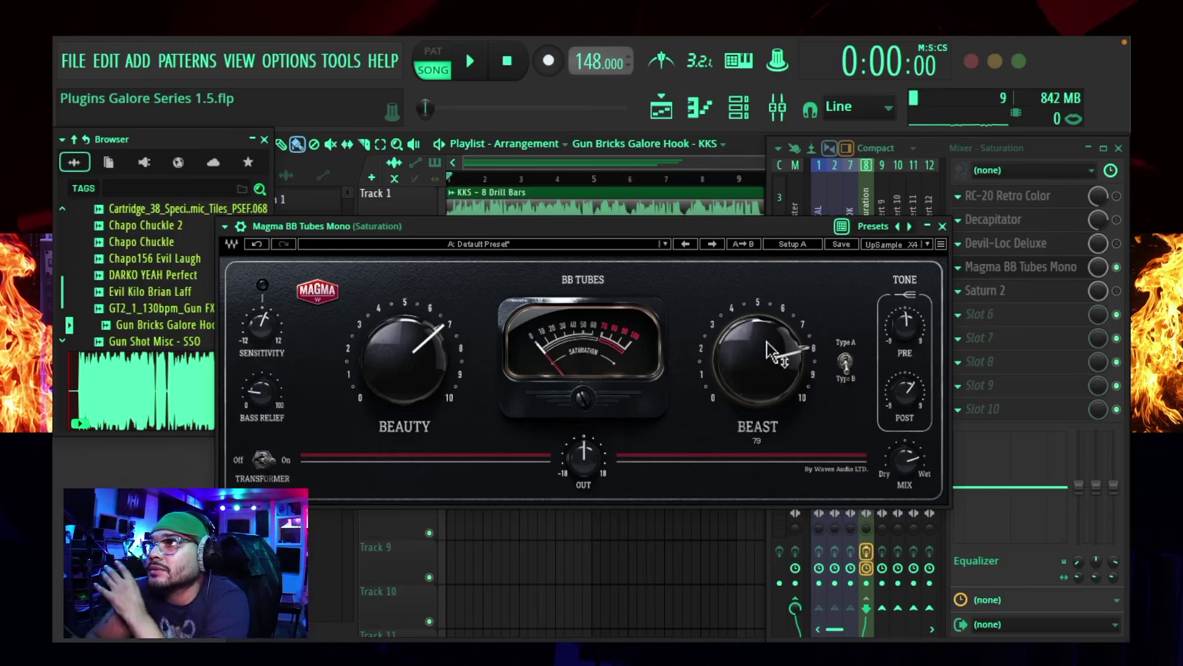
mouse_move(427, 379)
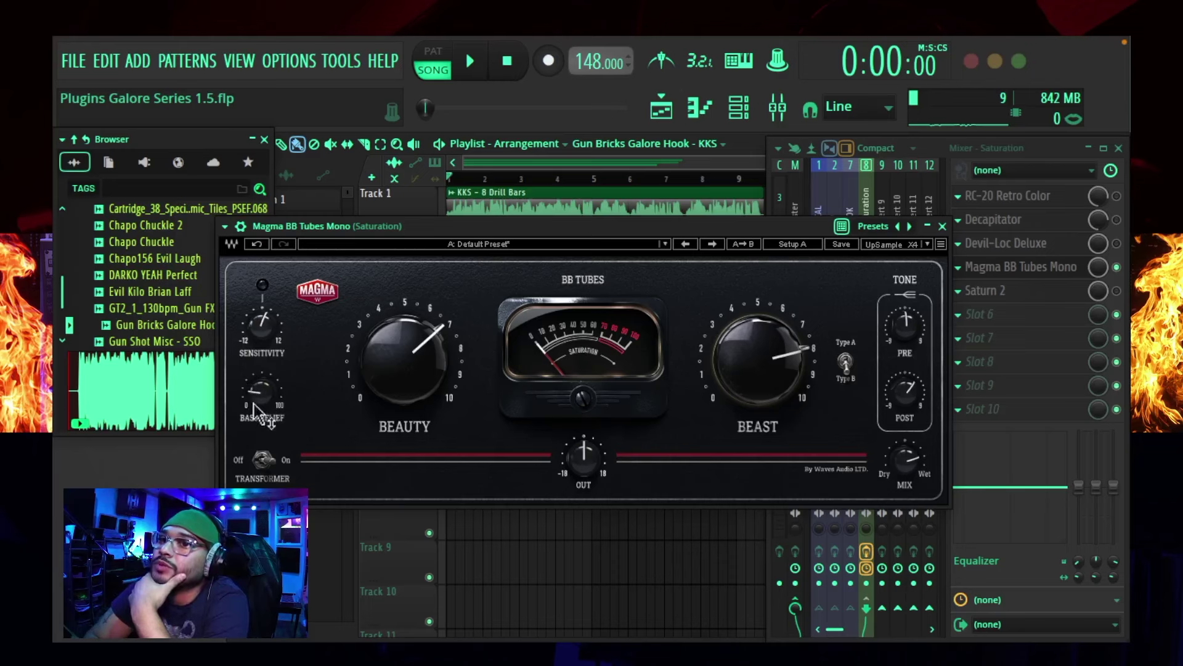
mouse_move(254, 404)
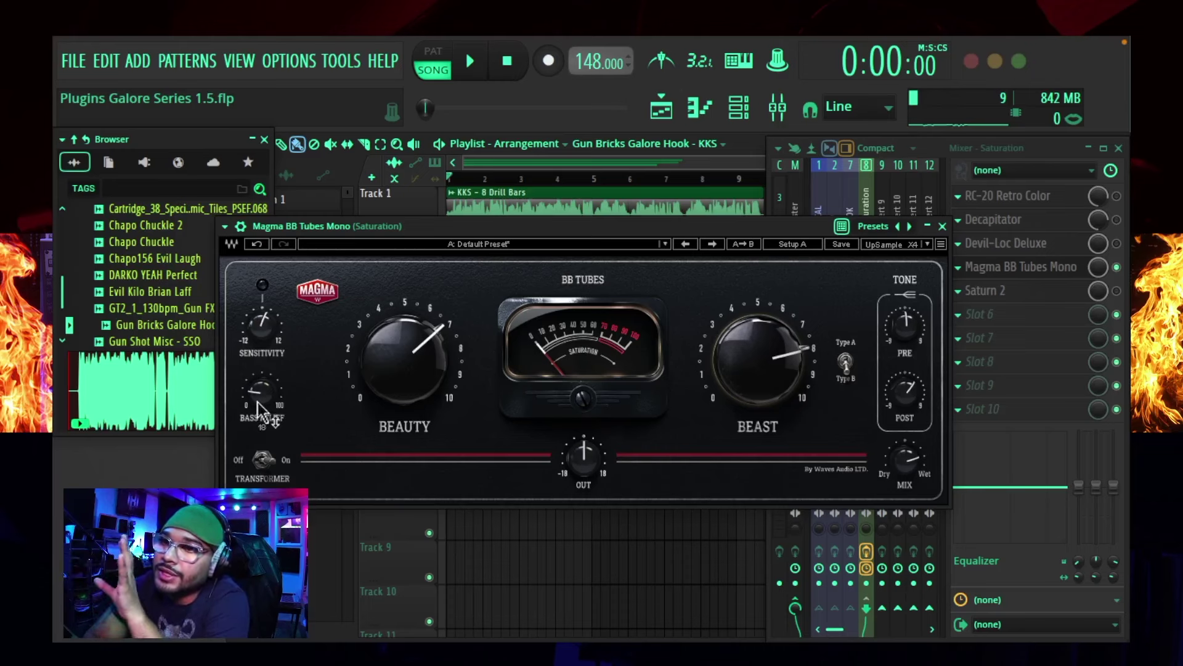
left_click_drag(257, 402, 257, 397)
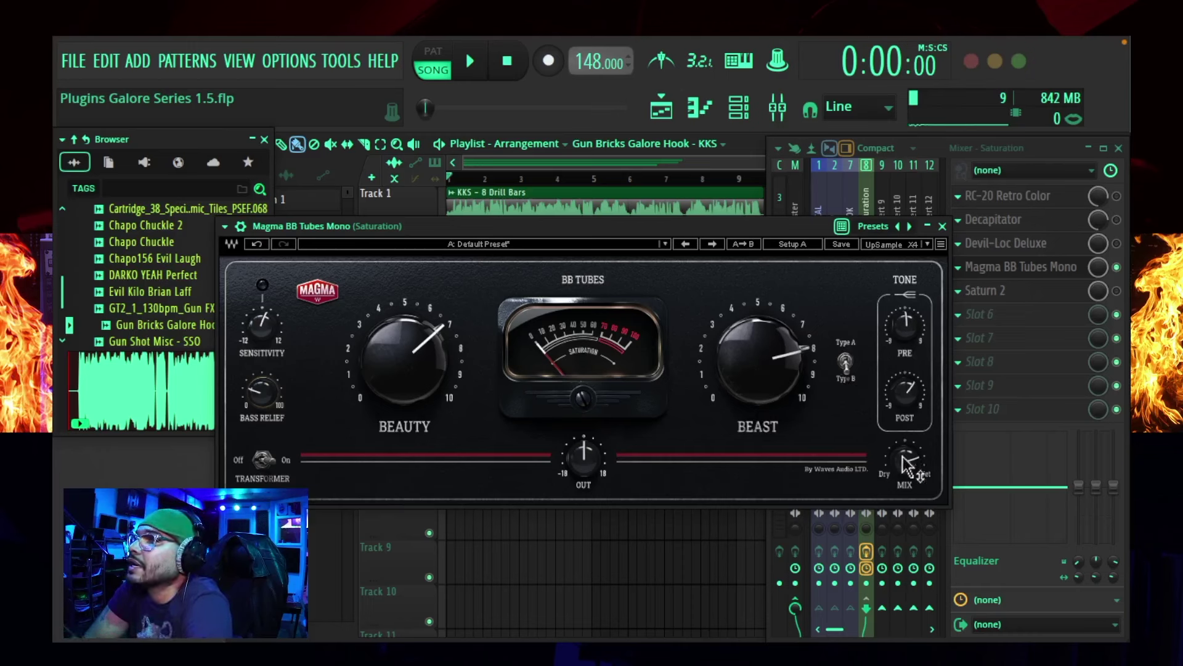
mouse_move(906, 474)
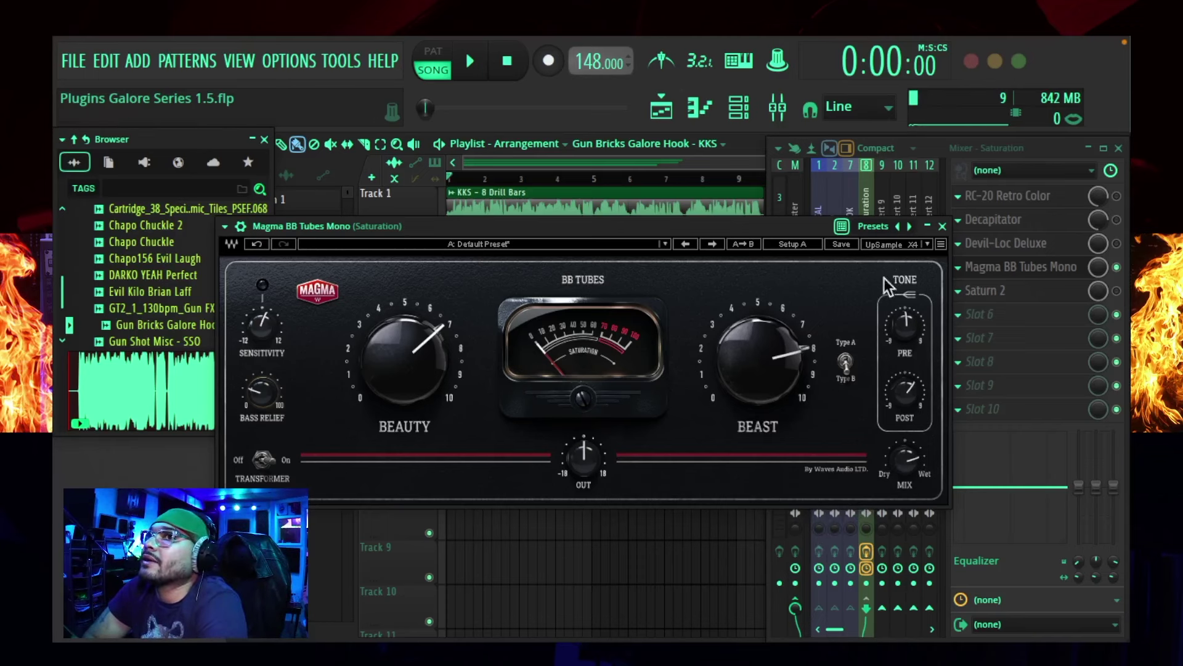
left_click(942, 226)
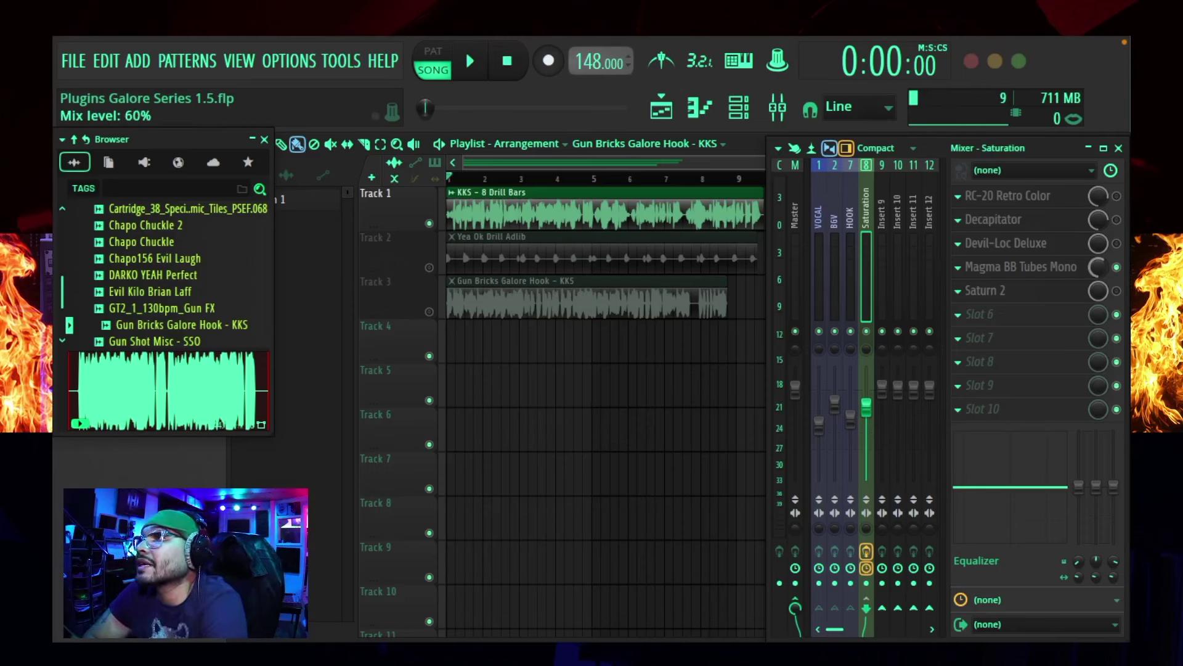
left_click_drag(1098, 266, 1098, 269)
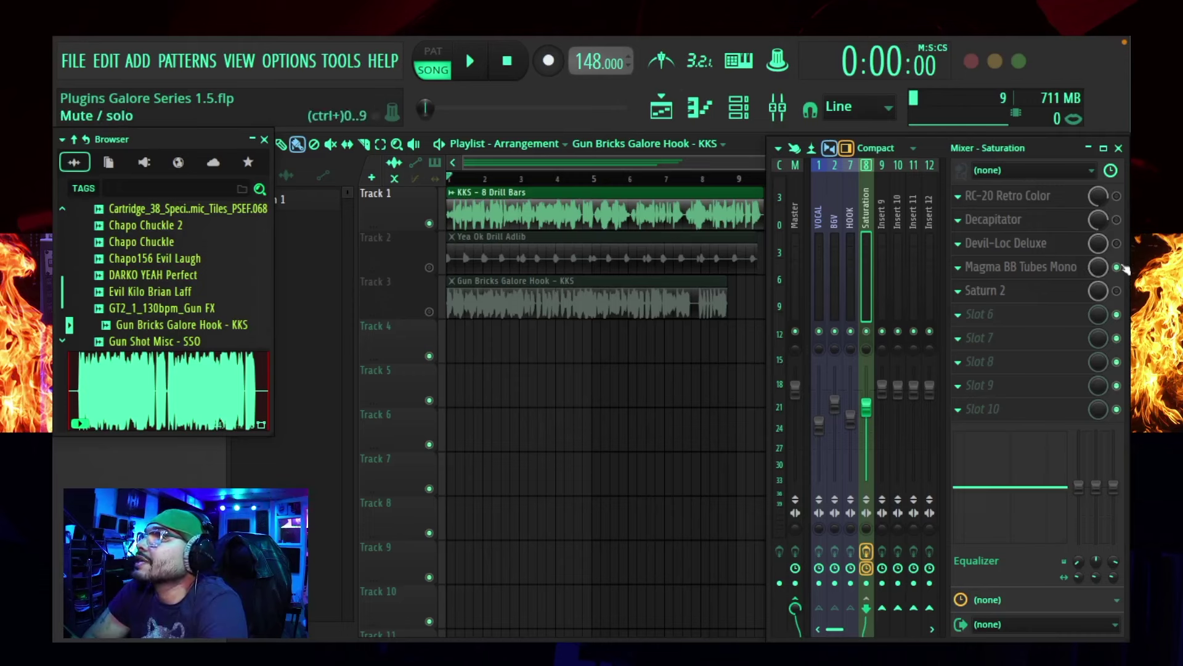
Switch from Magma BB Tubes to Saturn 2, start playback, and set band 1's Drive to 61.6% and Level to +1.65 dB.
left_click(1074, 294)
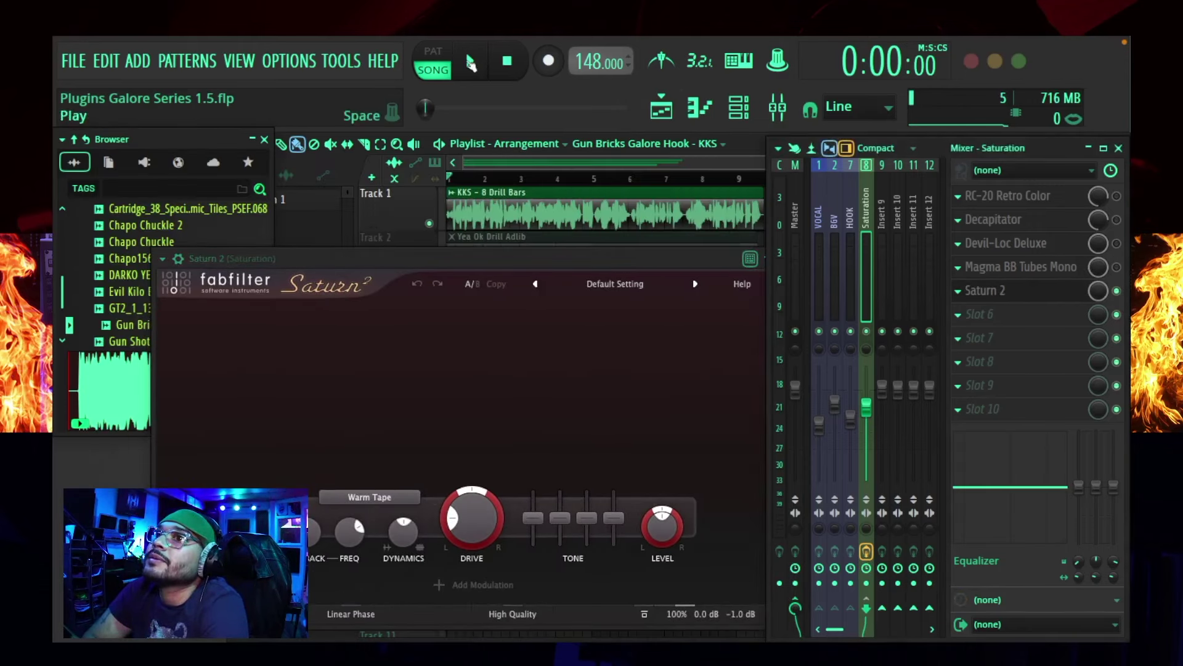
left_click(471, 62)
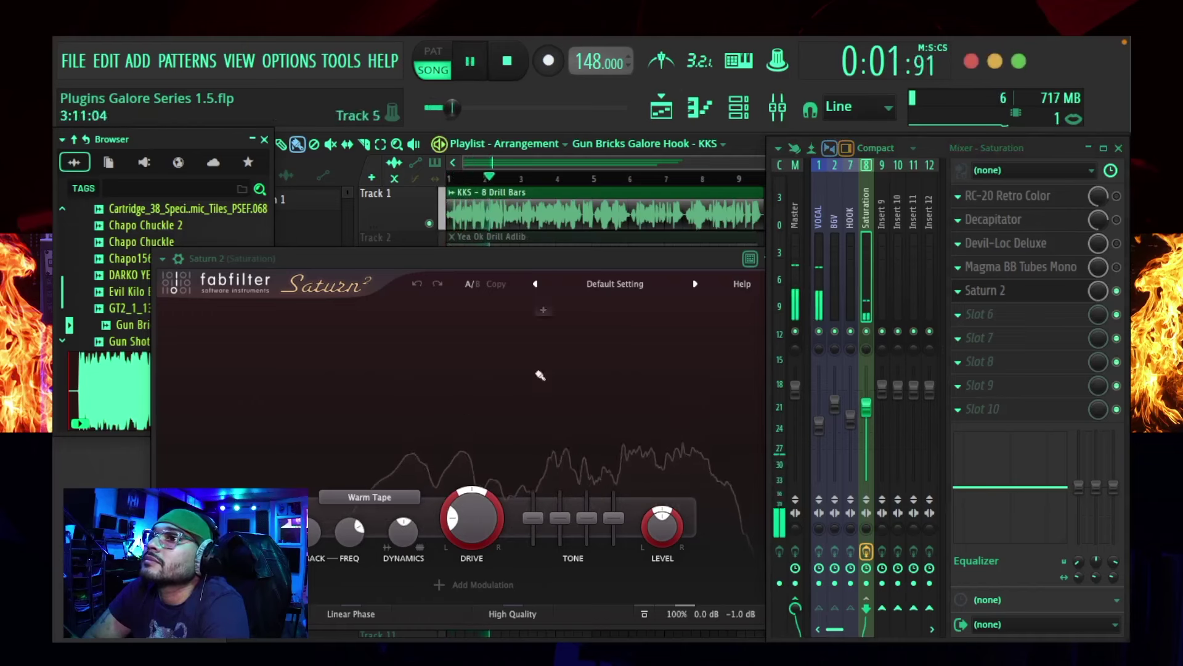
left_click_drag(472, 514, 491, 335)
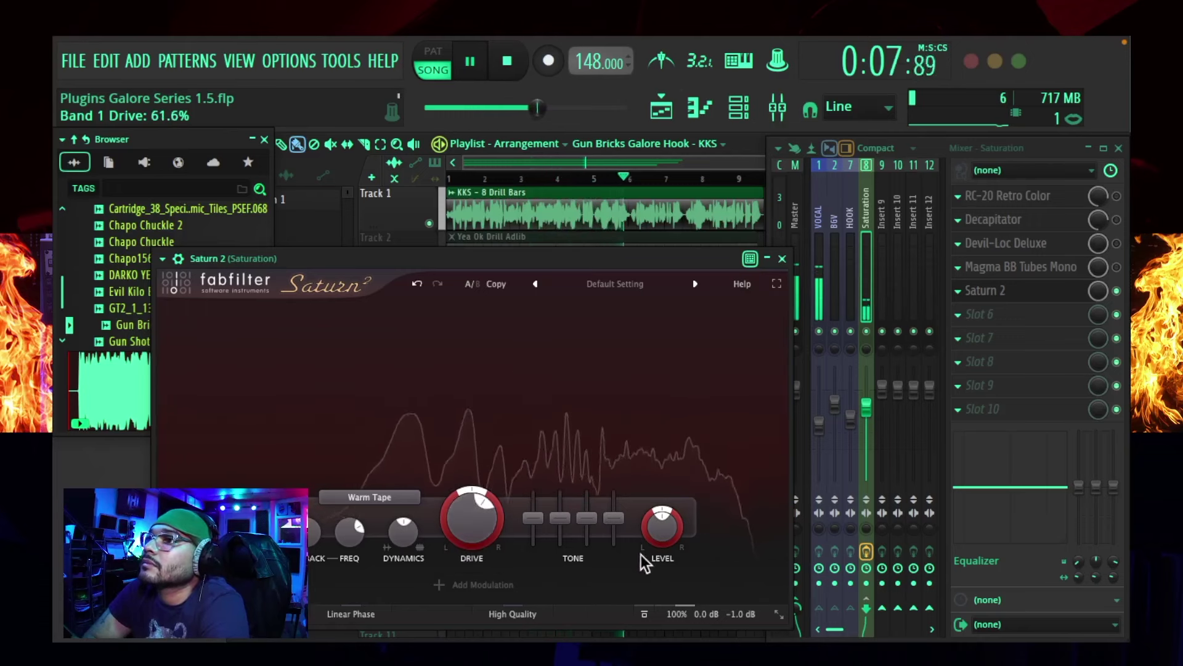
left_click_drag(660, 528, 666, 481)
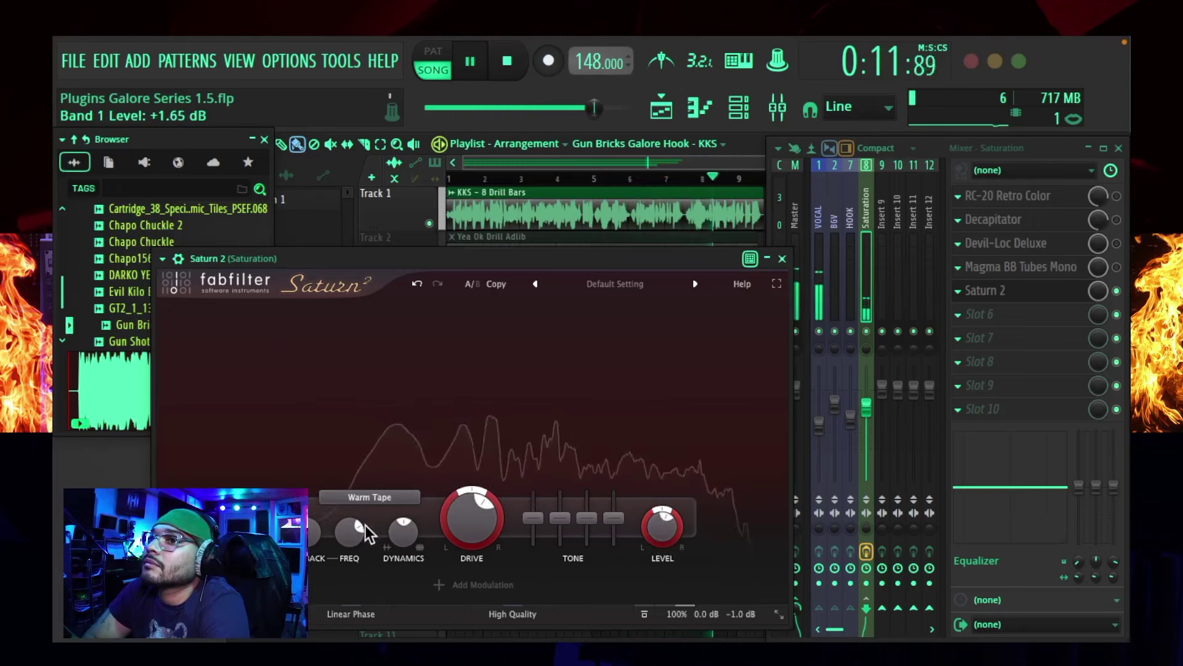
Try Gentle Saturation on Saturn 2's band 1, settle on Heavy Saturation, and set the band's Level to +3.18 dB.
left_click(357, 493)
mouse_move(364, 569)
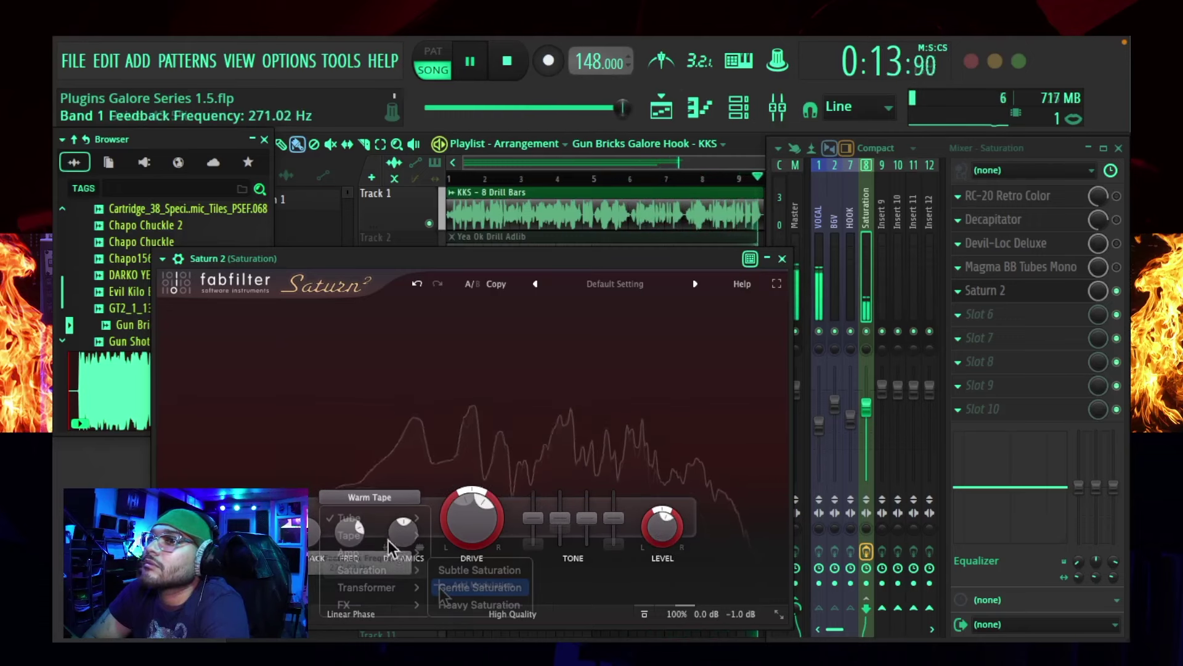
left_click(480, 587)
left_click(399, 500)
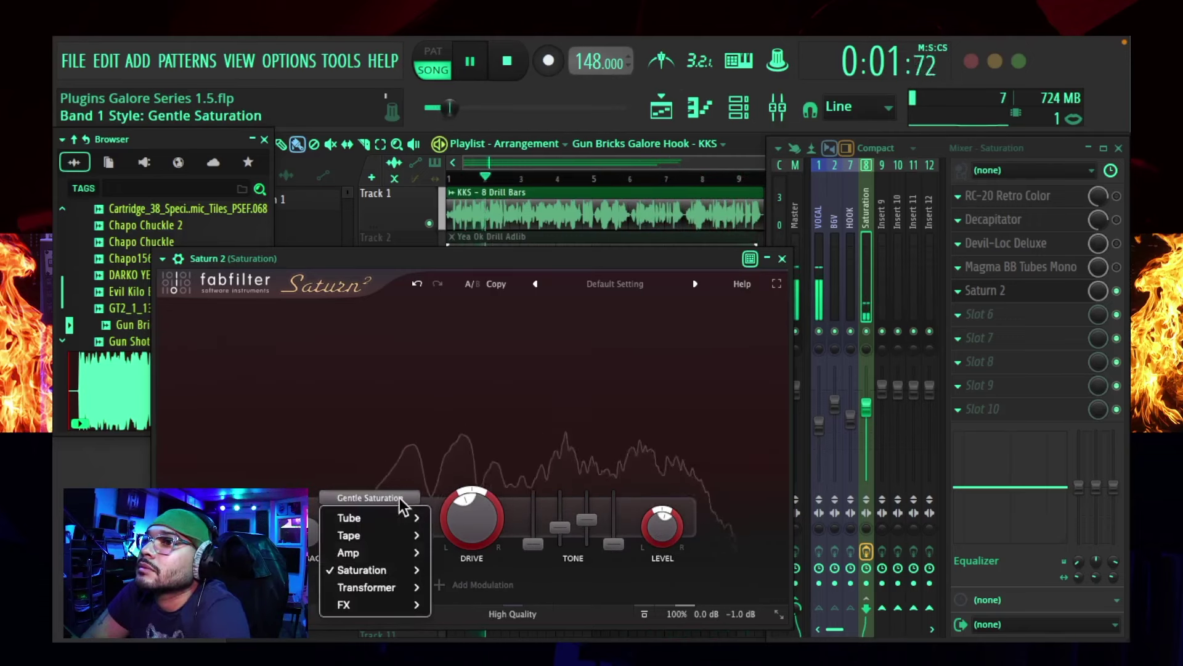
left_click(472, 614)
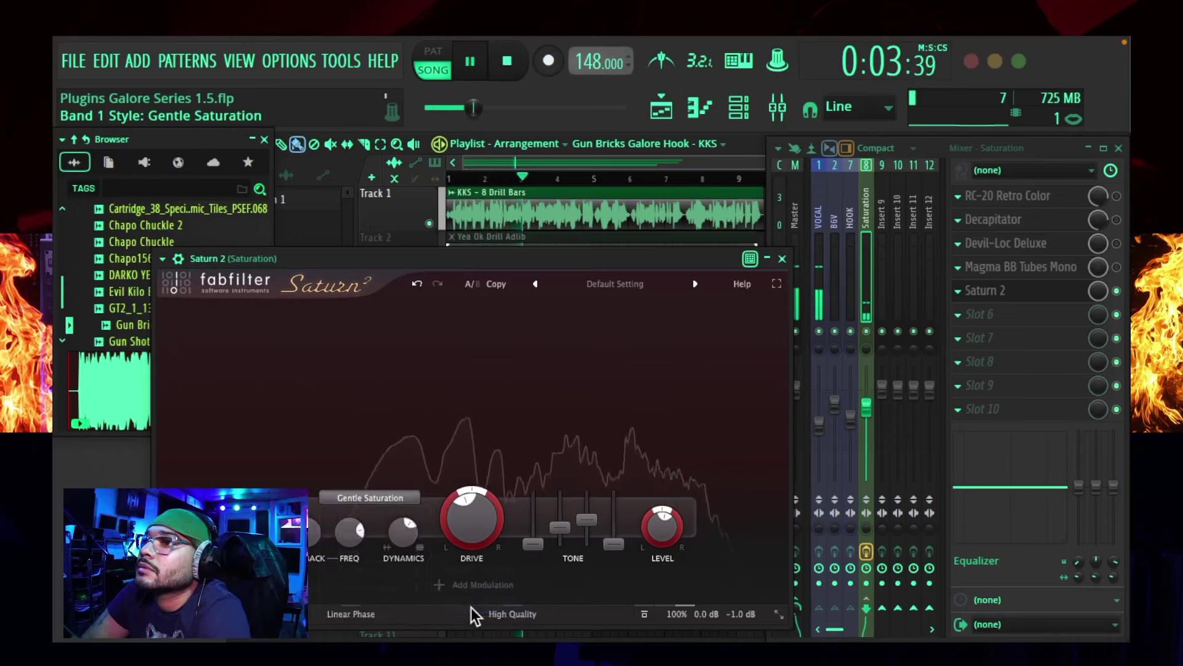
left_click_drag(641, 530, 672, 490)
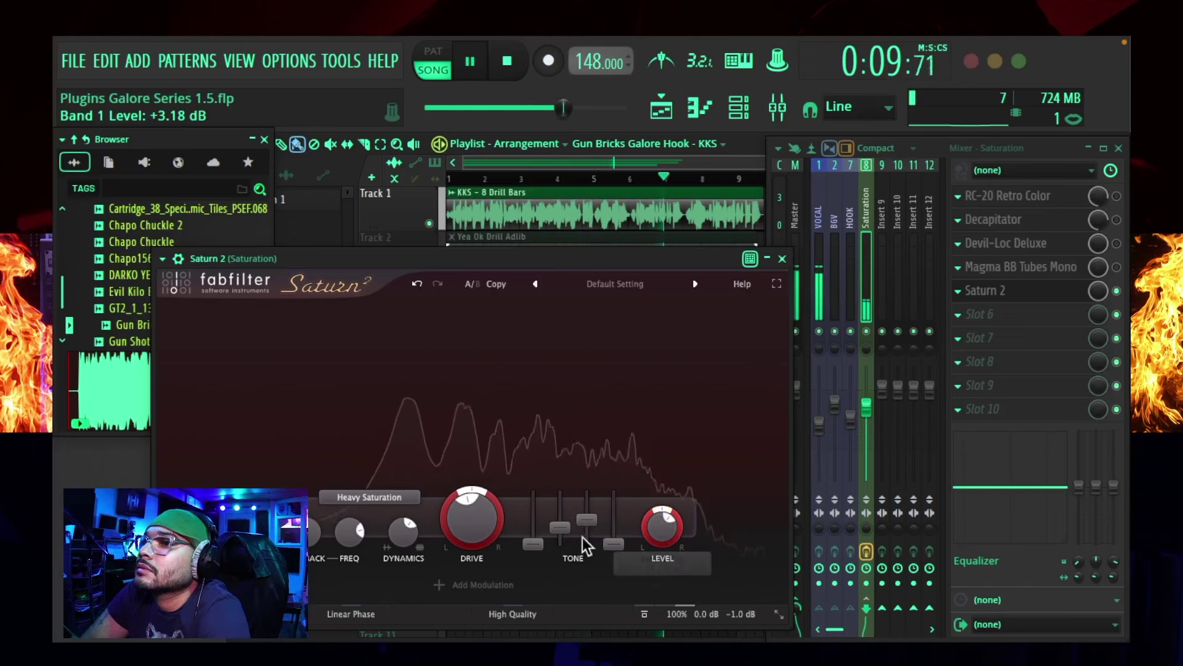
Add an XLFO and an XY controller as modulation sources, and set the XY controller's vertical value to -0.369.
left_click(499, 586)
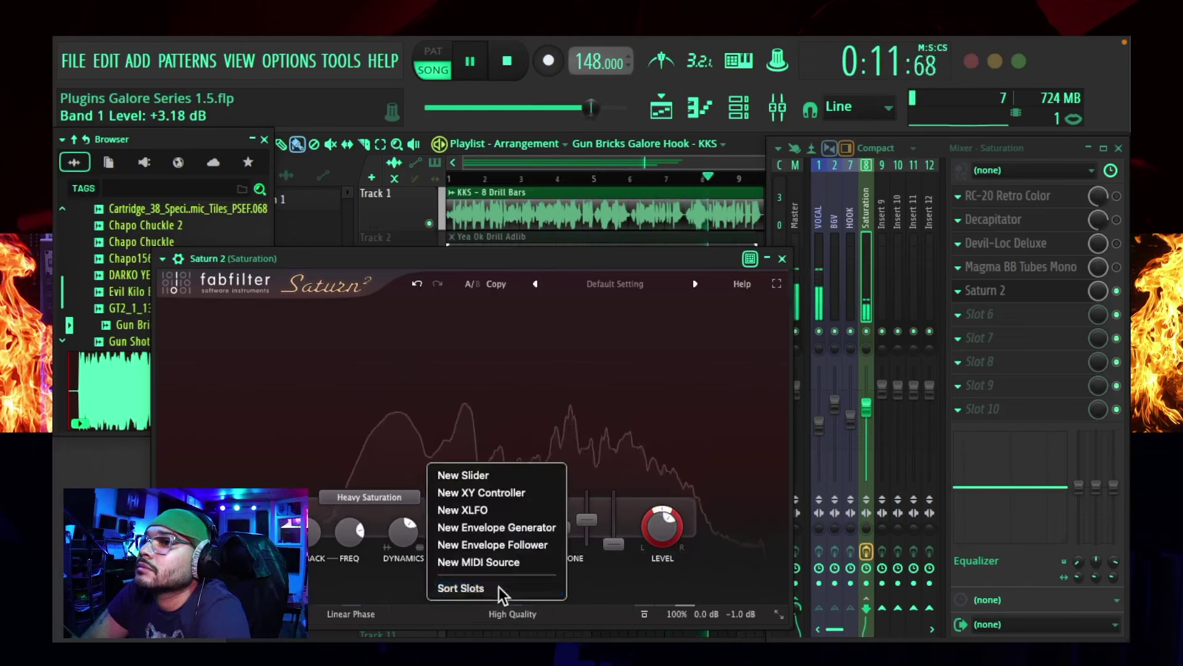
left_click(507, 514)
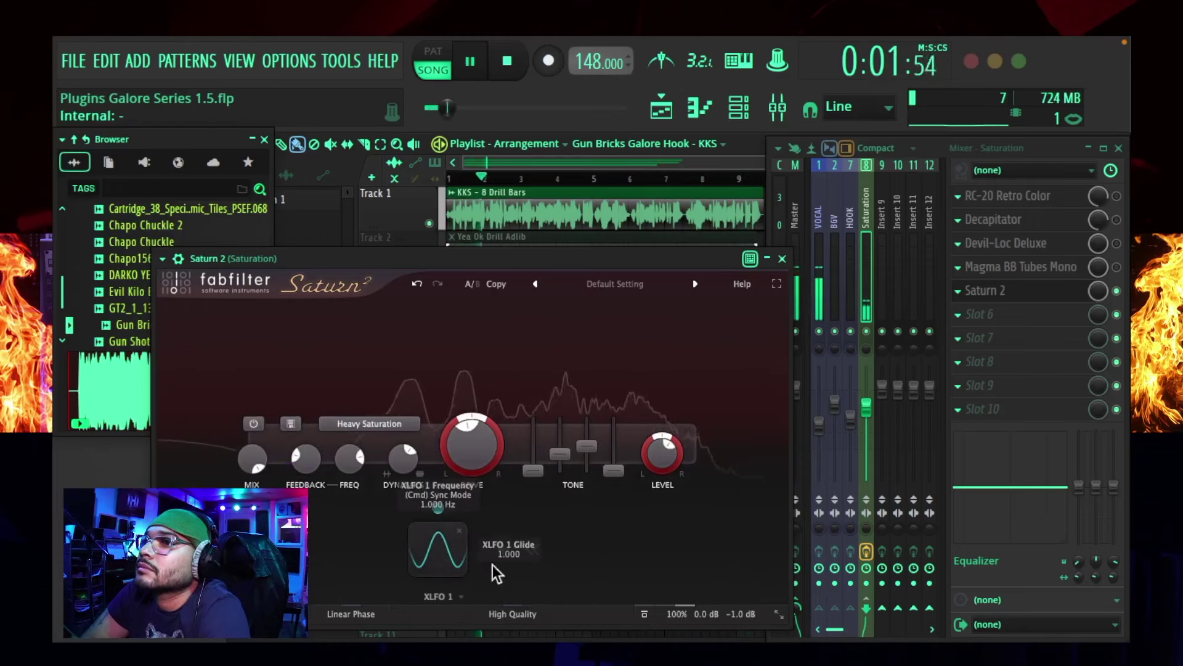
left_click(504, 549)
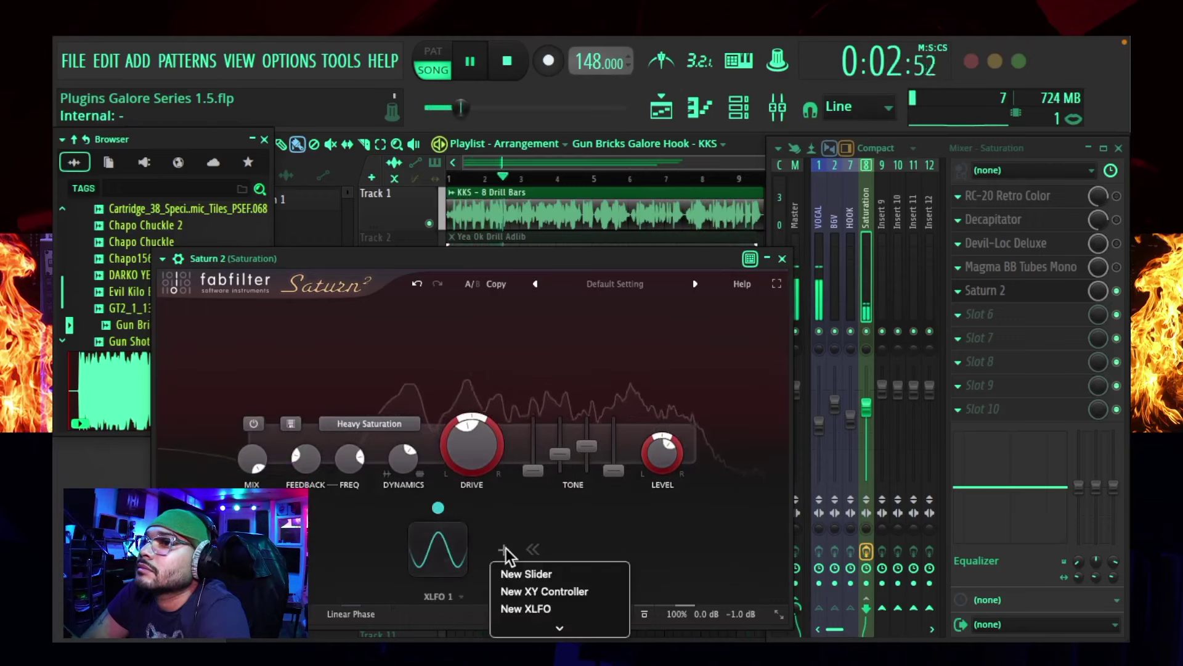
left_click(551, 601)
left_click_drag(410, 541, 468, 561)
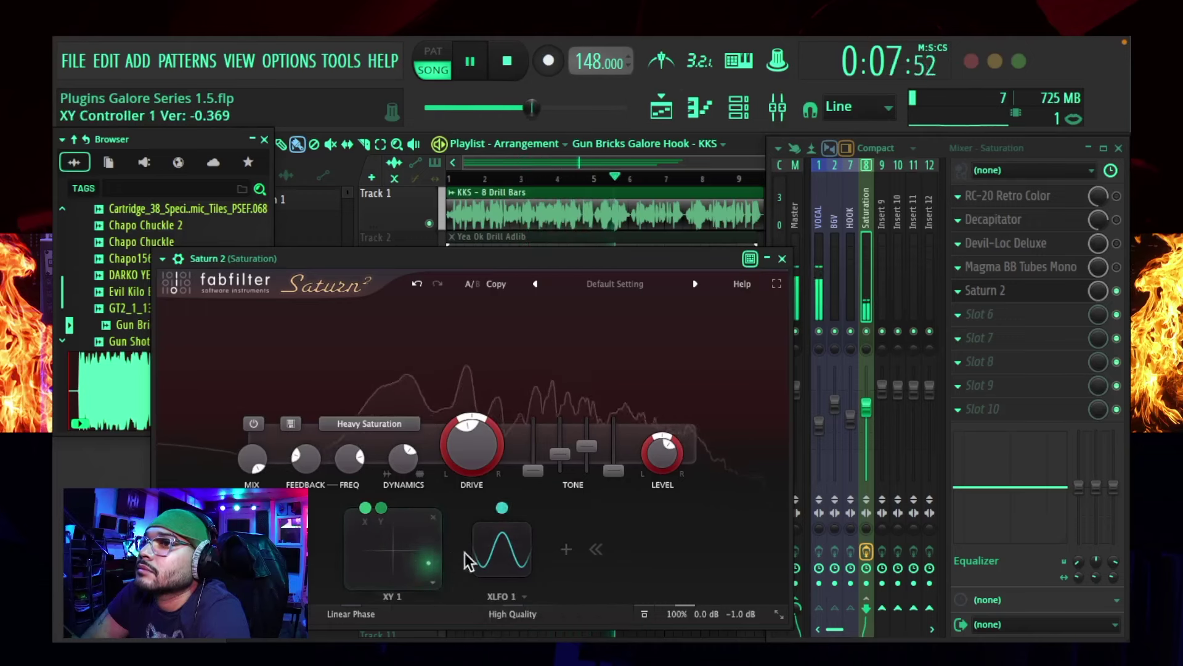
Adjust XLFO 1's frequency, set its Glide to 0.846, and set step 2's Glide to 0.146.
mouse_move(507, 547)
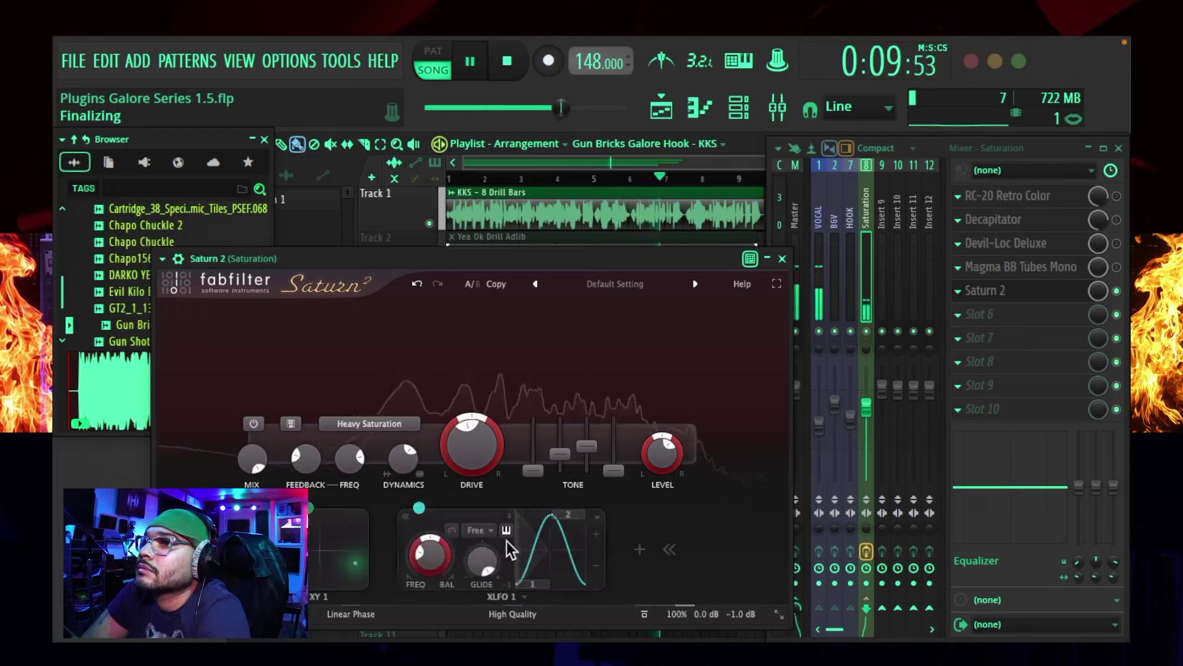
left_click_drag(425, 555, 479, 555)
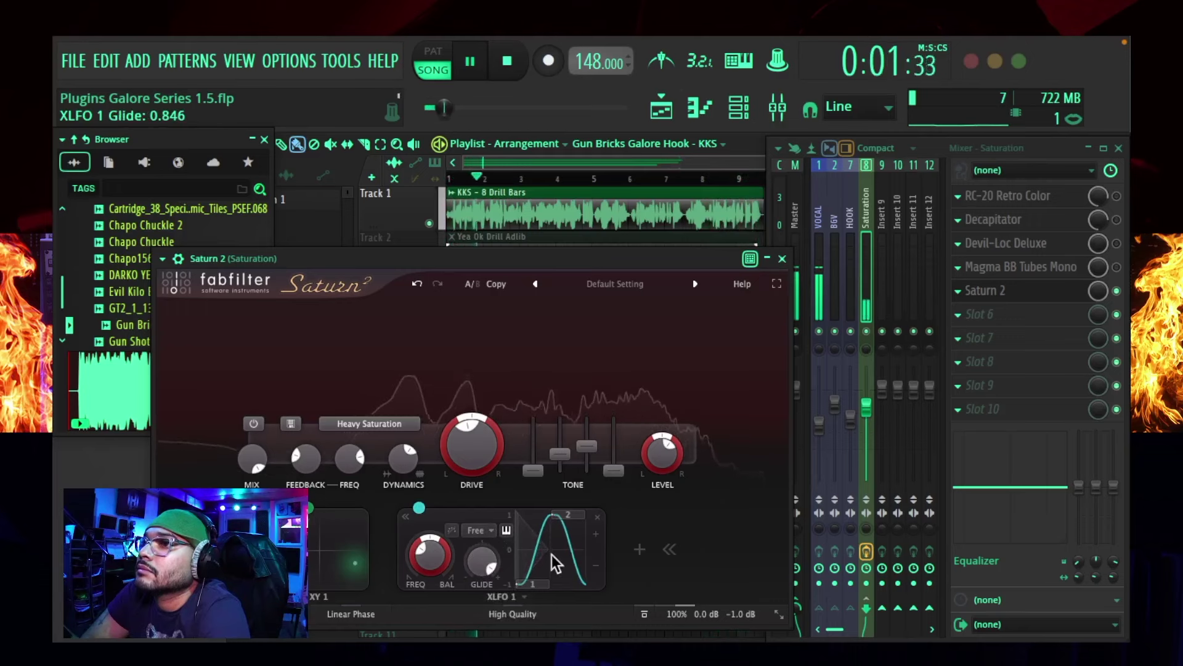
left_click(572, 518)
left_click_drag(604, 561, 612, 521)
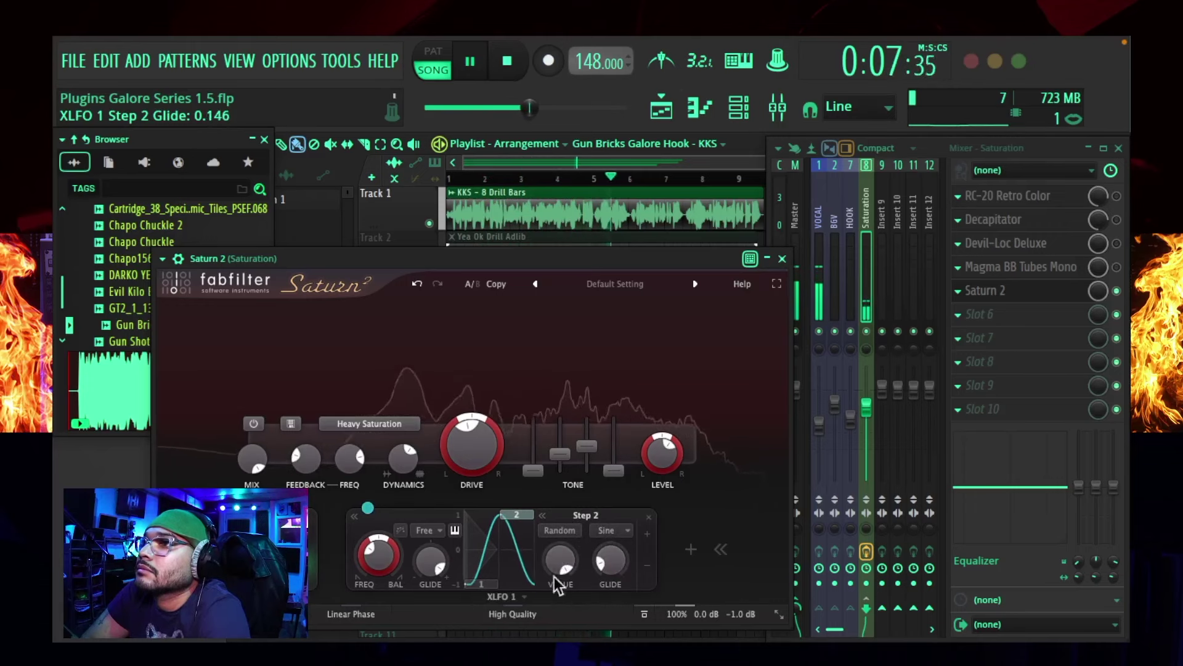
Set band 1's Level to +15.51 dB and its Drive to 53.2%.
left_click_drag(665, 447, 684, 404)
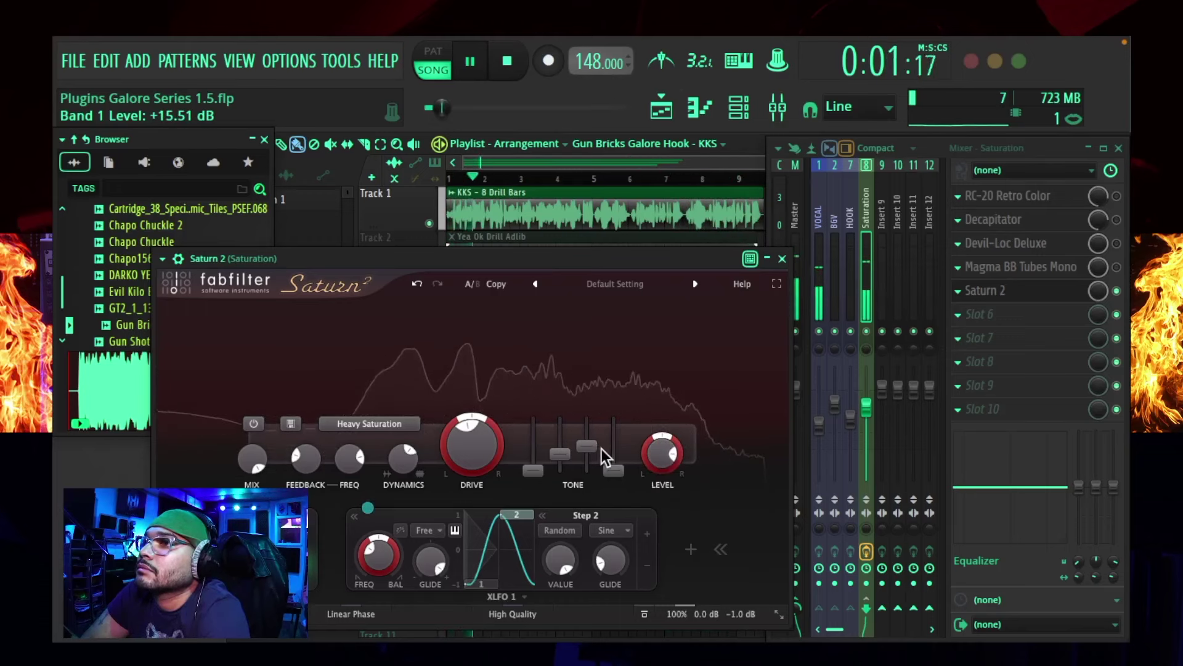
mouse_move(476, 435)
left_mouse_down()
mouse_move(477, 465)
mouse_move(483, 438)
left_mouse_up()
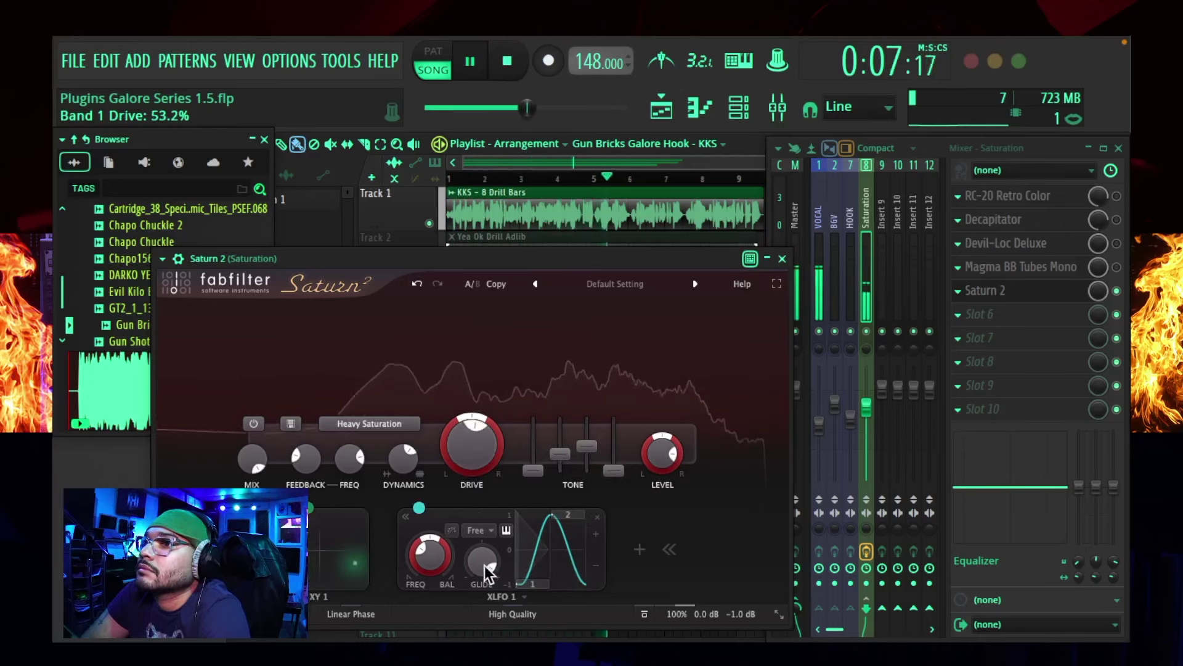
Set XLFO 1's sync mode to 8 and fine-tune its frequency offset.
left_click(495, 530)
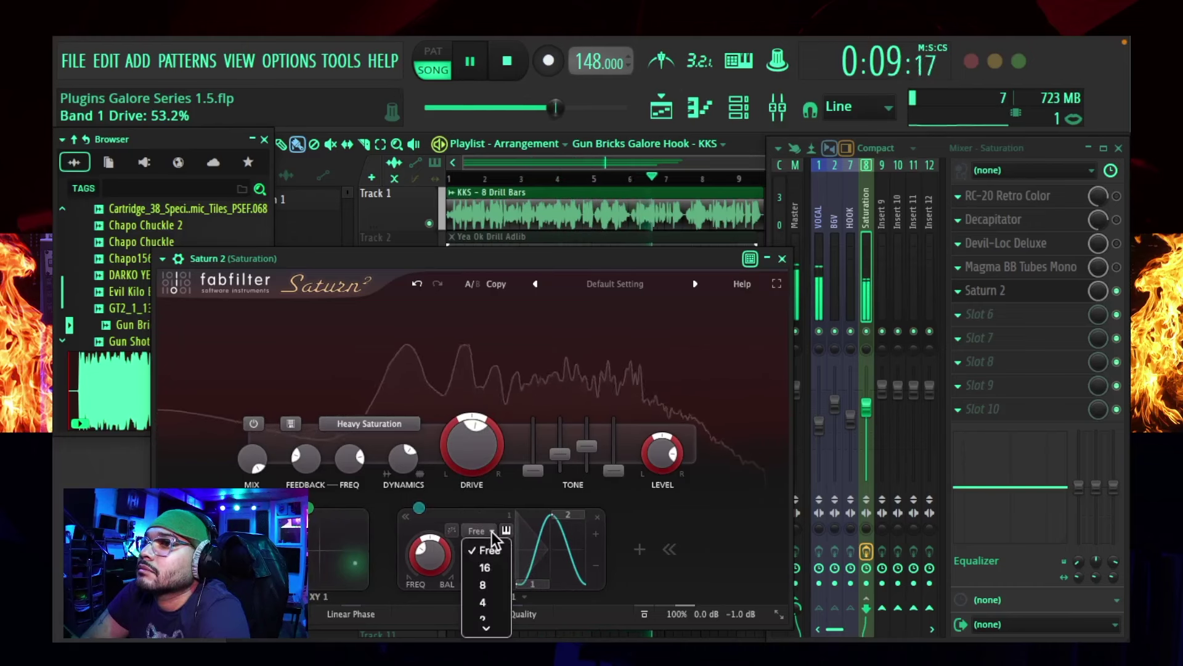
left_click(487, 576)
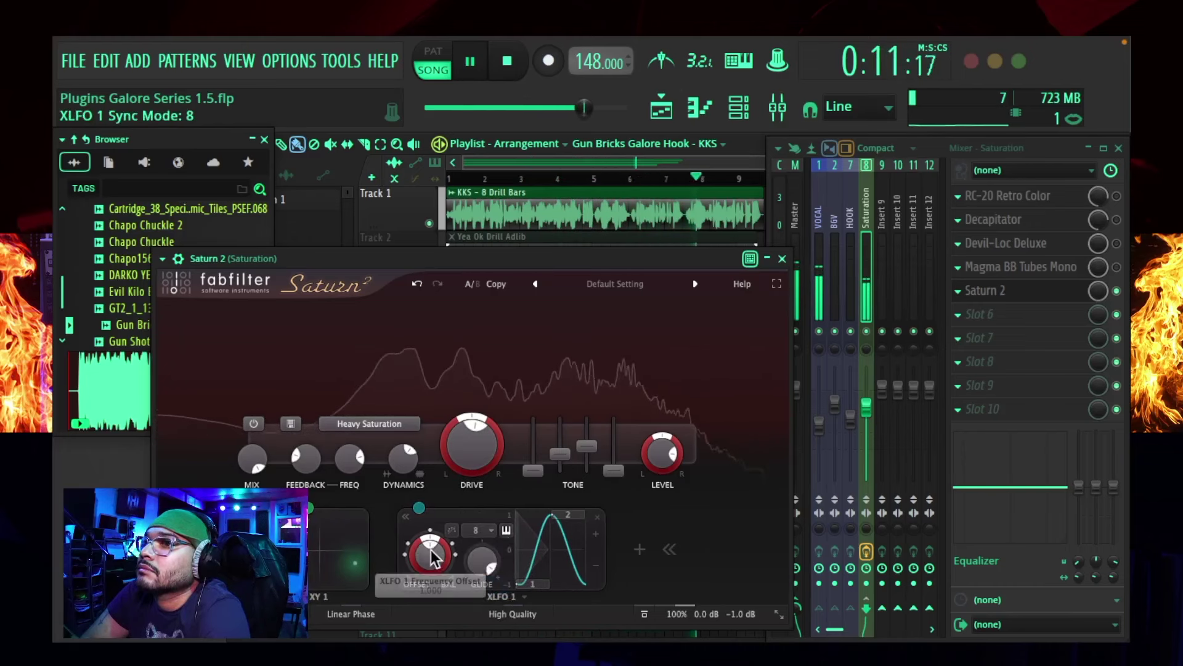
left_click_drag(430, 543, 432, 545)
Move the XY controller's vertical value to -0.135 and collapse the modulation source display.
left_click_drag(348, 560, 310, 570)
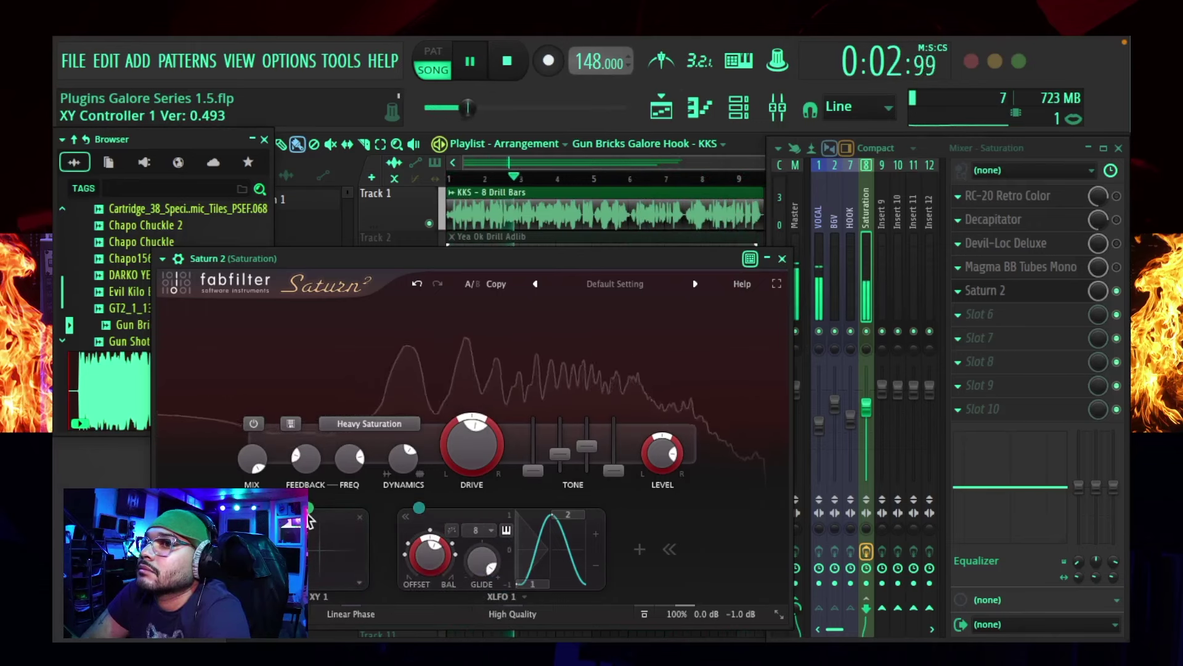
left_click_drag(309, 530, 314, 558)
left_click(639, 548)
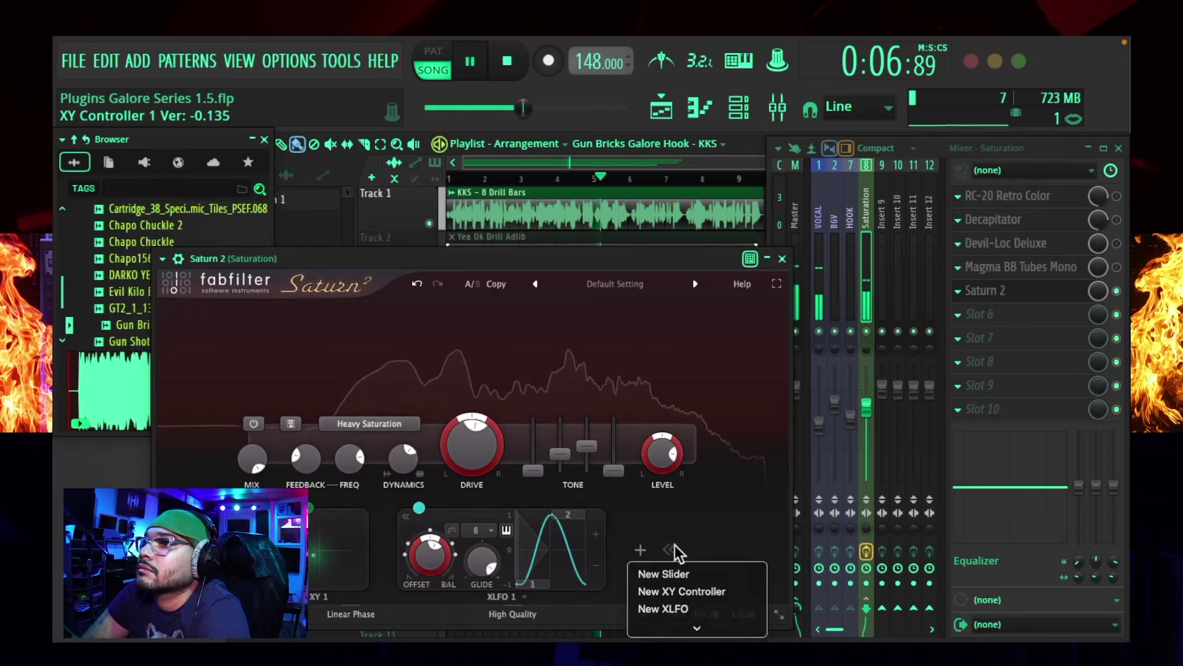
left_click(671, 550)
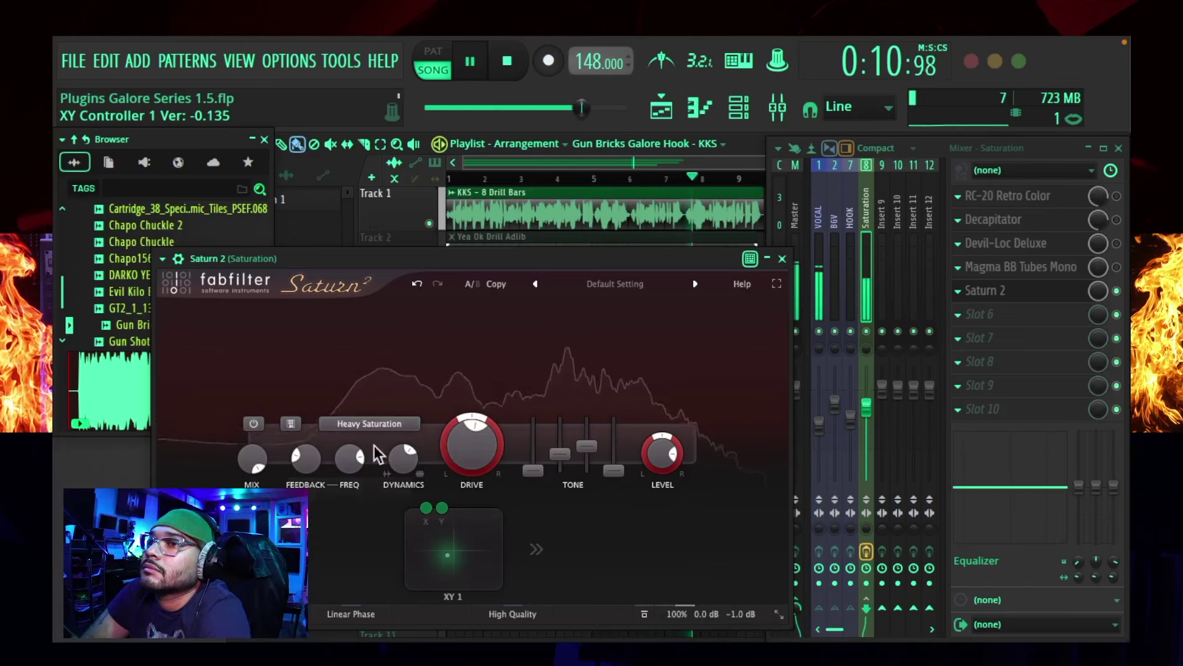
Set band 1's Mix to 84.1%, raise its Bass and Presence tone sliders, and set Treble to +6.95 dB.
left_click_drag(253, 459, 266, 482)
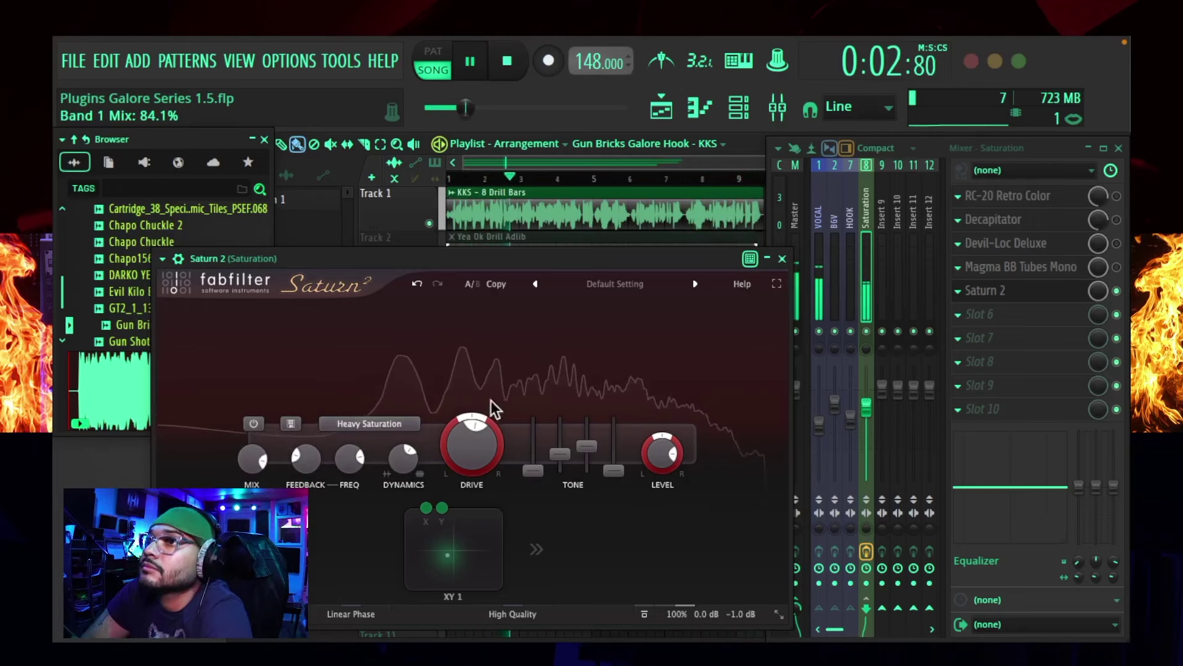
left_click_drag(678, 336, 466, 400)
left_click_drag(585, 446, 559, 447)
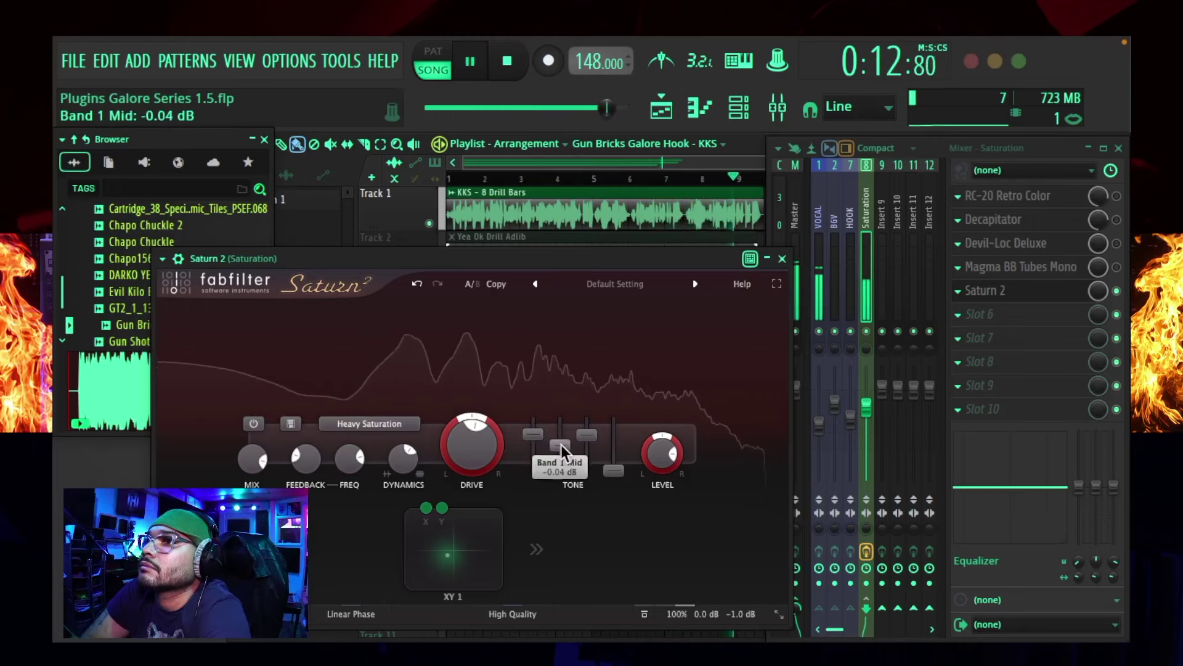
left_click_drag(615, 472, 590, 440)
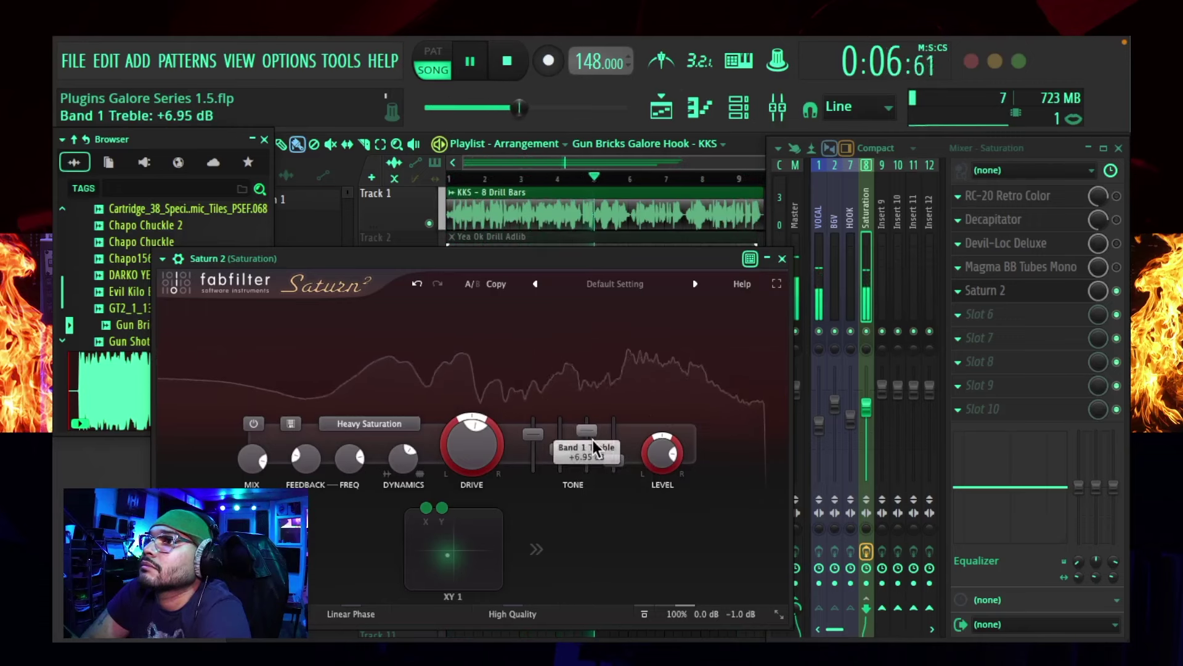
Lower band 1's Mix on Saturn 2, stop playback, and close the plugin window.
left_click_drag(654, 476, 656, 478)
left_click_drag(252, 465, 253, 467)
key("space")
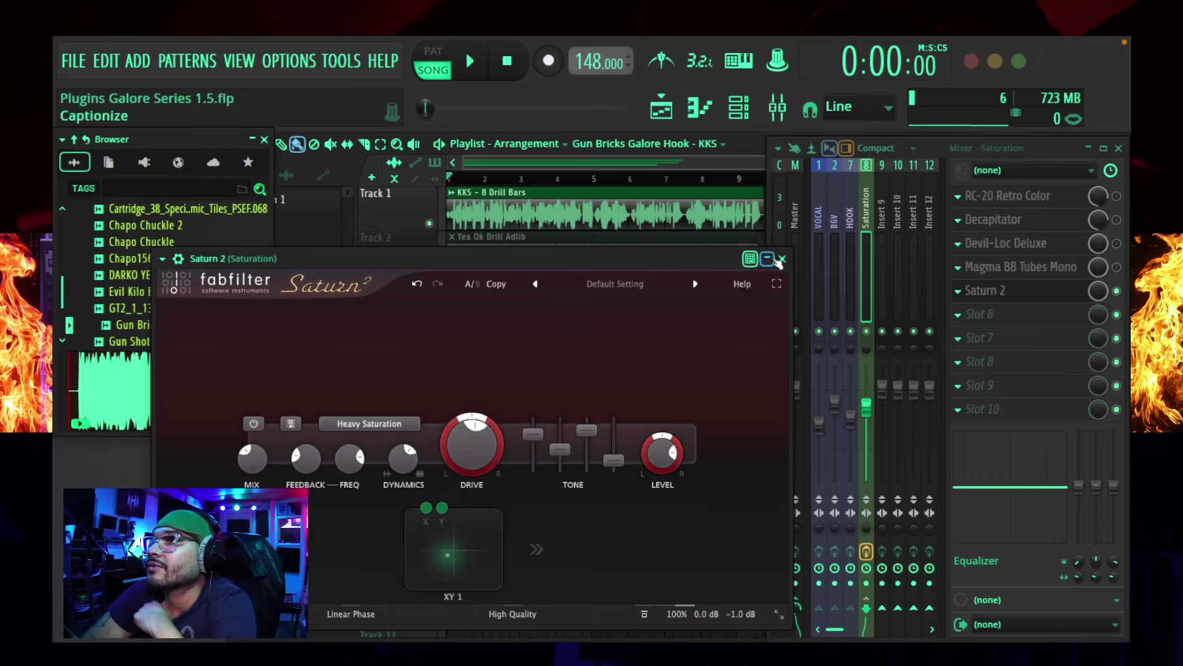
left_click(782, 259)
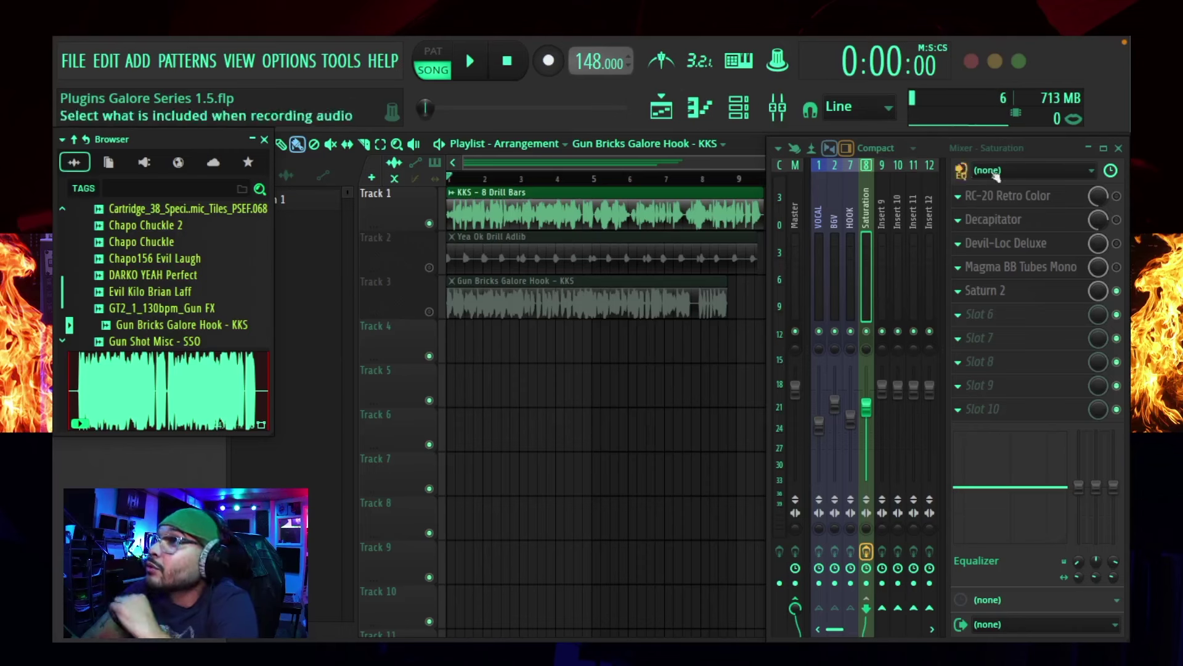
Unmute the Yea Ok Drill Adlib on Track 2 and mute the KKS - 8 Drill Bars on Track 1.
left_click(429, 267)
left_click(429, 224)
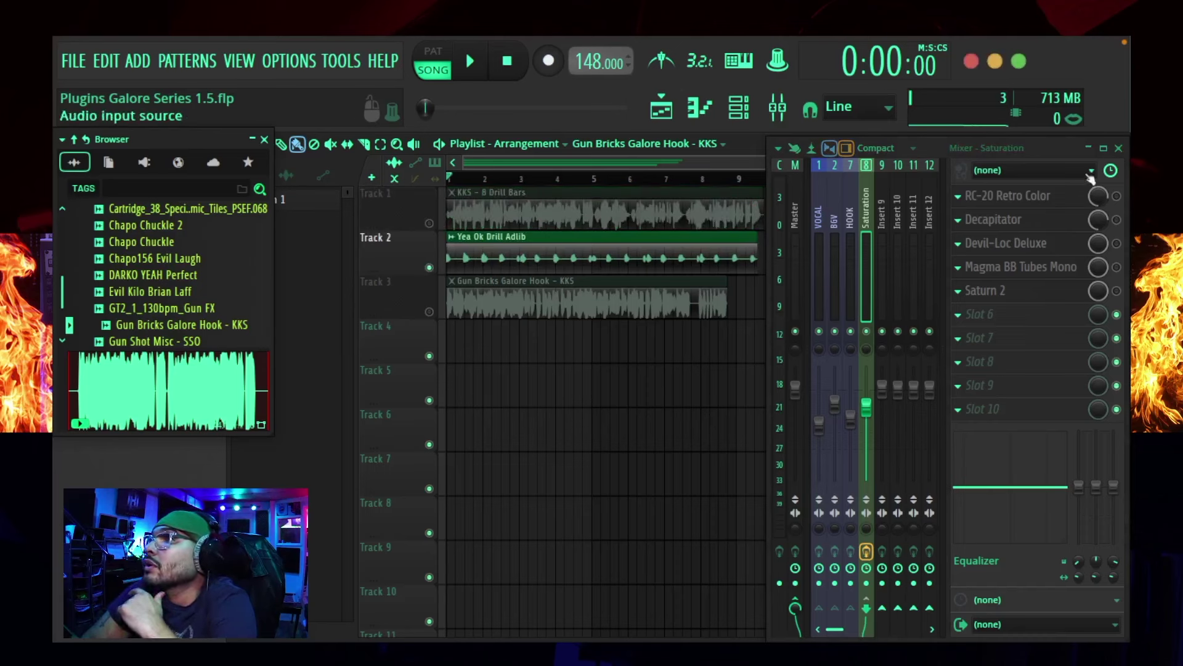
Select the Saturation insert, enable RC-20 Retro Color, play the Yea Ok Drill Adlib through it, and close the plugin window after auditioning.
left_click(836, 220)
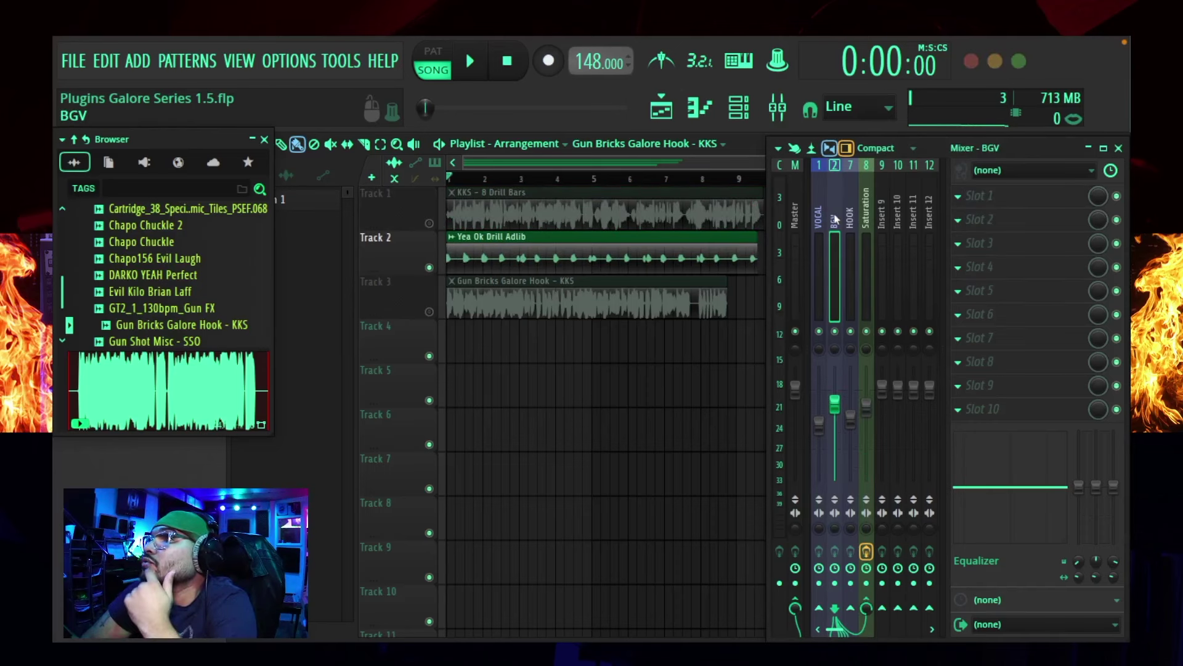
left_click(866, 216)
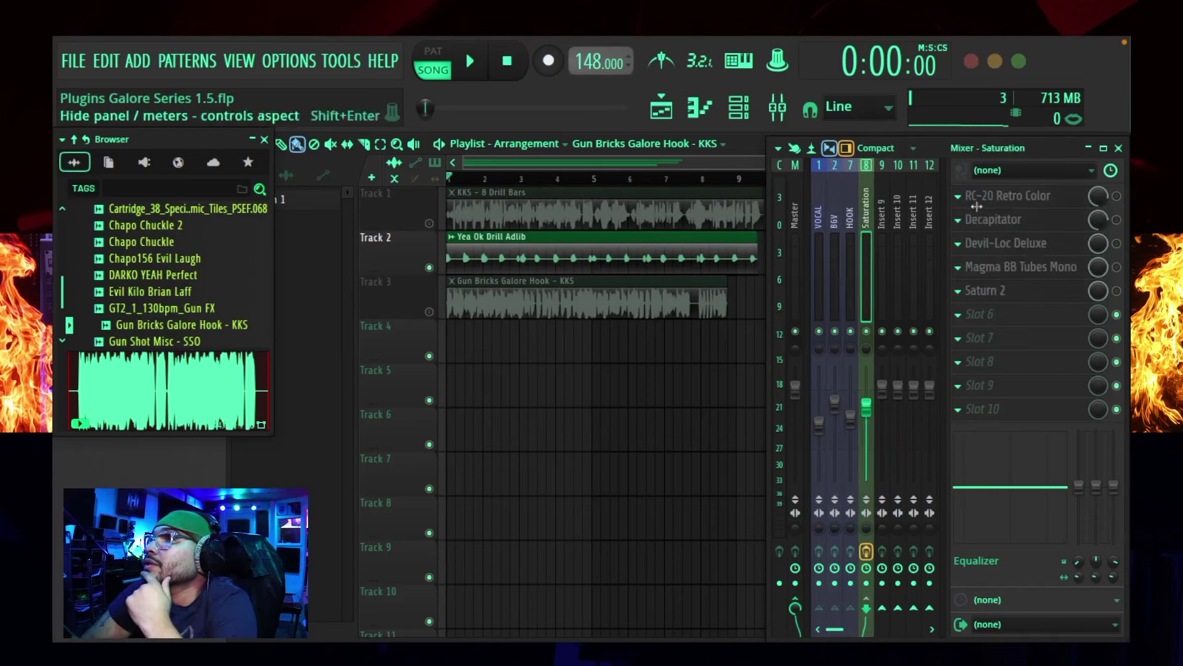
left_click(1117, 197)
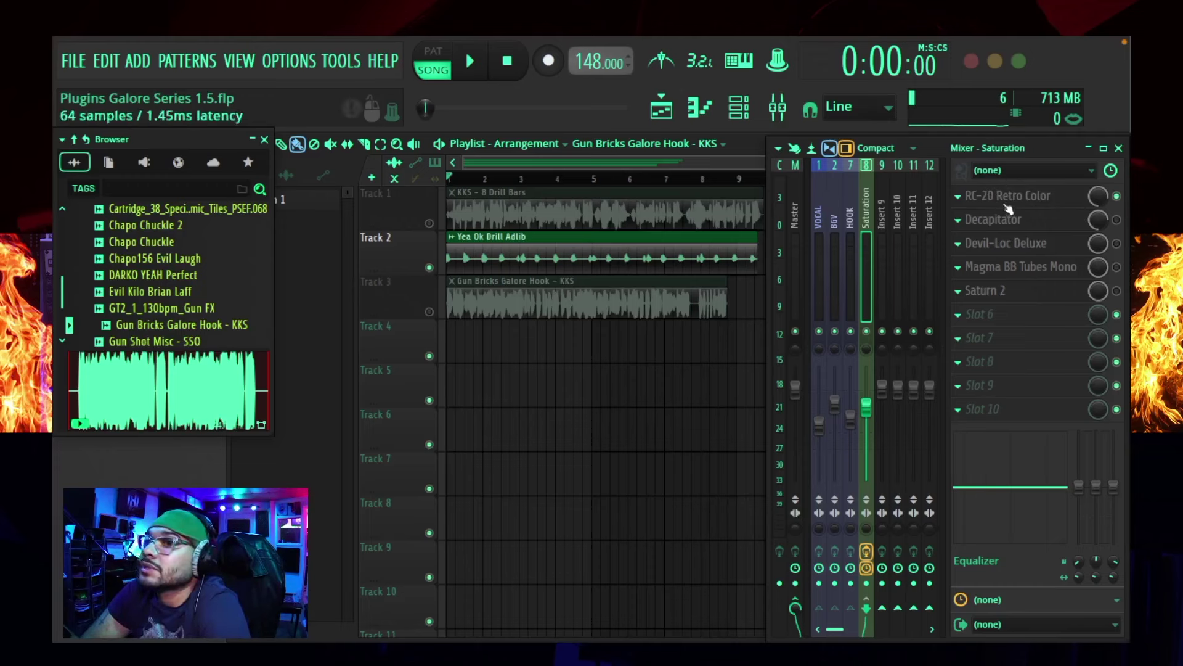
key("space")
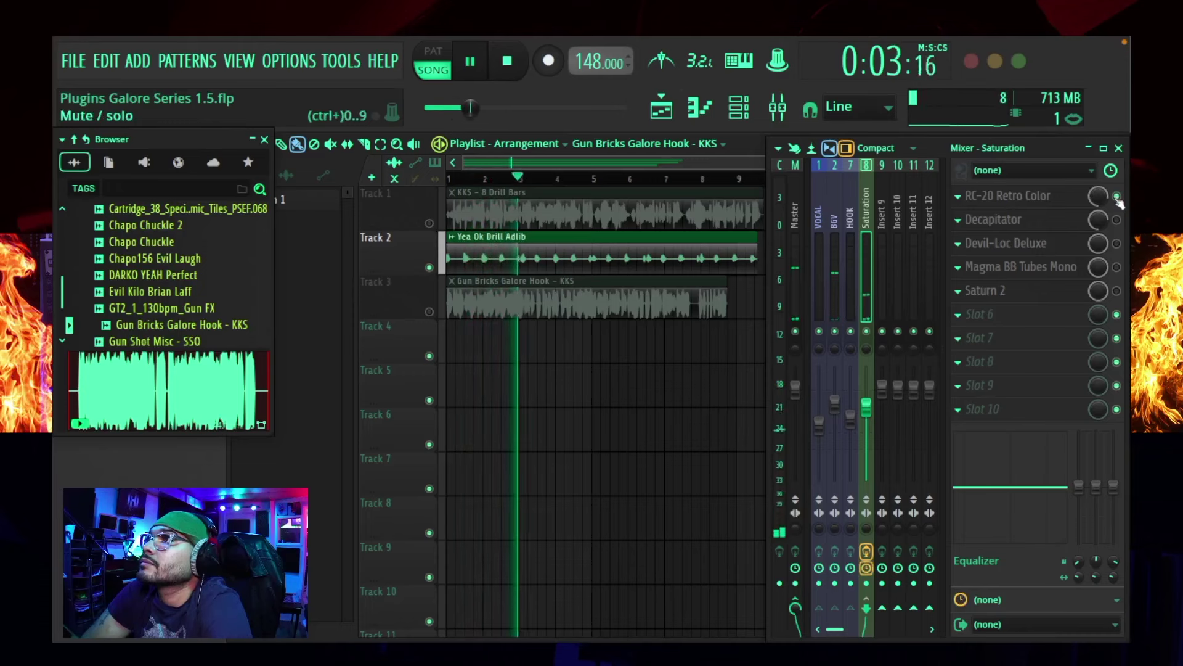
scroll(1098, 196, "up", 2)
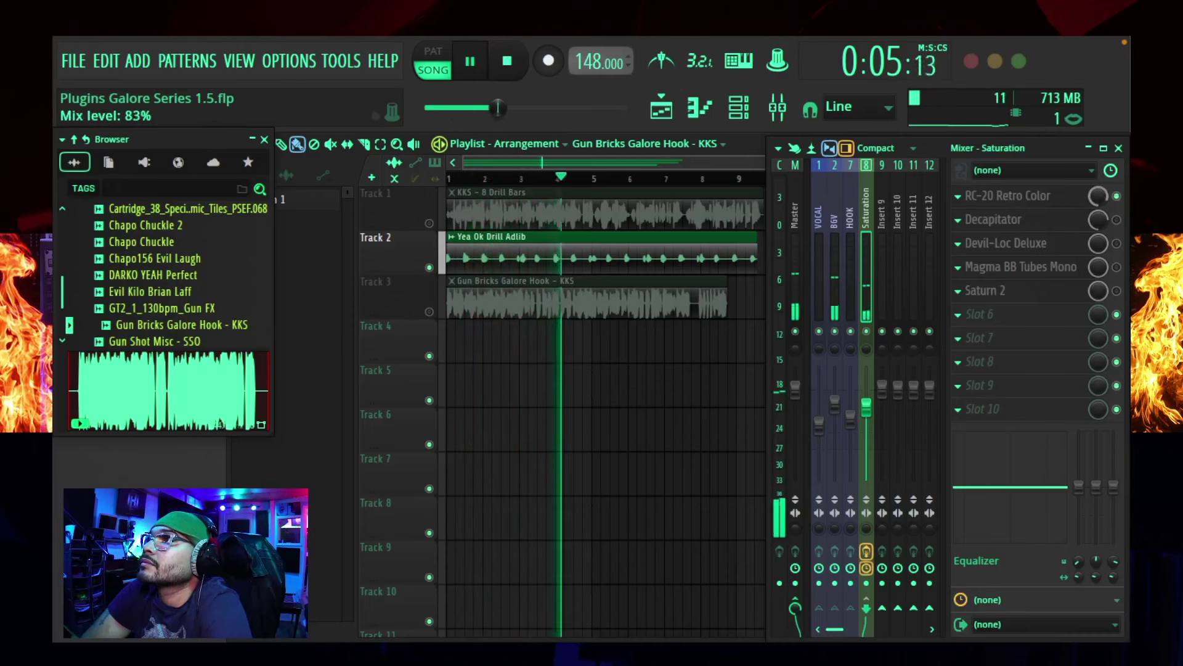
left_click(1064, 199)
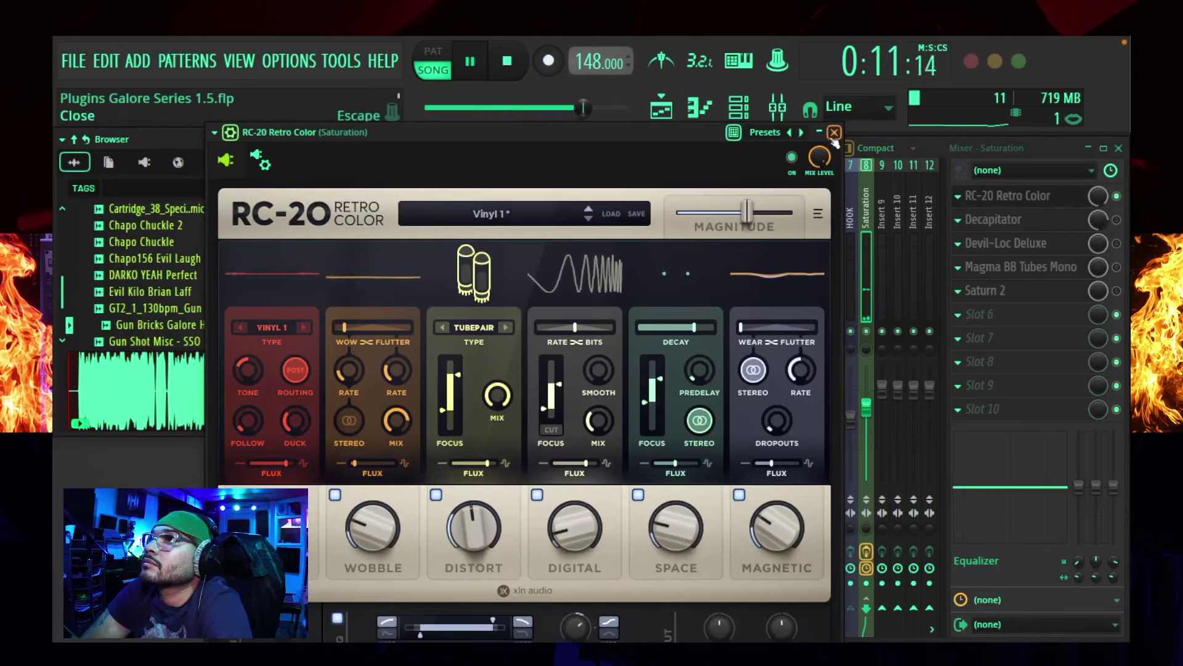
key("space")
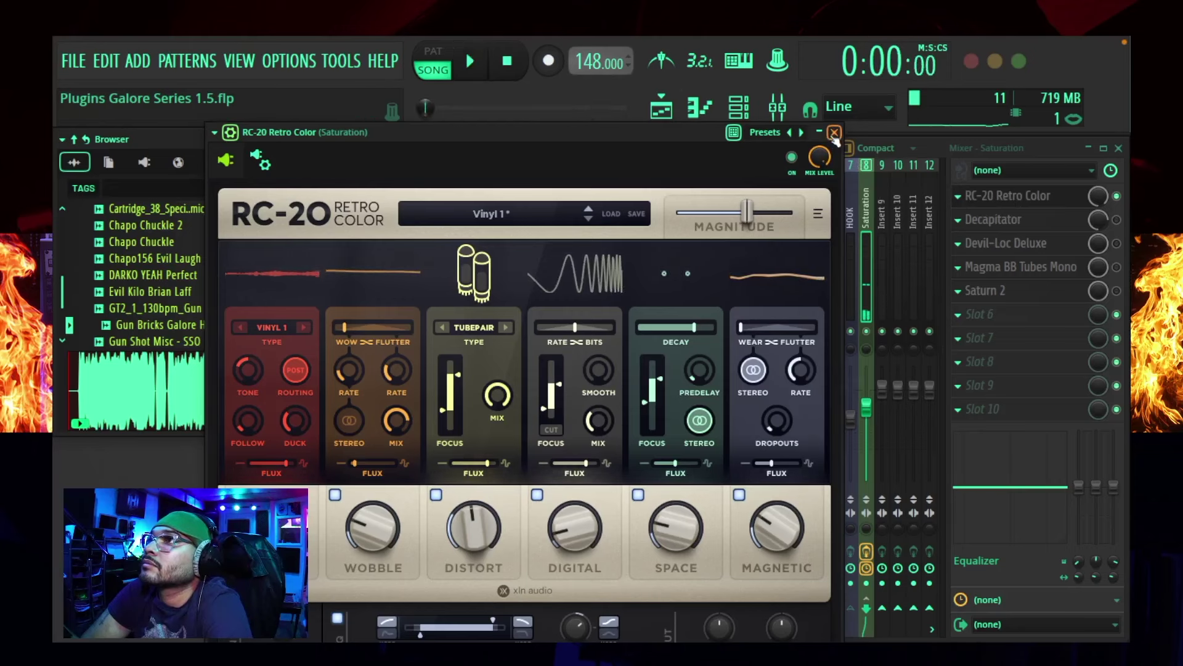
left_click(834, 133)
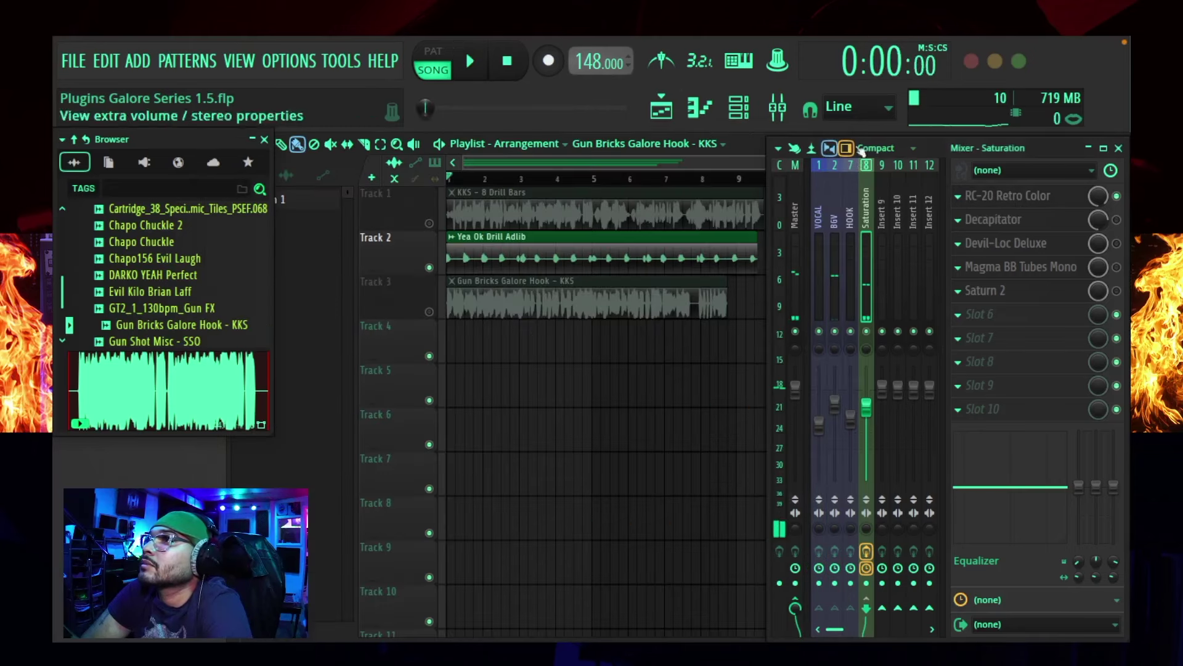
Enable Decapitator and compare the adlib with it on and off during playback, then stop and close the plugin window.
left_click(1116, 220)
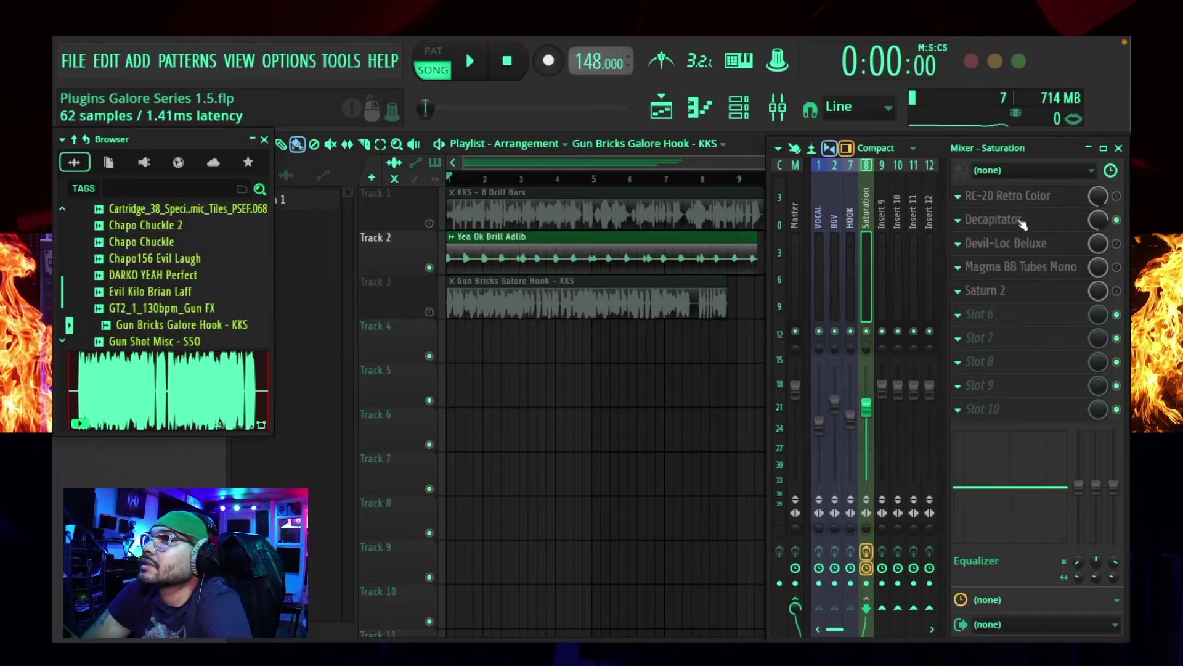
left_click(1011, 221)
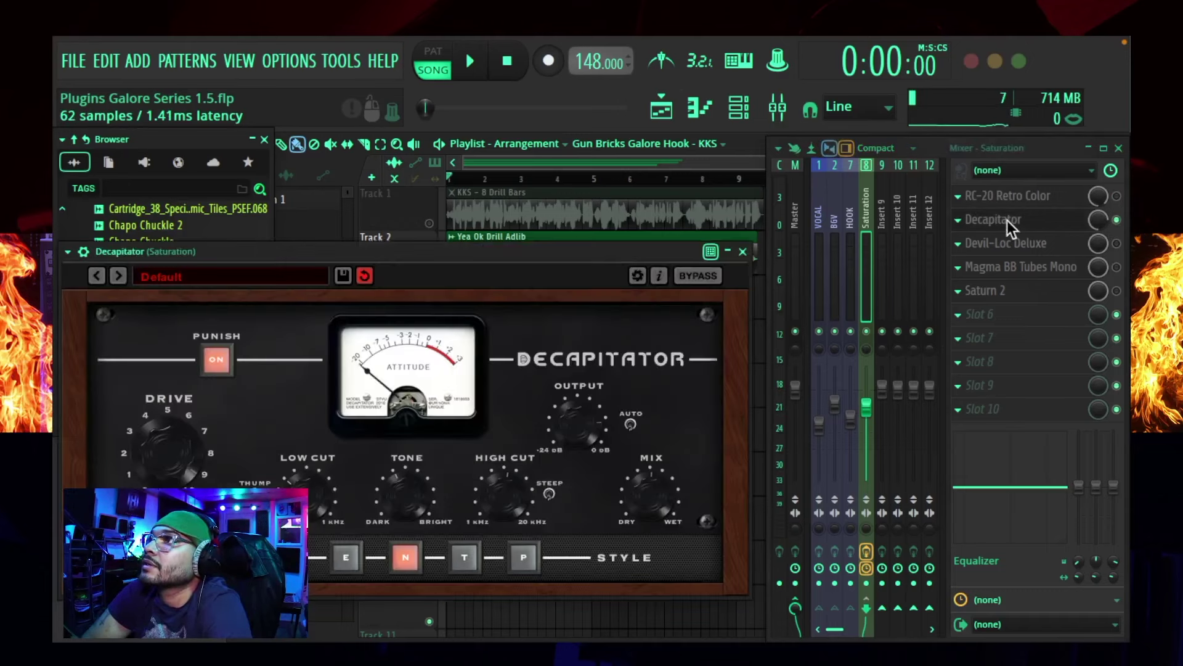
key("space")
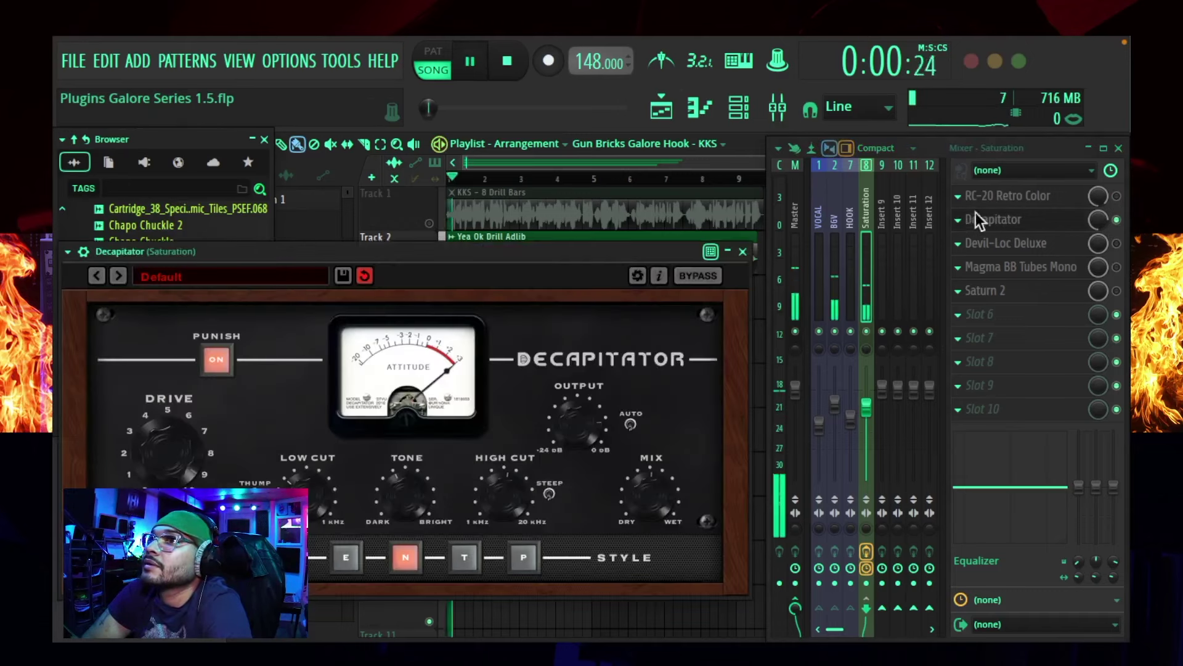
left_click(1117, 220)
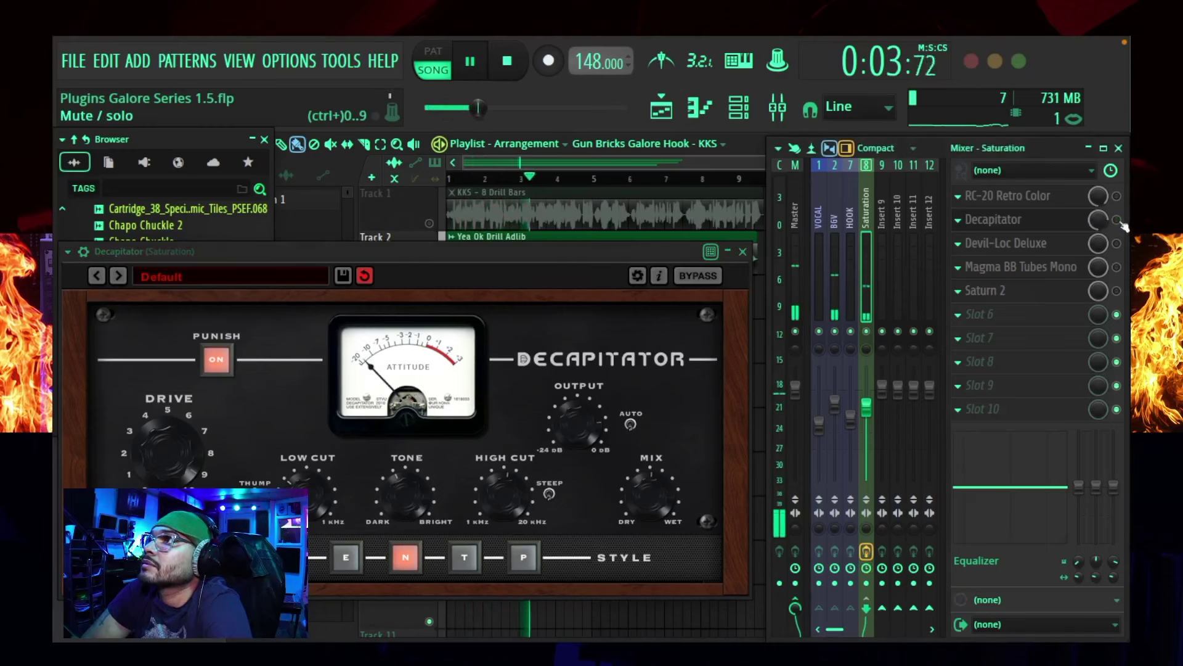
left_click(1117, 220)
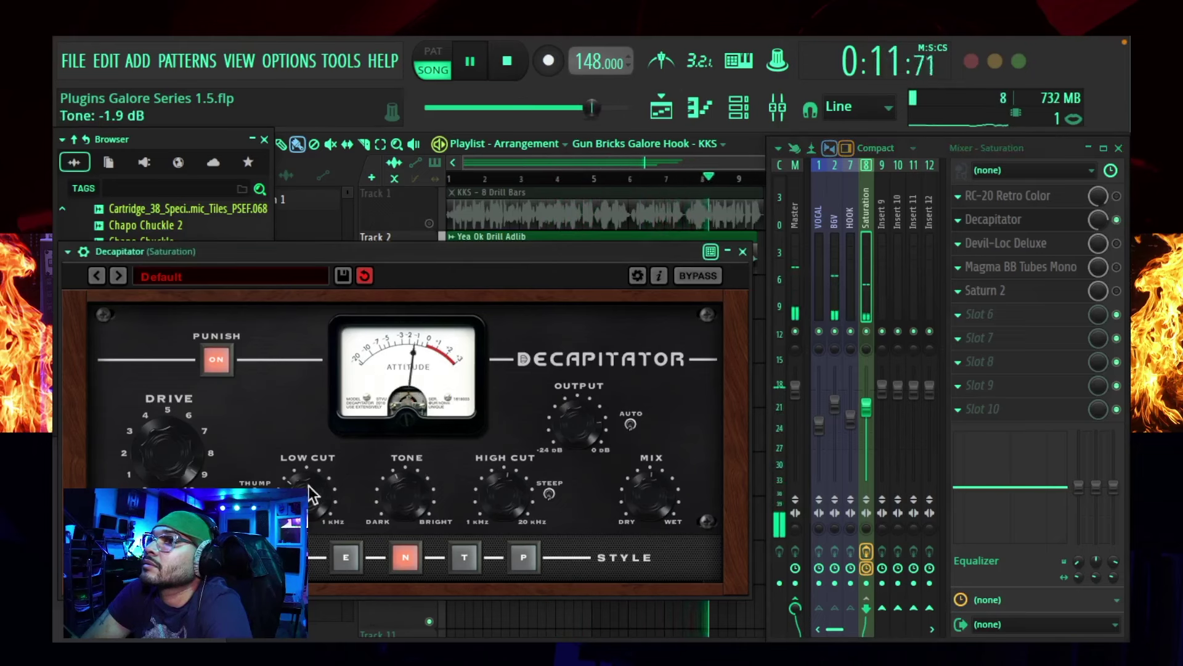
key("space")
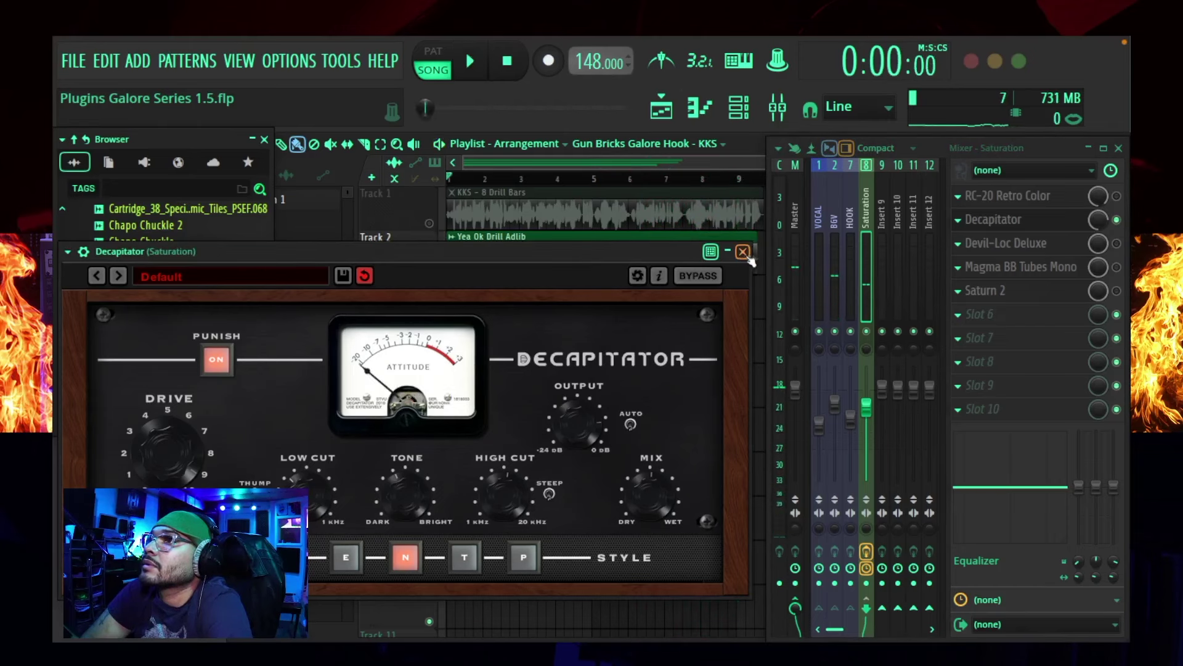
left_click(743, 251)
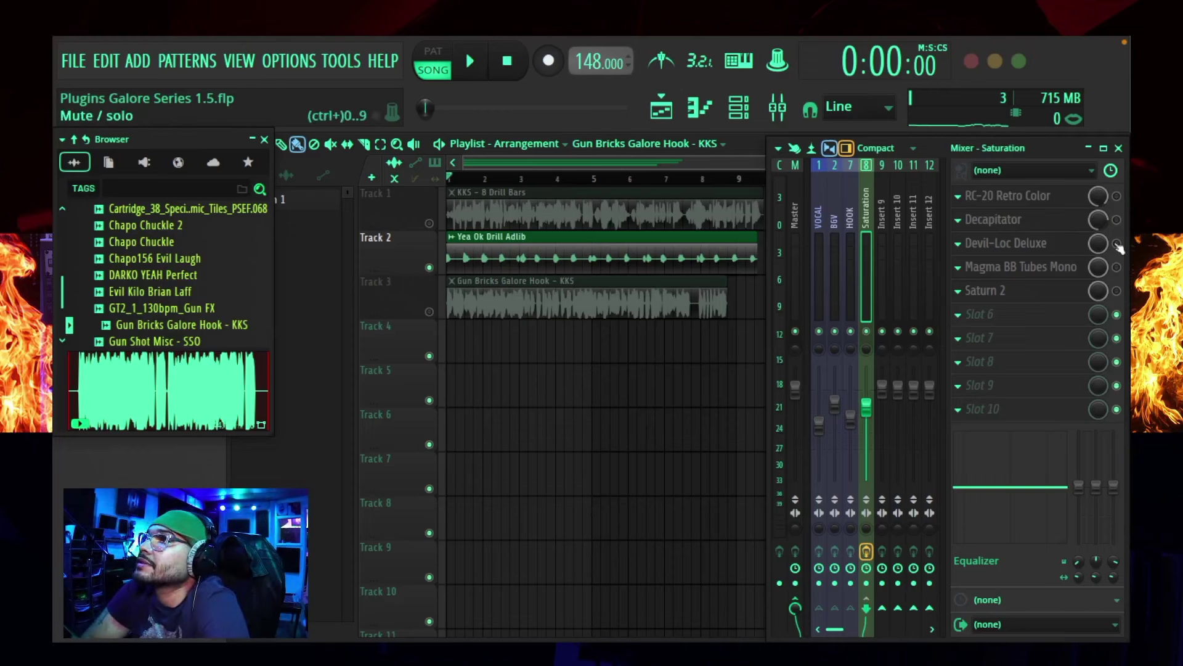
Play the adlib through Devil-Loc Deluxe, compare it enabled and bypassed, then stop playback and close the plugin window.
key("space")
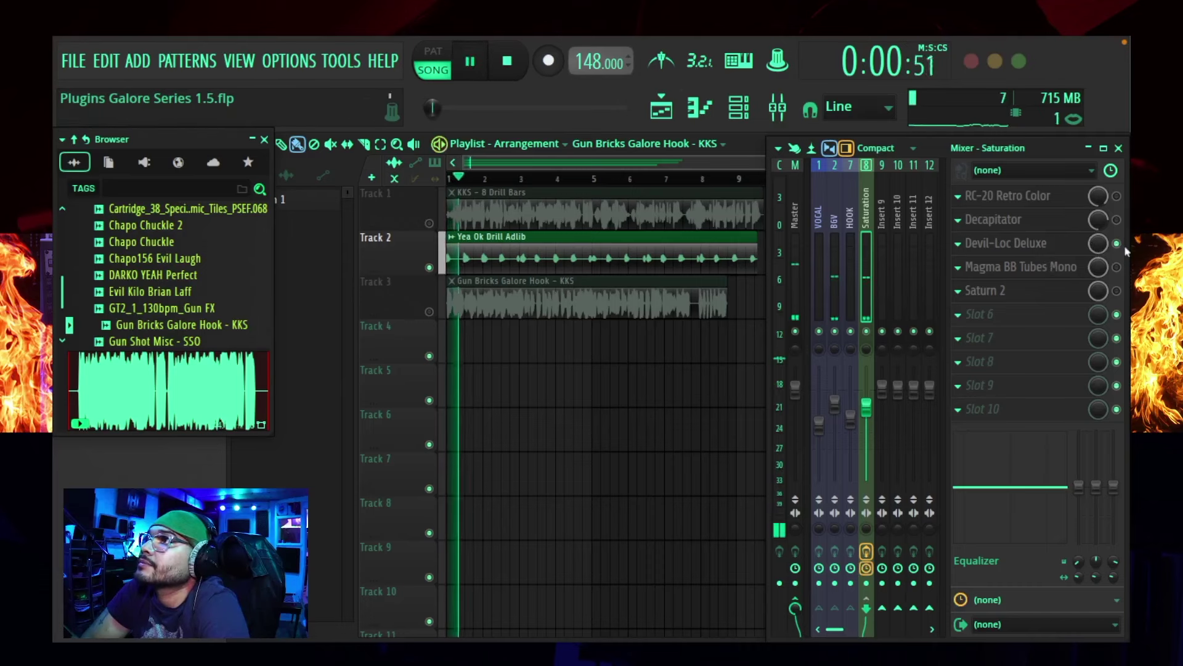
left_click(1053, 247)
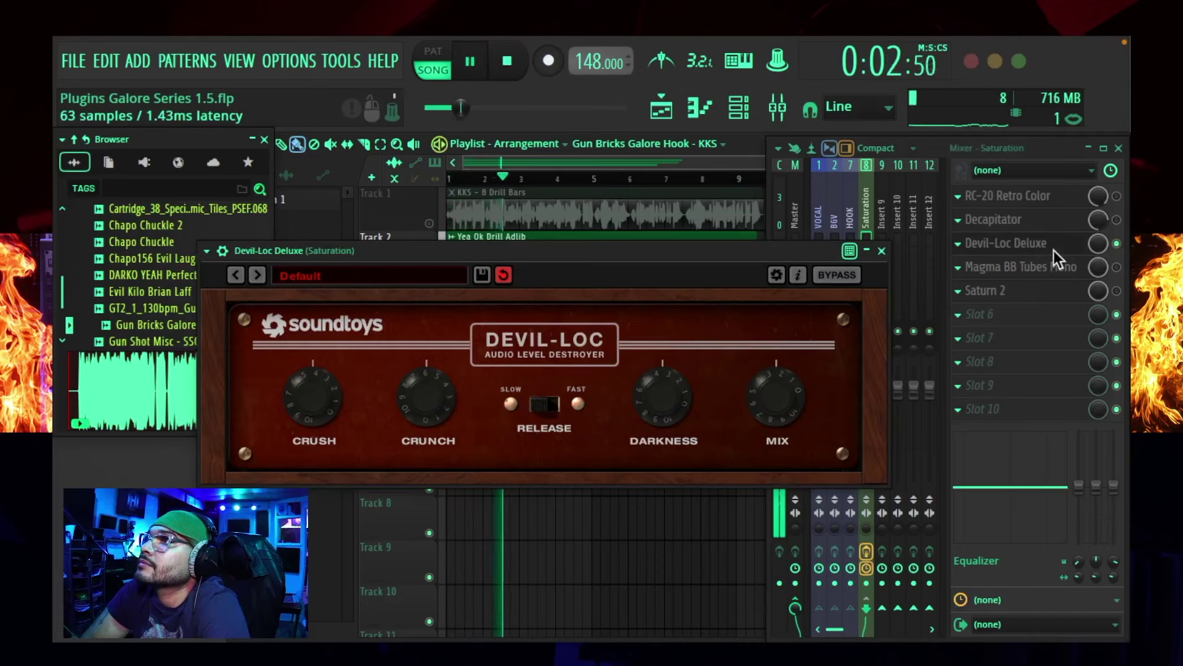
left_click(1117, 247)
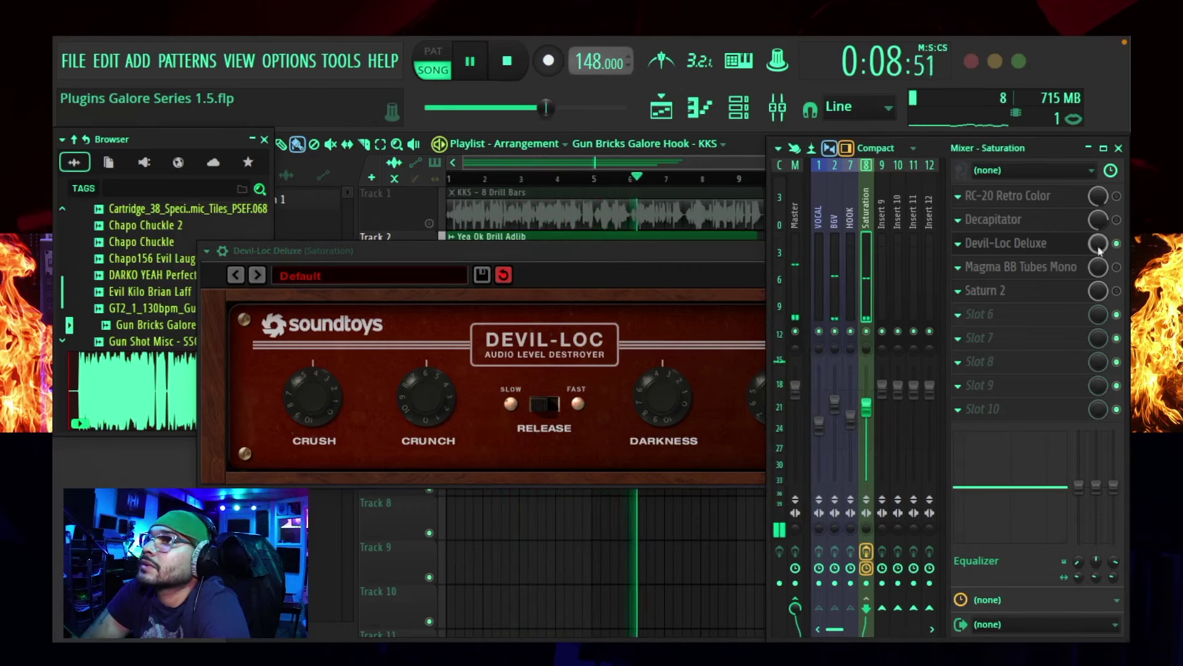
left_click(728, 274)
left_click_drag(715, 263, 720, 339)
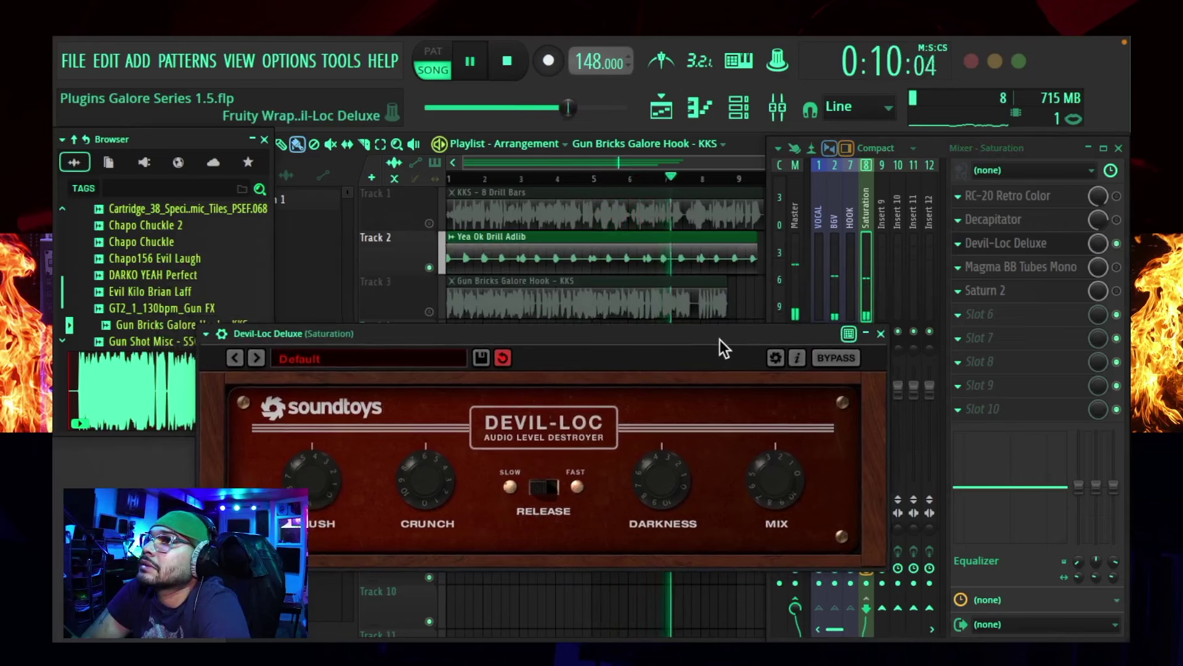
left_click(1117, 244)
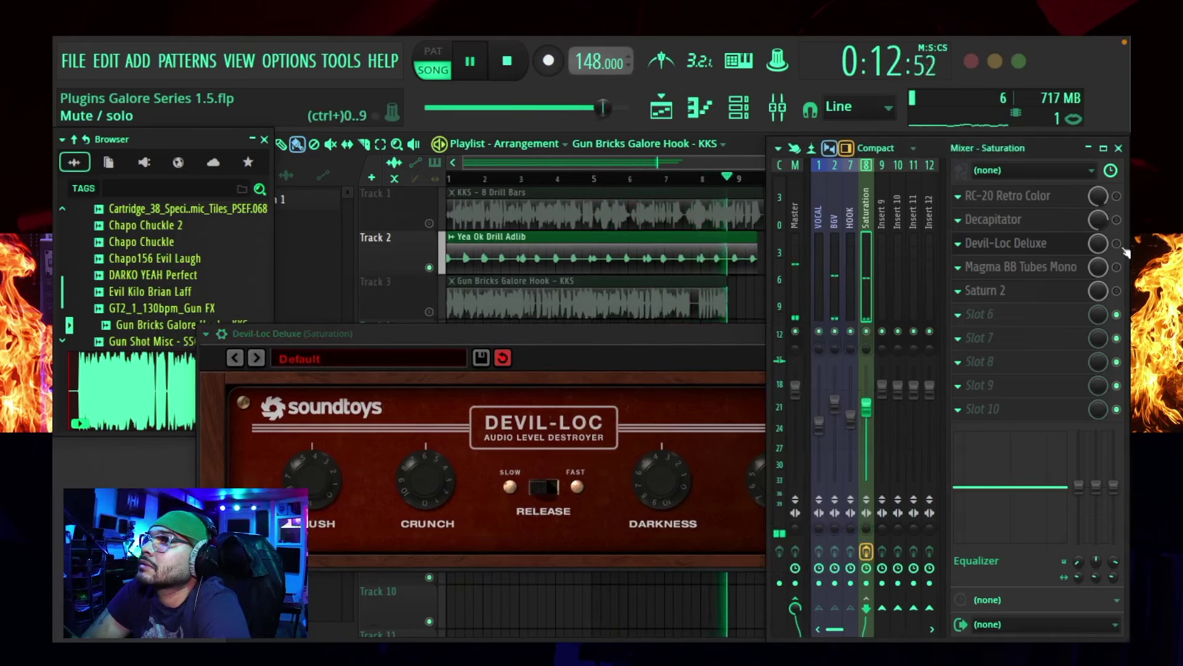
key("space")
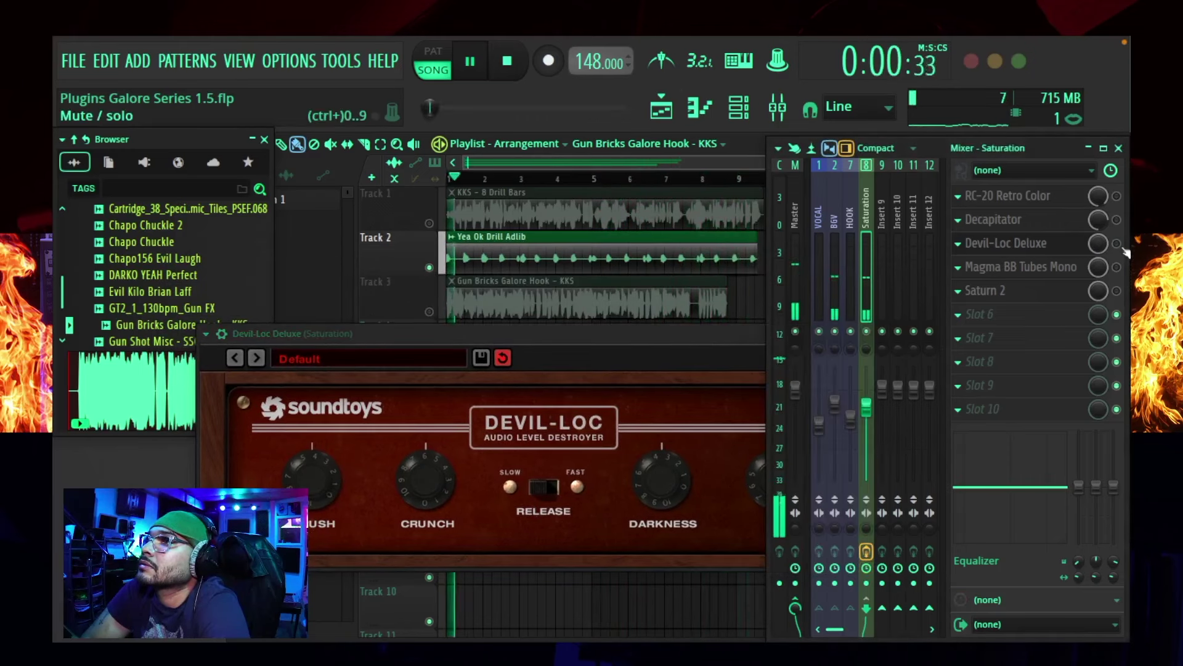
left_click(695, 364)
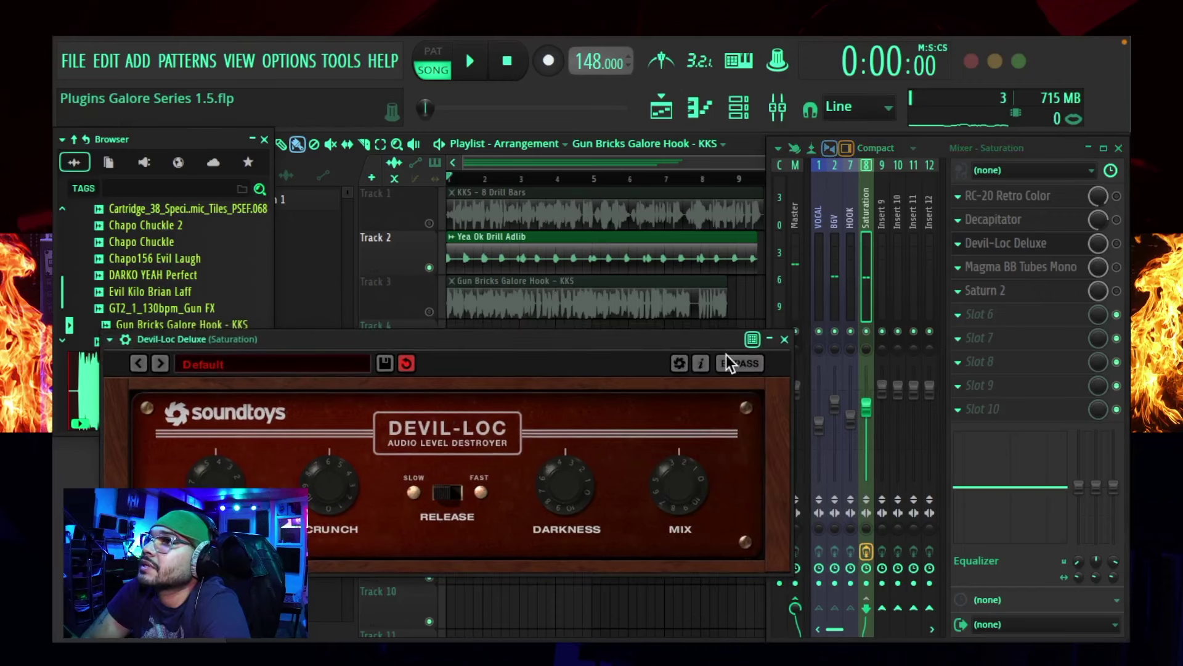
left_click(784, 339)
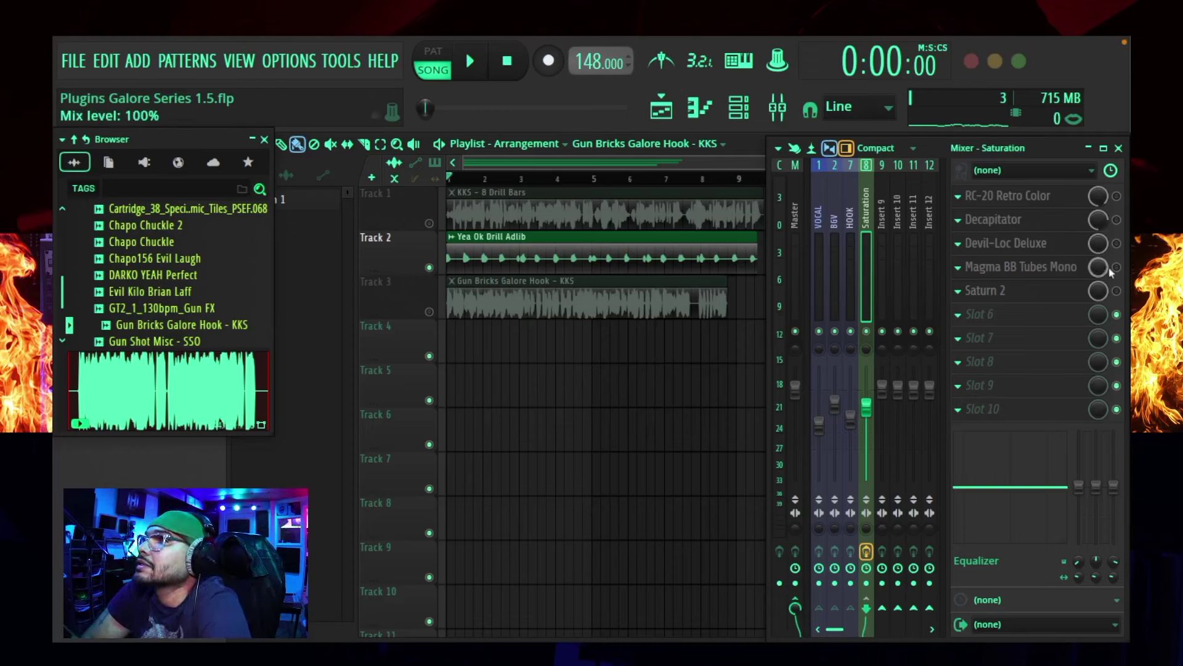
Audition the adlib through Magma BB Tubes Mono, then compare it with Saturn 2 switched on and off.
key("space")
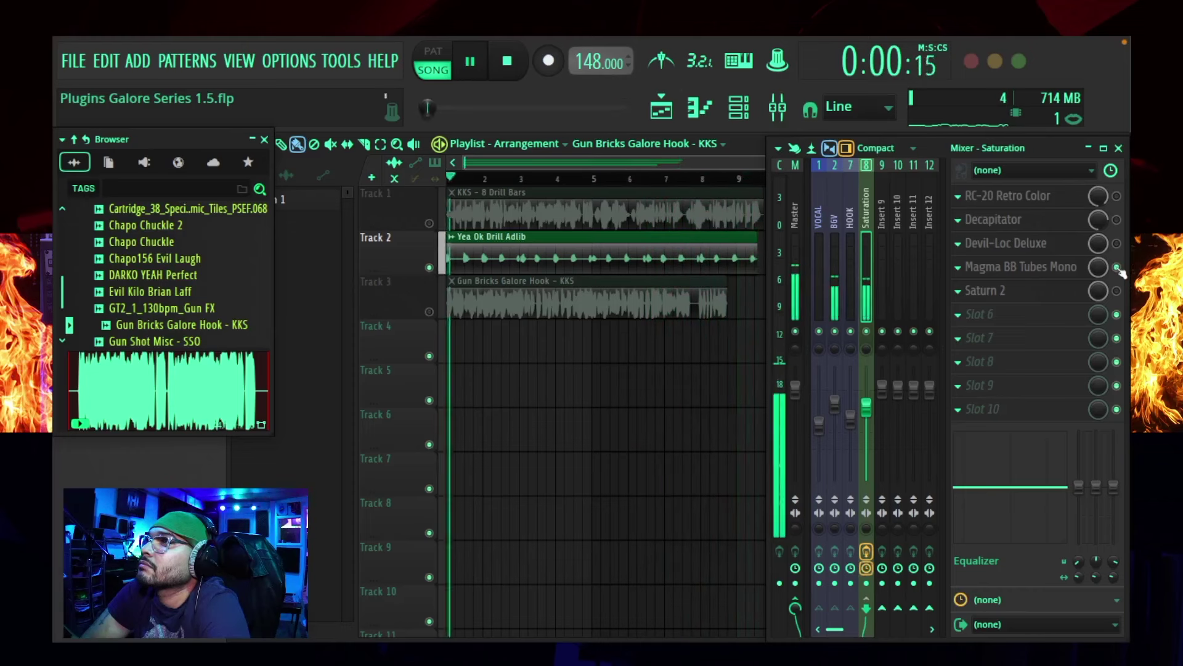
key("space")
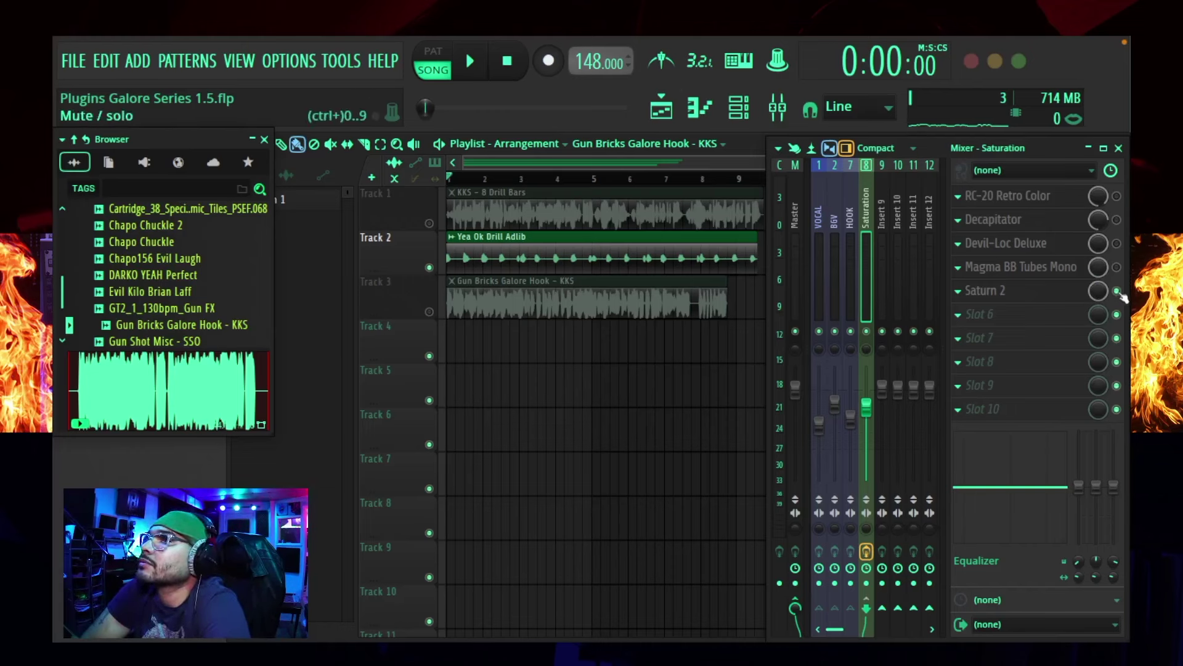
key("space")
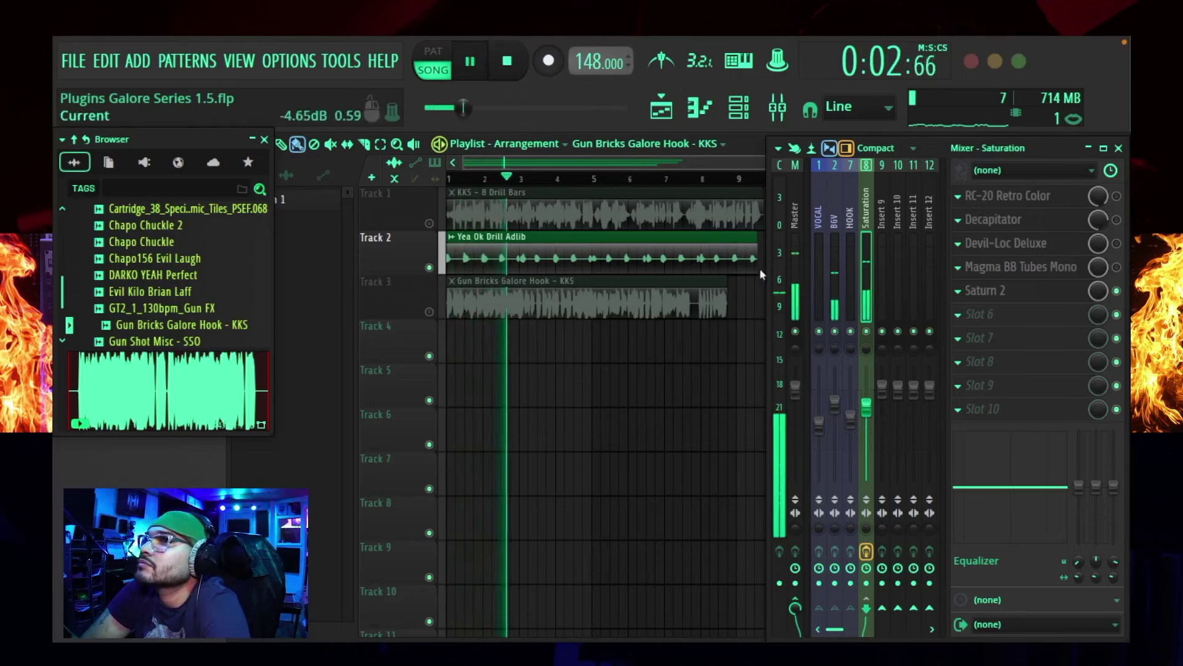
left_click(1014, 293)
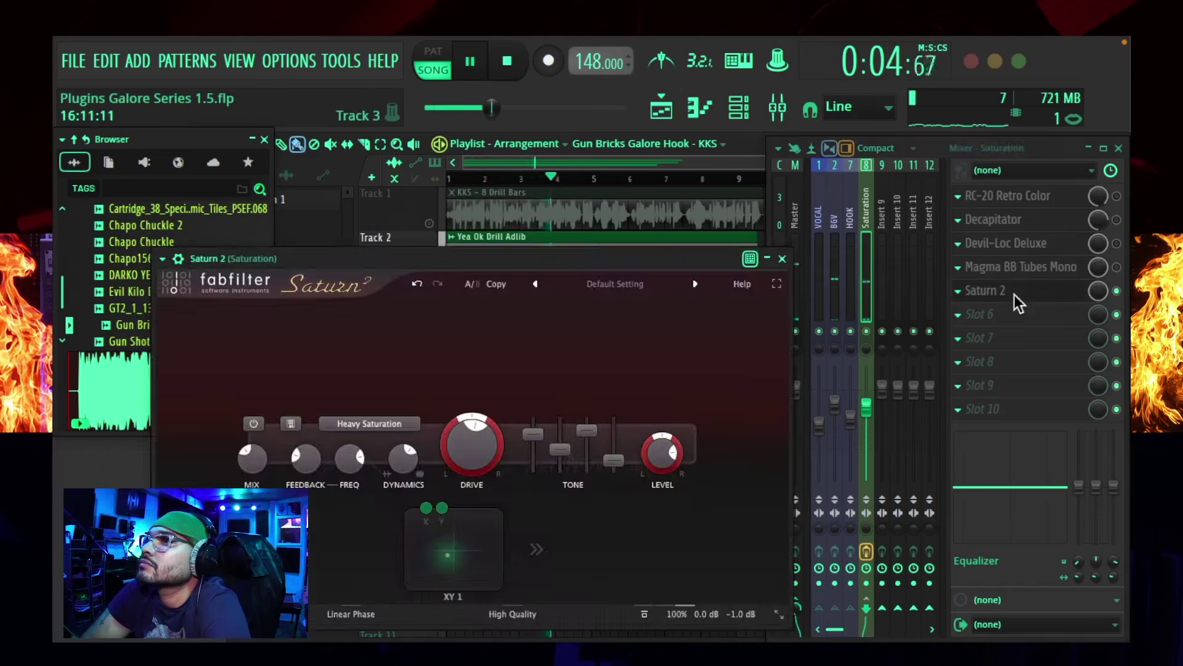
left_click(1117, 291)
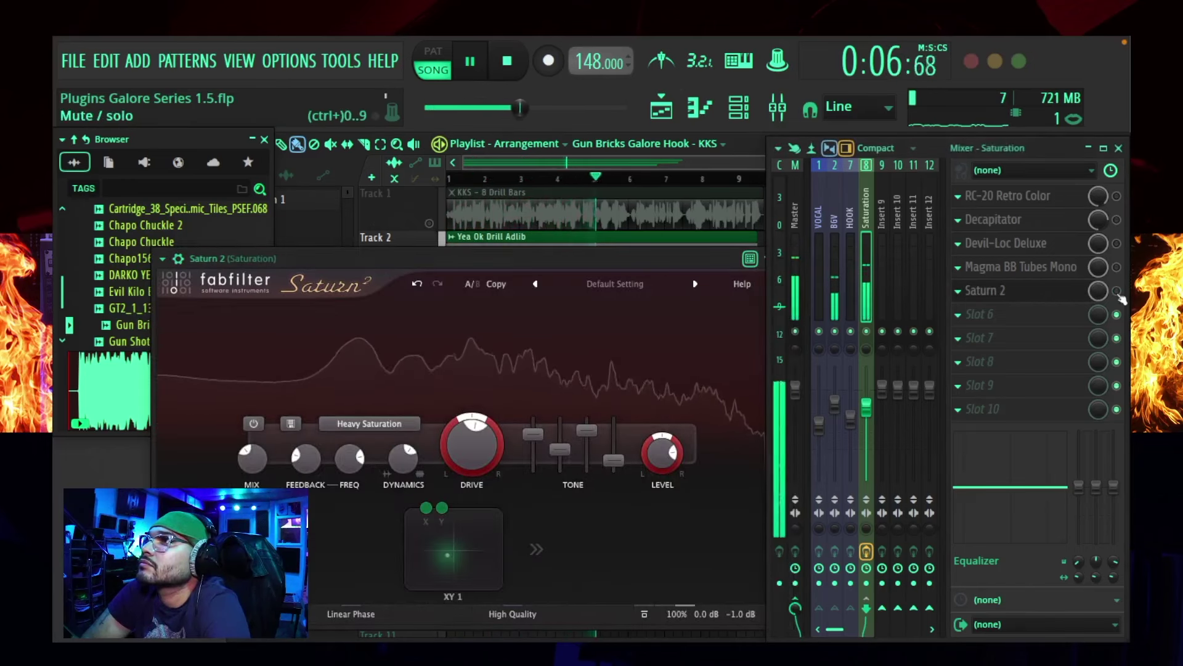
left_click(1116, 291)
Lower band 1's Level, Drive and Bass in Saturn 2, set Treble to +4.39 dB, then stop playback and close the plugin window.
mouse_move(670, 470)
left_click_drag(670, 470, 678, 491)
left_click_drag(478, 442, 462, 488)
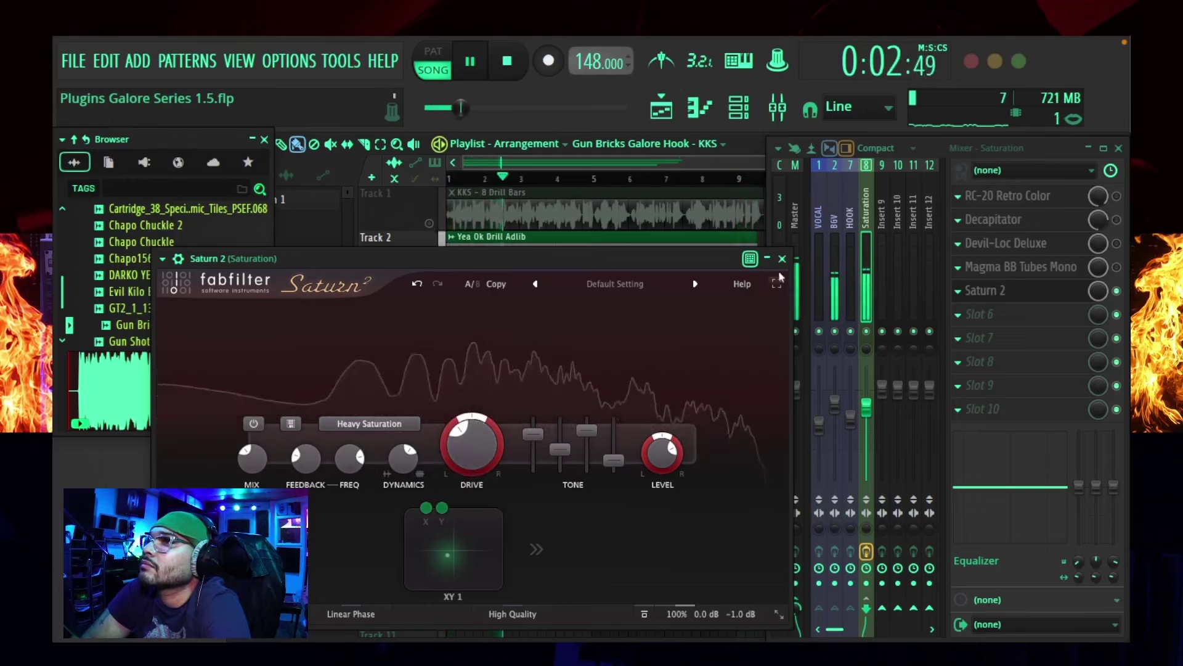
mouse_move(538, 440)
left_click_drag(538, 440, 584, 449)
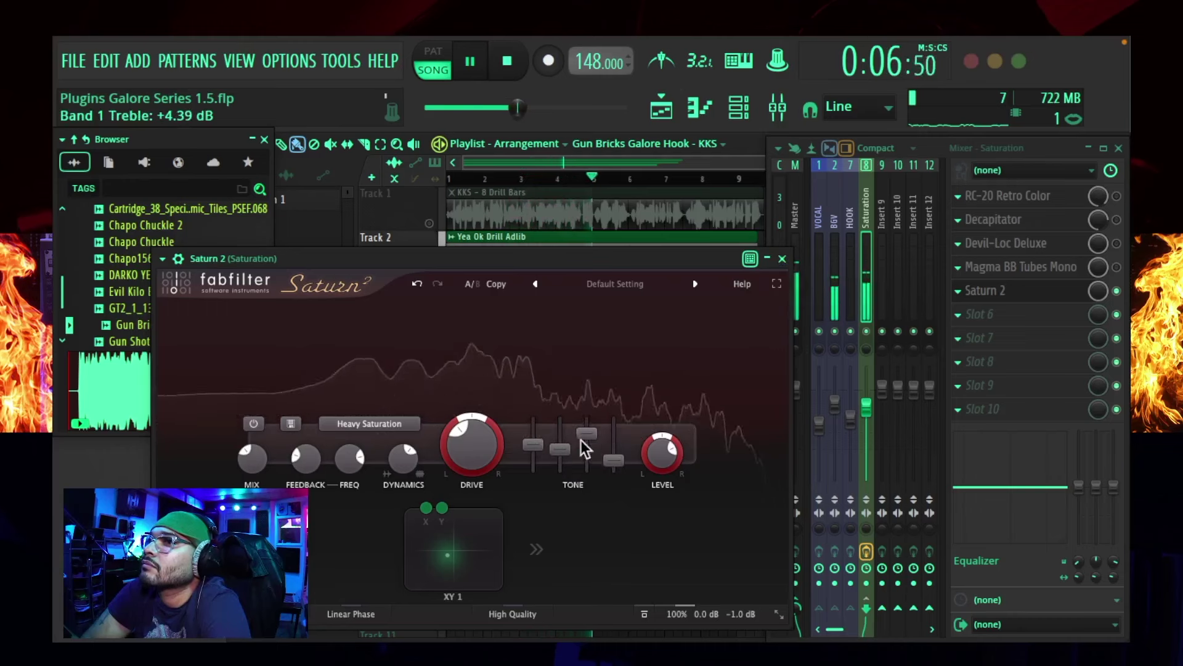
key("space")
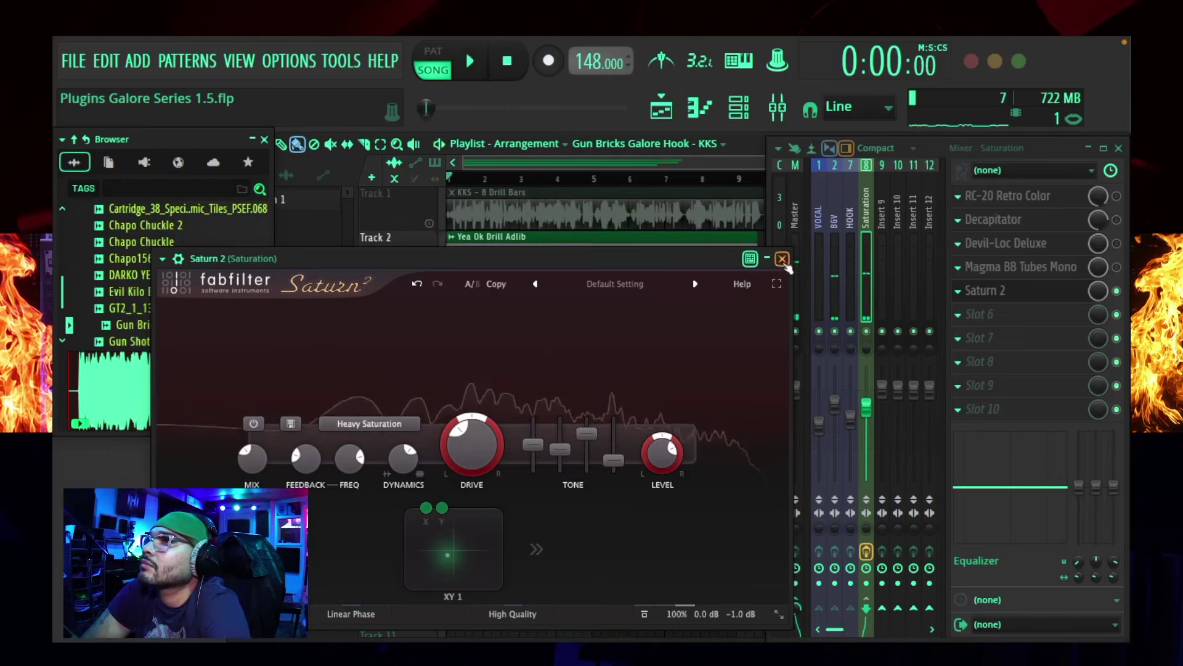
left_click(783, 259)
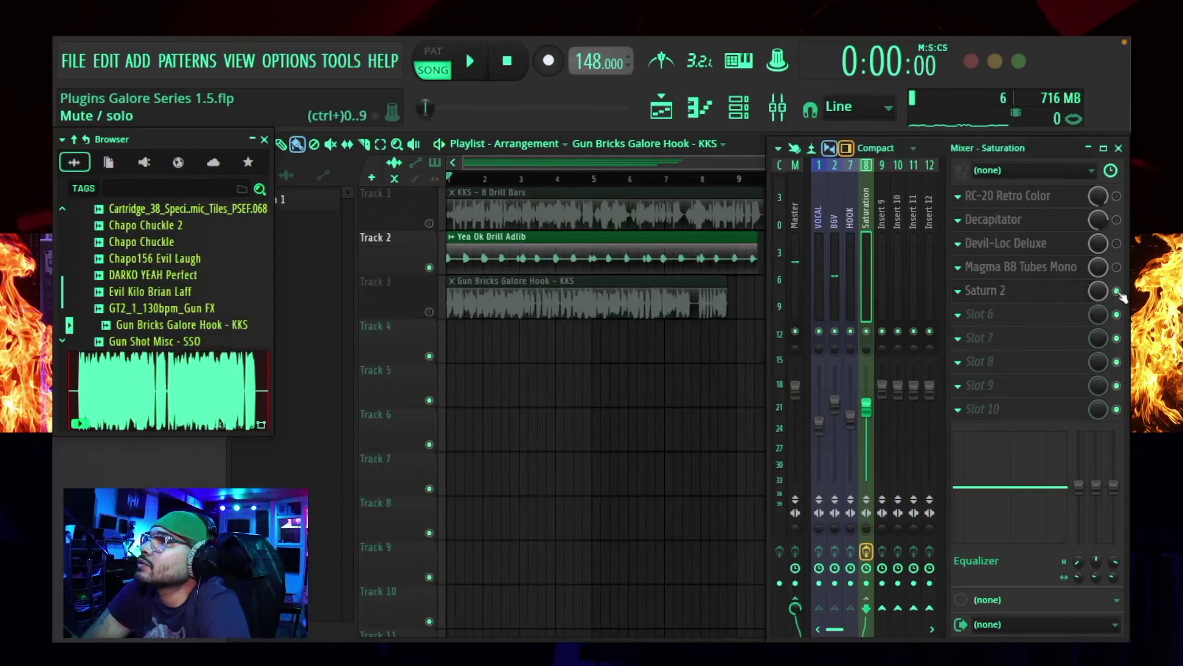
Mute the Yea Ok Drill Adlib on Track 2 and unmute the Gun Bricks Galore Hook on Track 3.
left_click(430, 269)
left_click(431, 312)
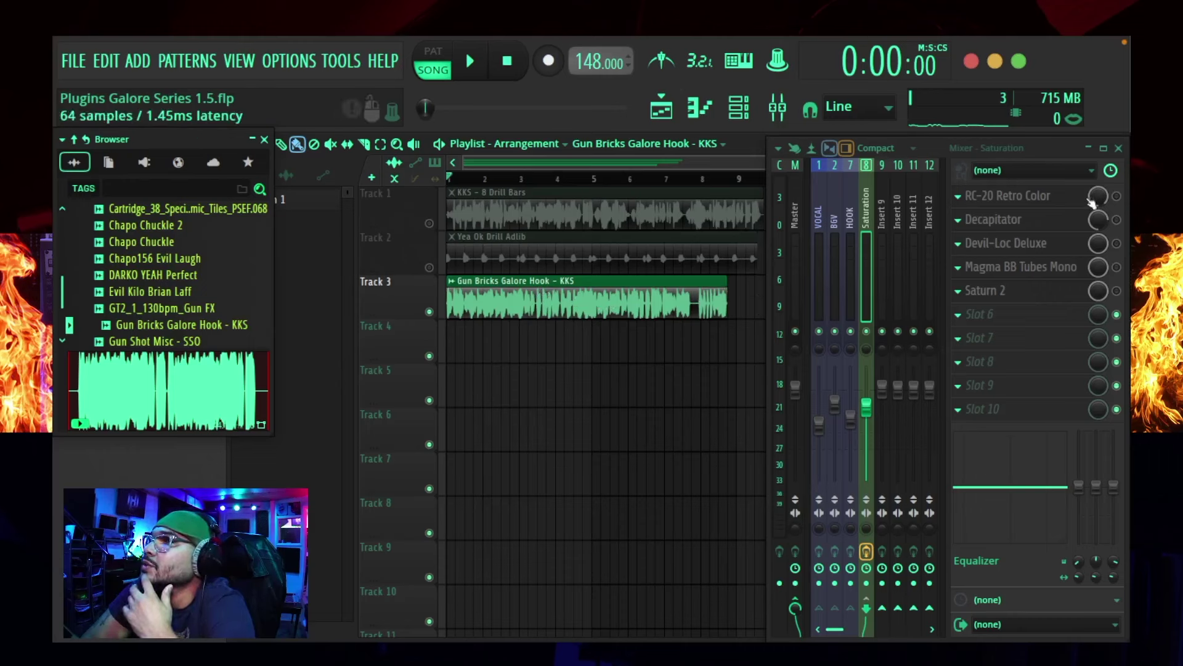
Play the hook while comparing RC-20 Retro Color enabled and bypassed, and open its plugin window.
left_click(1117, 196)
key("space")
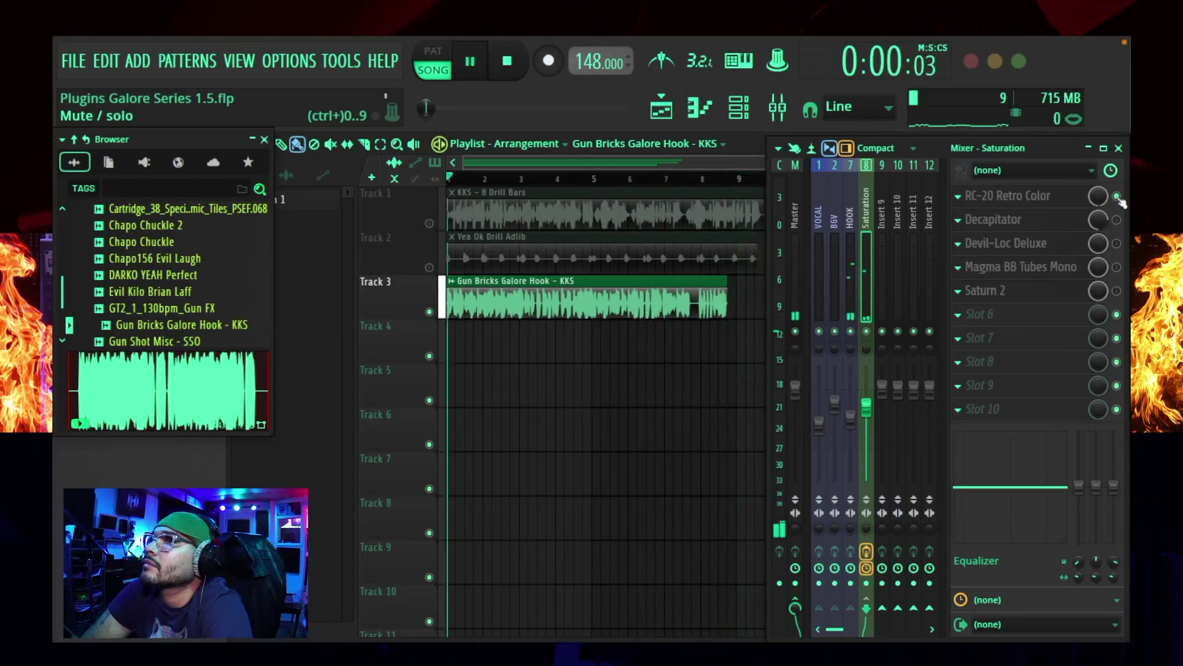
left_click(1117, 196)
left_click(1027, 194)
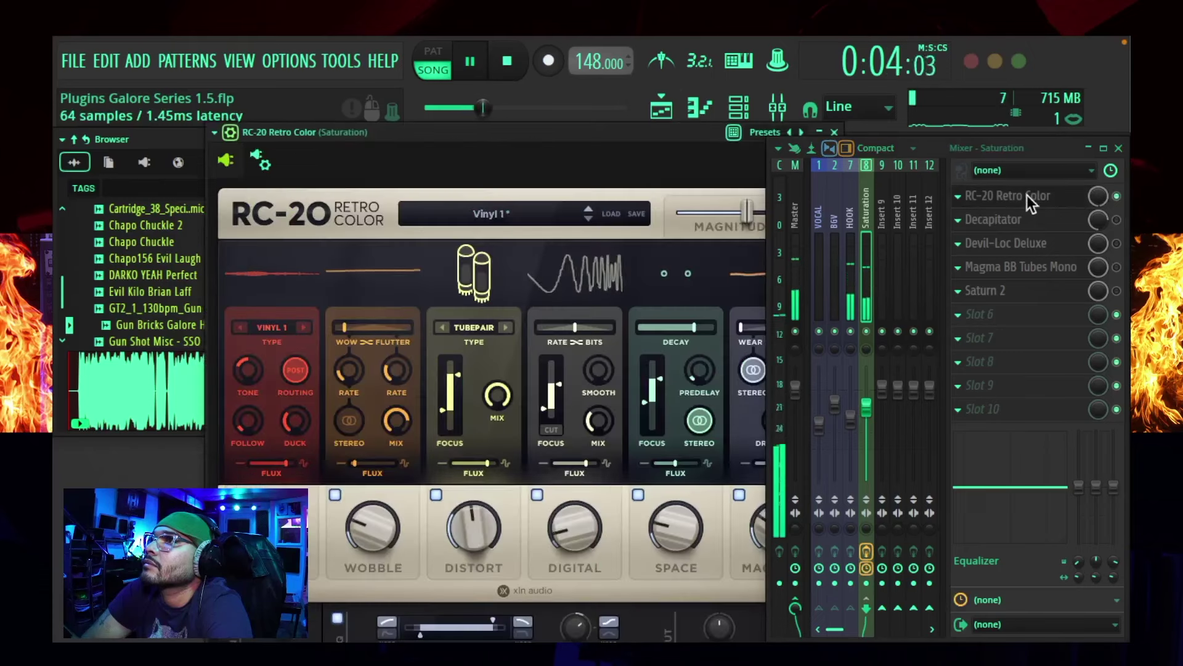
Move the RC-20 Retro Color window and raise its Magnitude while listening, then stop playback and close the window.
left_click_drag(700, 138, 659, 195)
left_click_drag(704, 270, 756, 285)
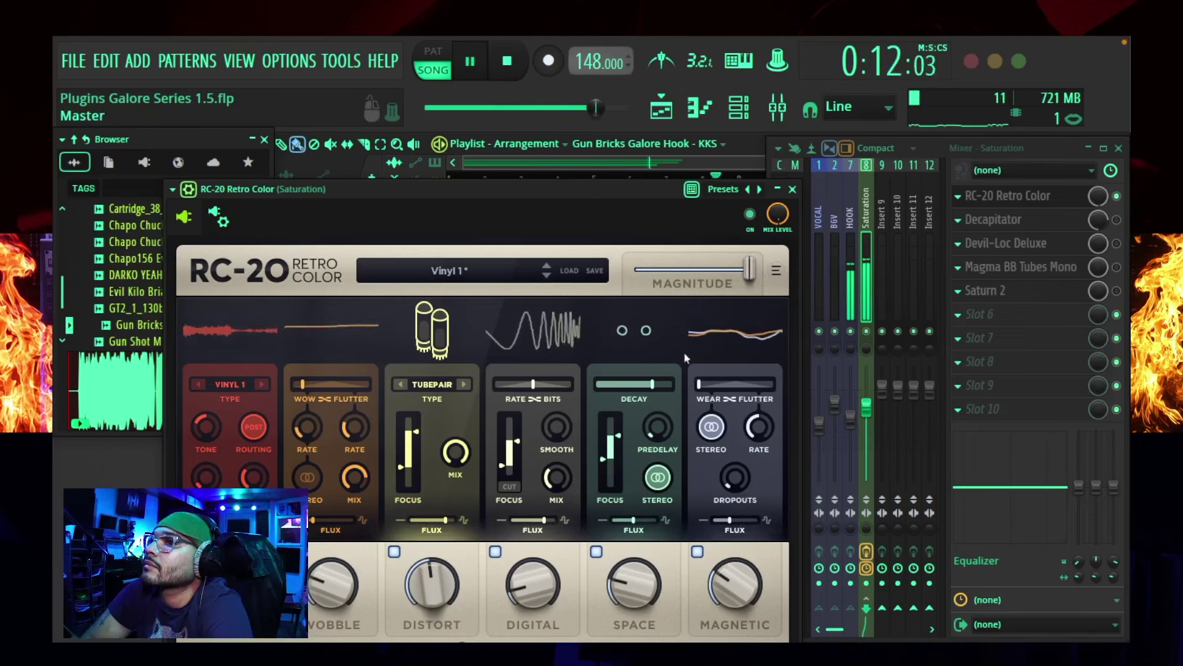
key("space")
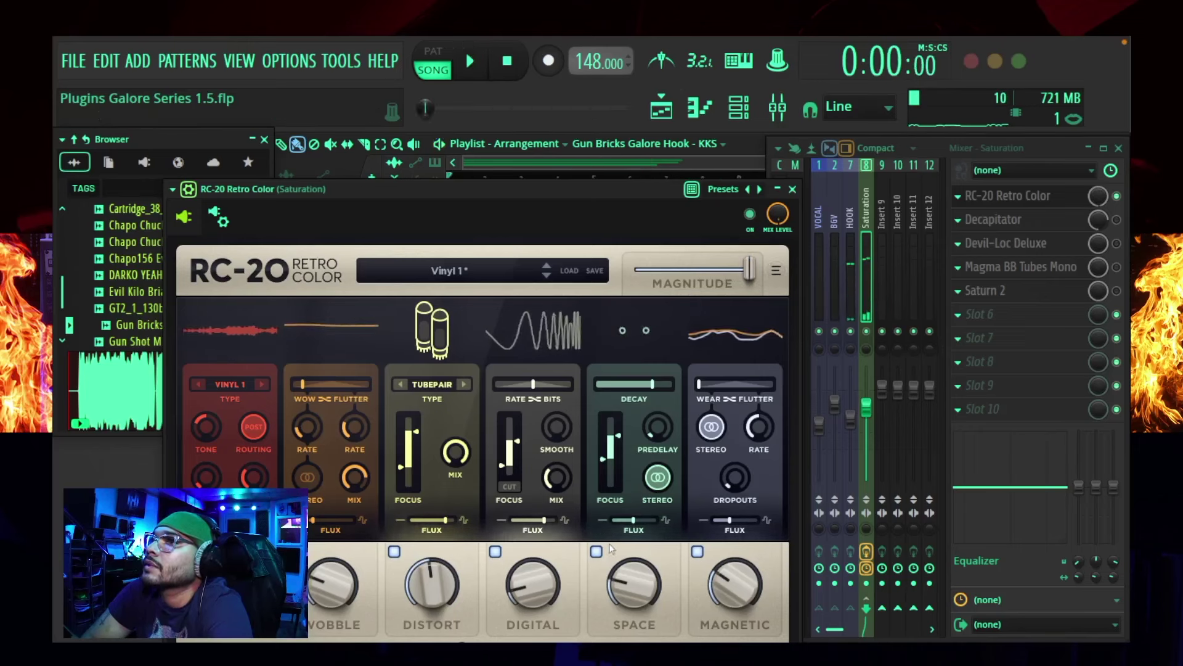
left_click(792, 189)
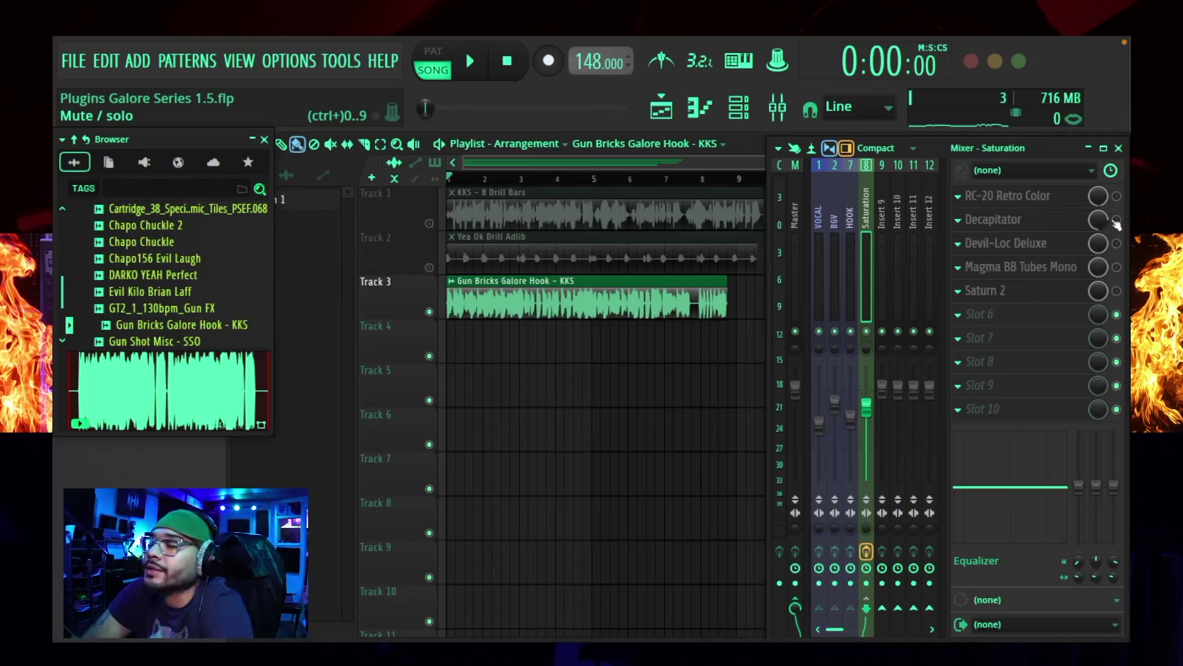
Open Decapitator, play the hook, raise the plugin's mixer mix level to 100%, and compare it bypassed and enabled.
left_click(1071, 225)
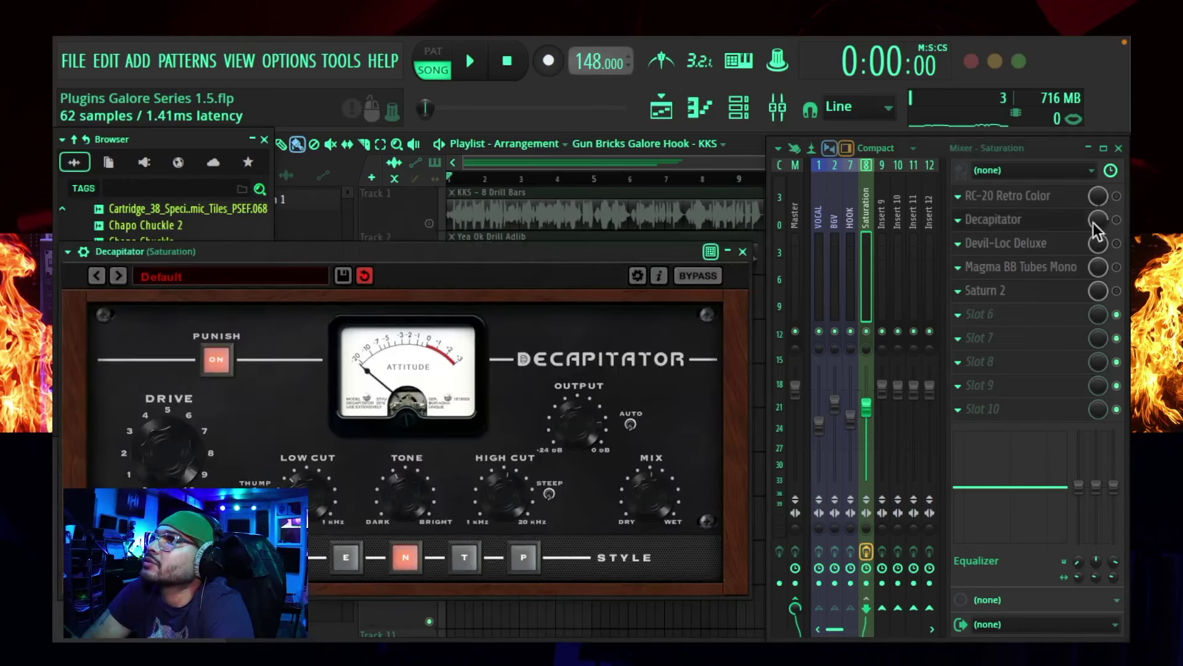
key("space")
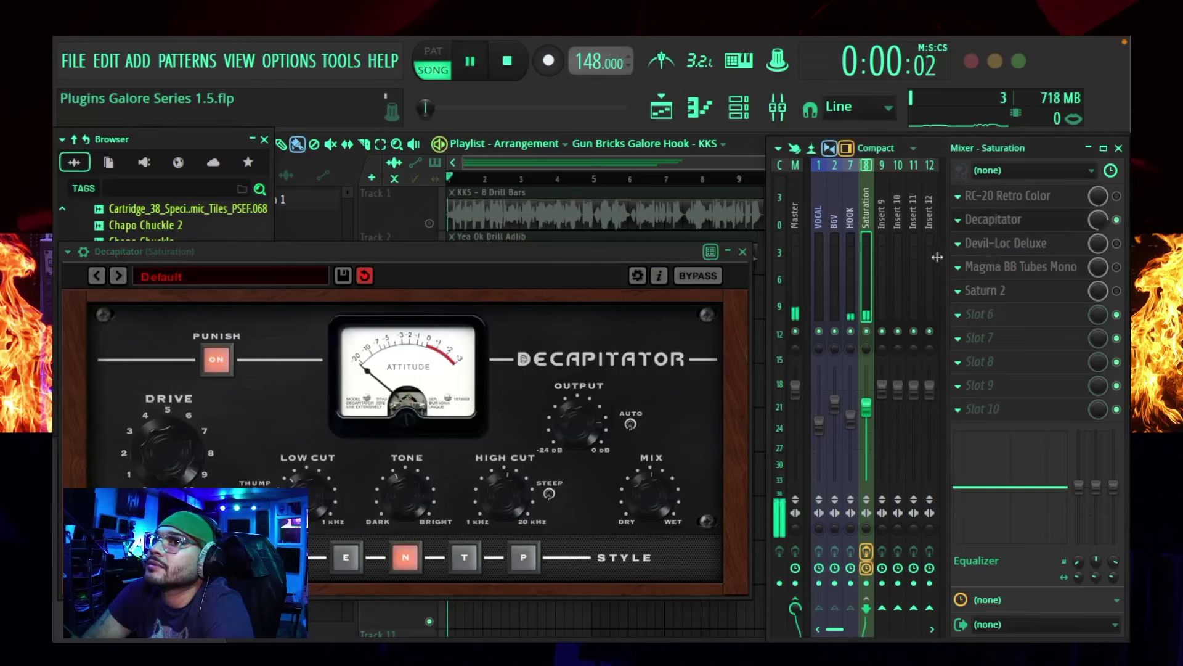
left_click(1117, 221)
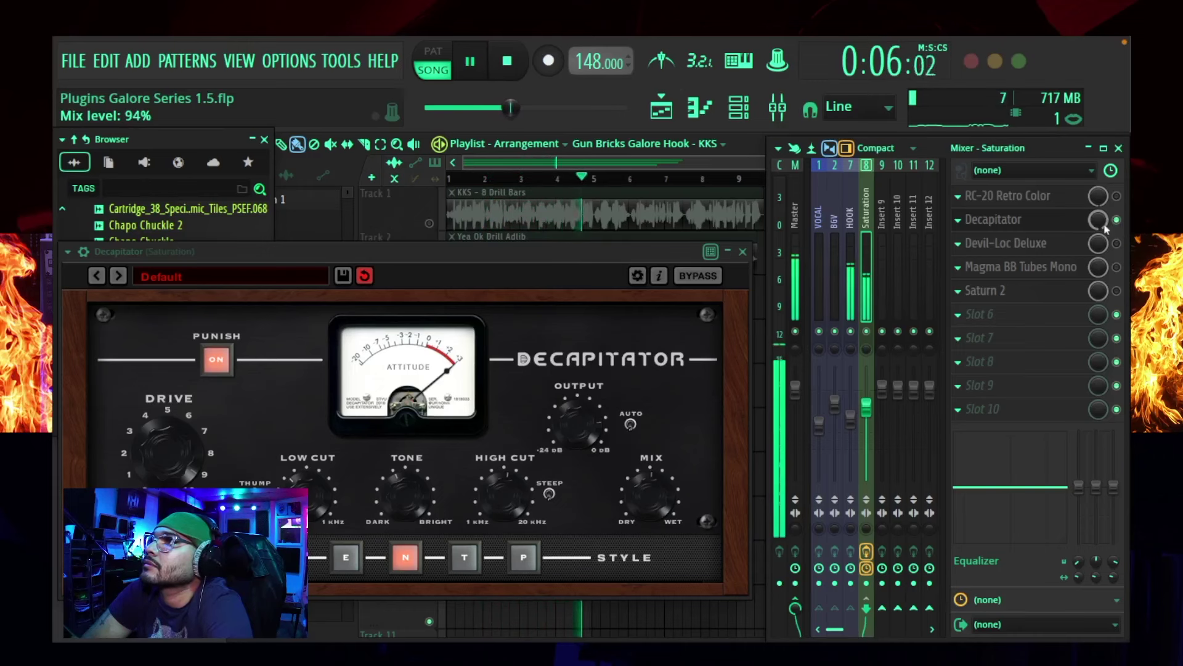
left_click(1117, 221)
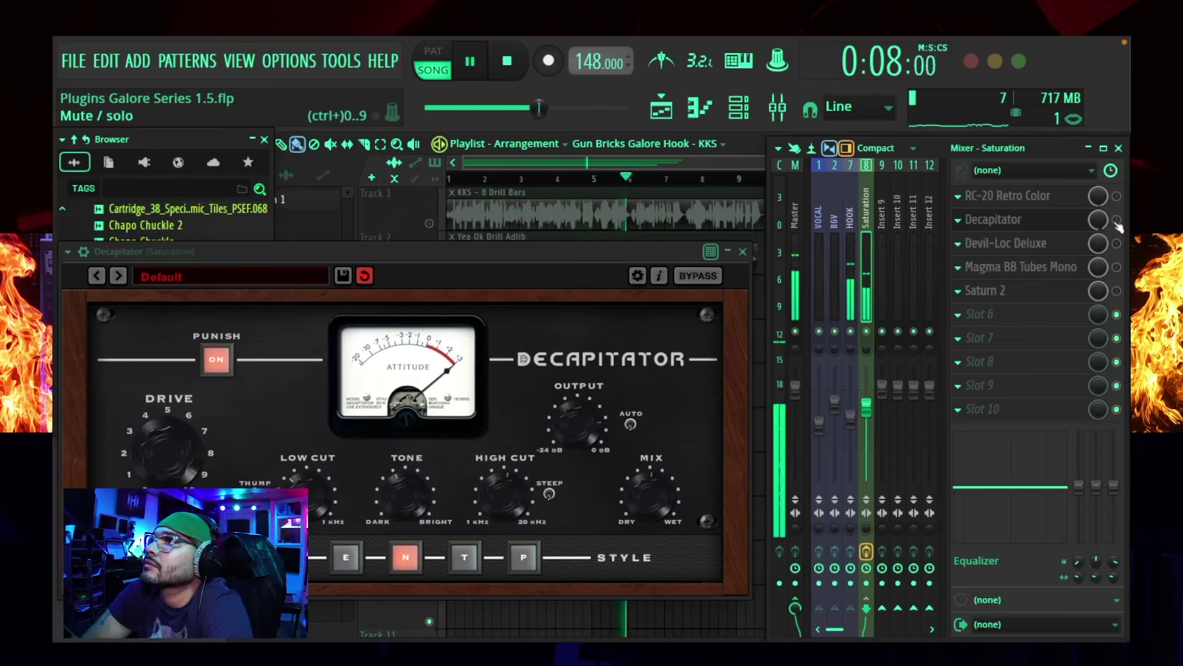
left_click(1117, 220)
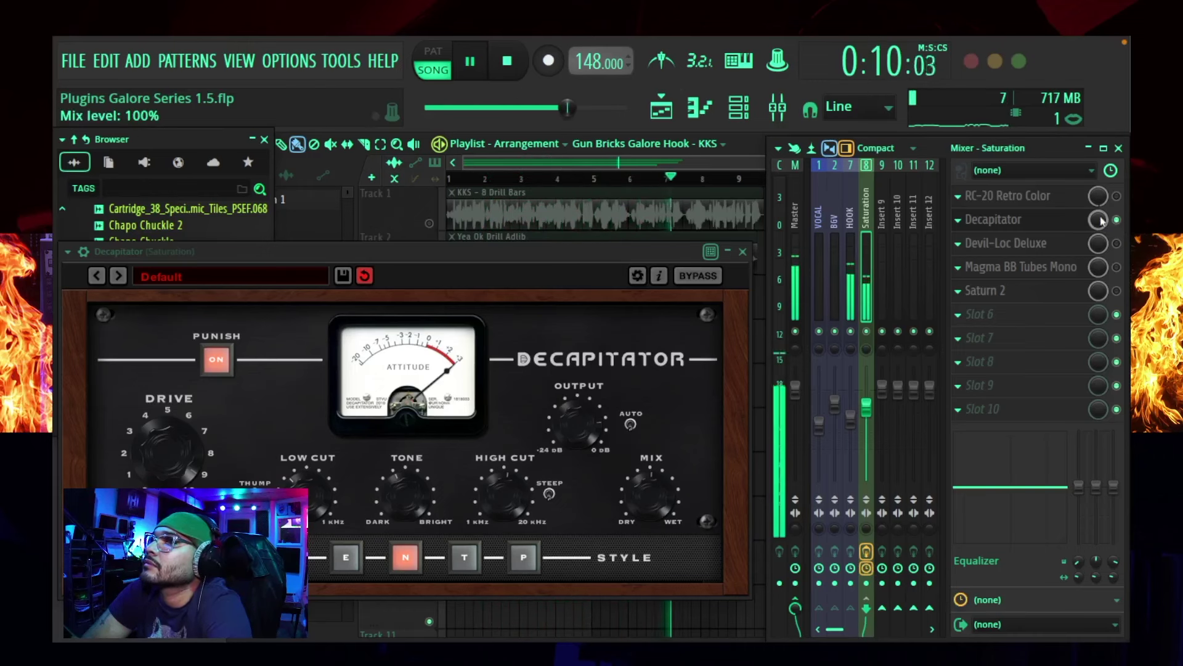
Set Decapitator's Mix to 42.5%, Low Cut to 101.4 Hz and Tone to -3.1 dB, and adjust Output, High Cut and Drive.
left_click(575, 412)
scroll(639, 499, "down", 10)
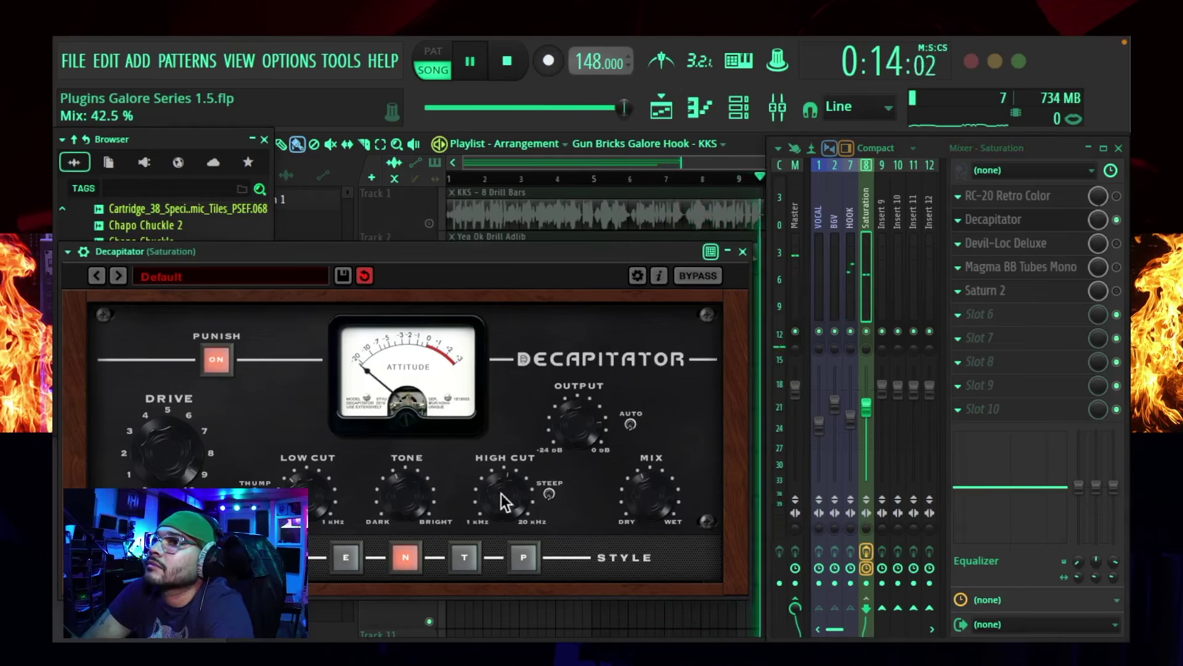
left_click_drag(310, 483, 308, 475)
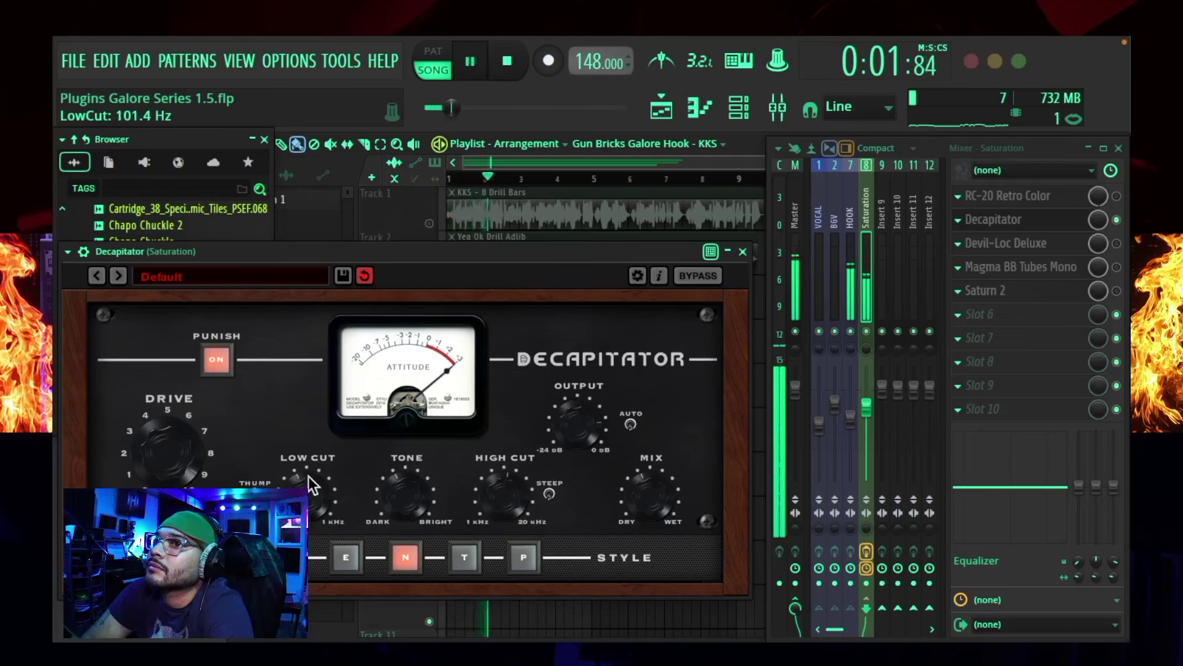
left_click_drag(490, 512, 494, 536)
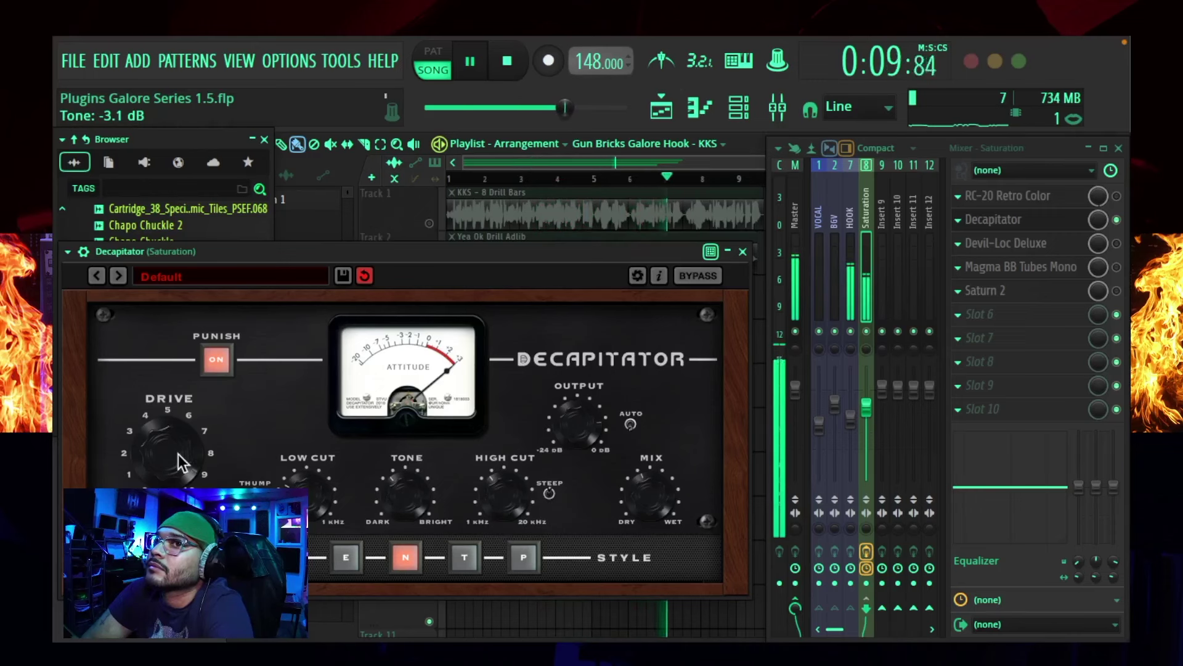
left_click_drag(184, 484, 185, 493)
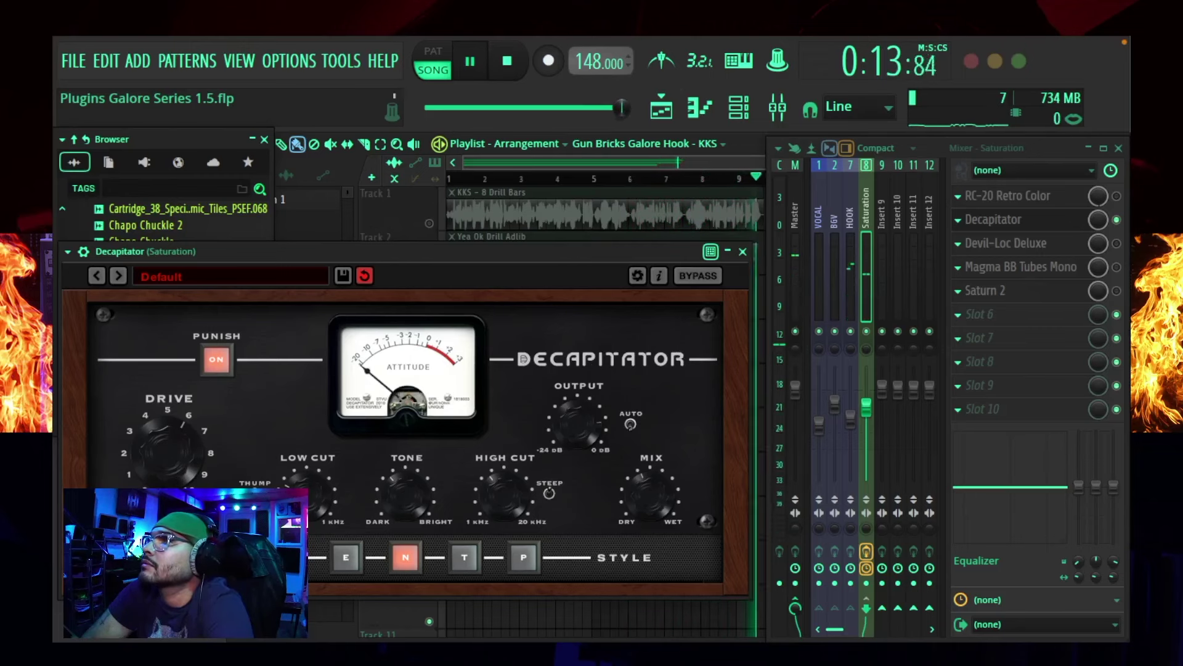
Compare the hook with the adjusted Decapitator off and on, then stop playback and close the plugin window.
left_click(1116, 220)
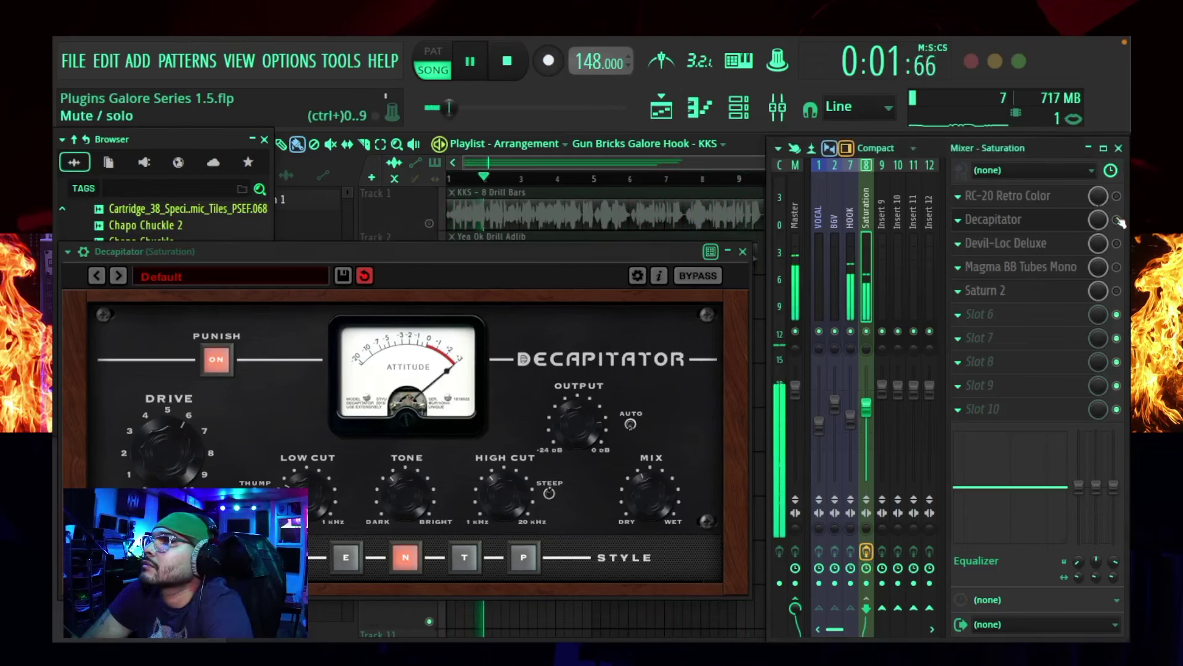
left_click(1116, 220)
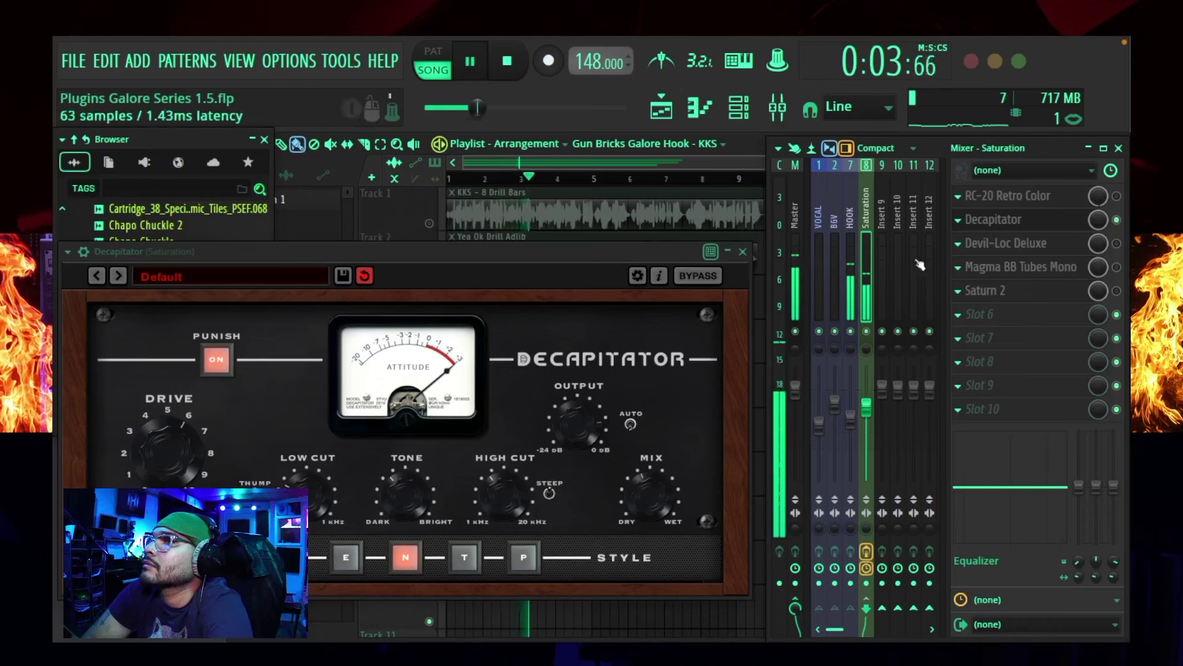
key("space")
left_click(743, 252)
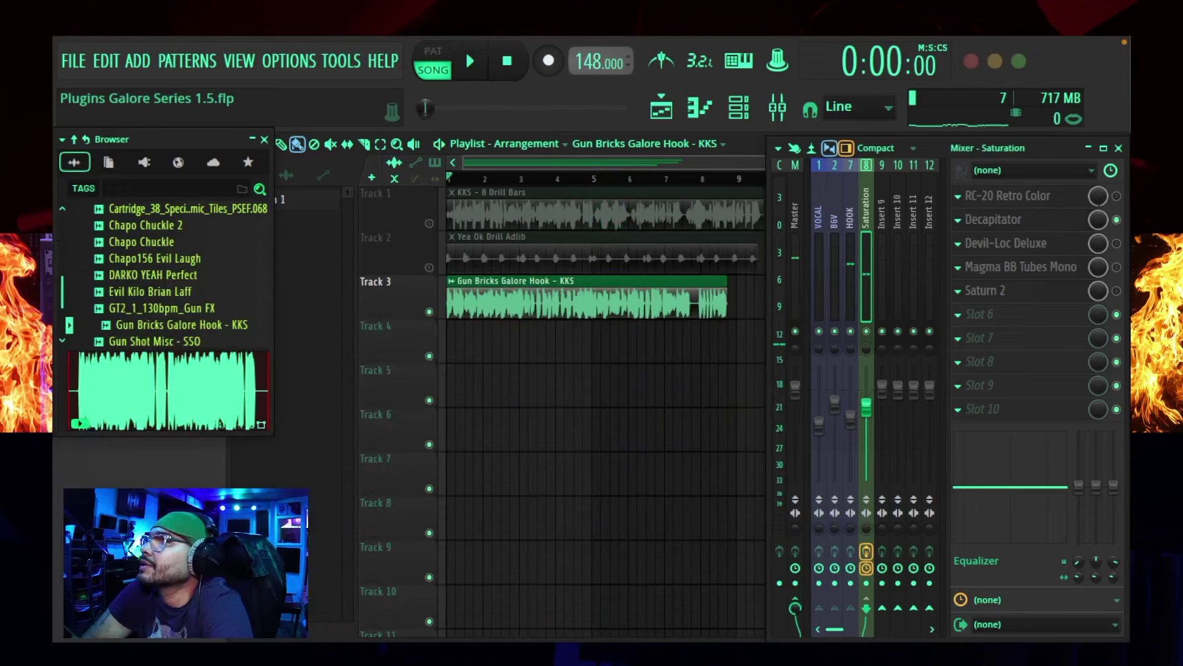
Open Devil-Loc Deluxe, enable it in the Saturation insert, and play the hook through it.
left_click(1048, 242)
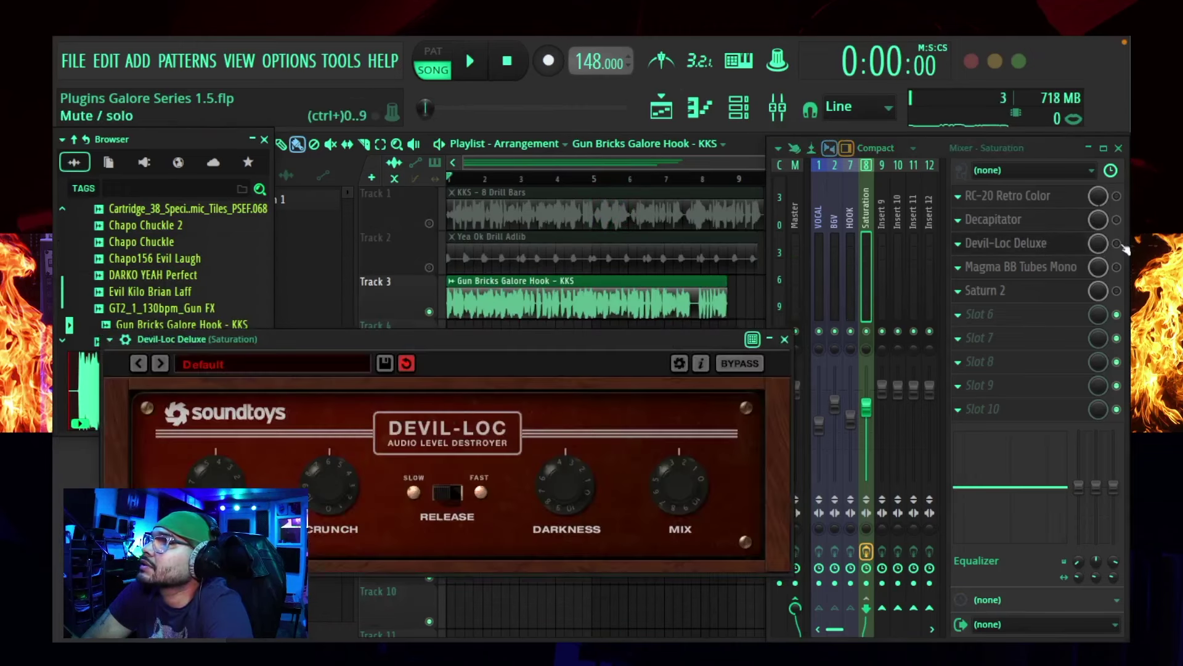
left_click(1117, 244)
key("space")
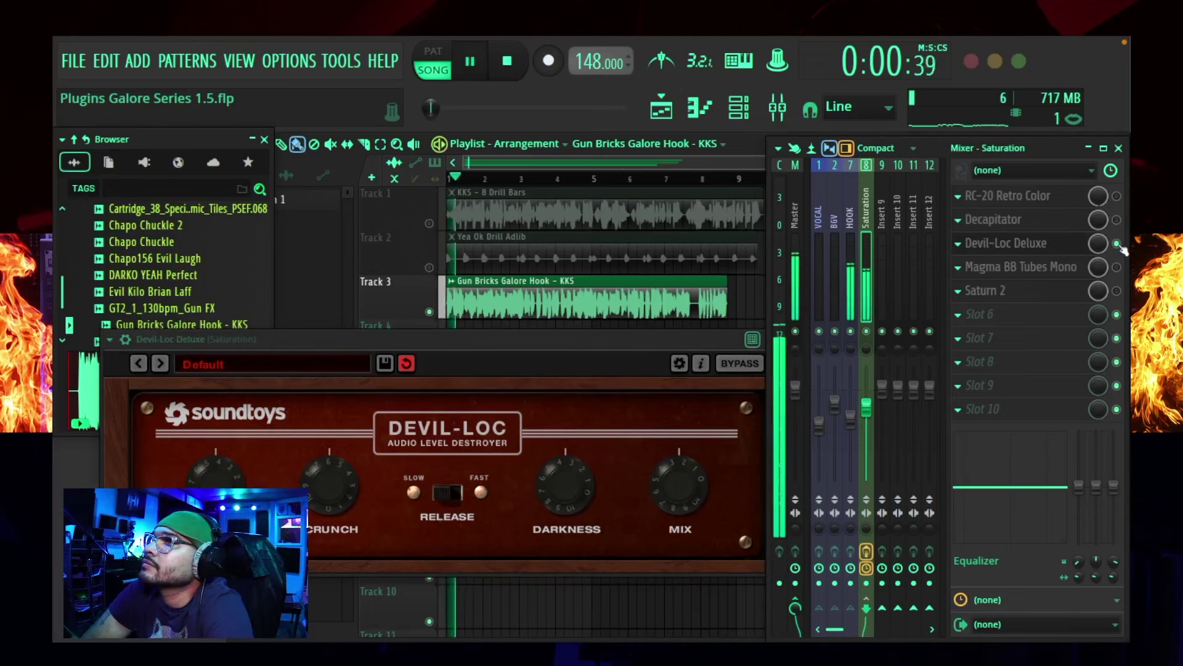
left_click(1117, 244)
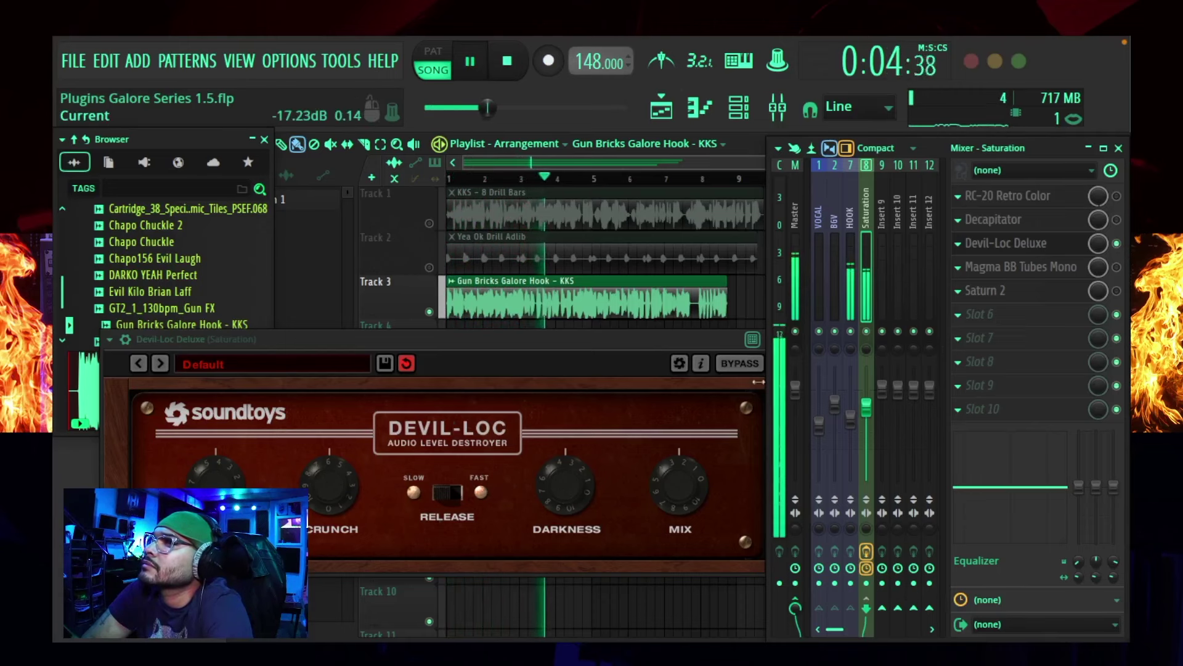
Adjust Devil-Loc's Mix, Darkness and Crunch, set Crush to 4.1, and lower its mixer mix level to about 61%.
left_click(678, 477)
left_click(580, 484)
mouse_move(581, 484)
left_mouse_down()
mouse_move(581, 502)
mouse_move(549, 495)
mouse_move(568, 459)
mouse_move(567, 472)
left_mouse_up()
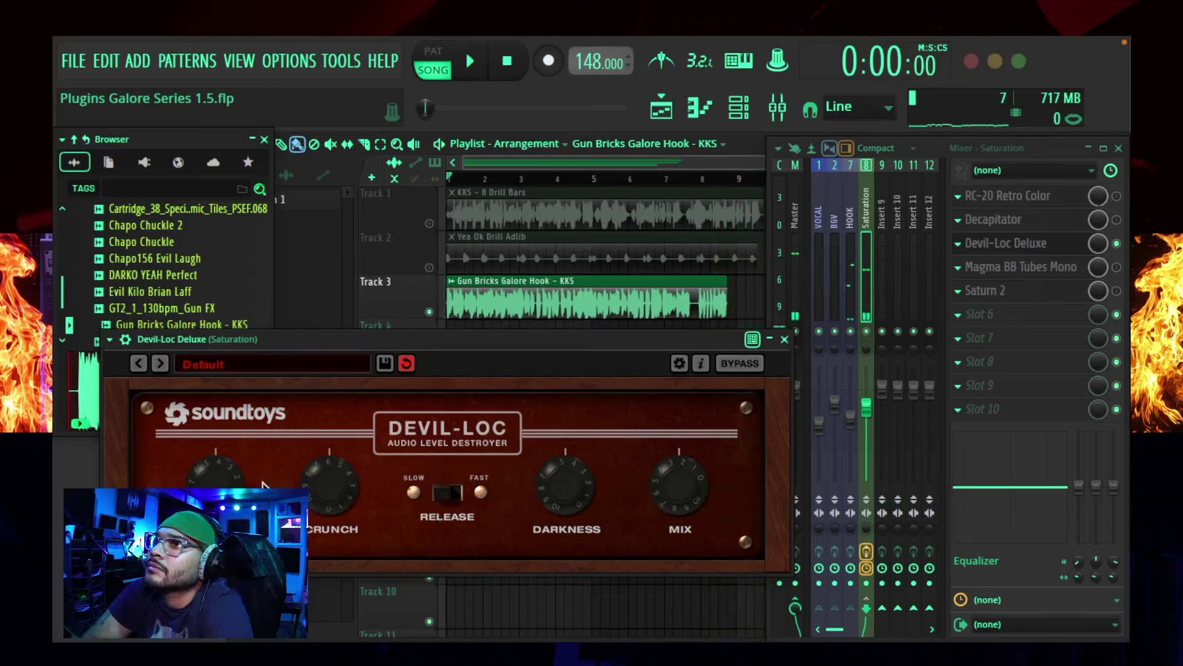
left_click_drag(214, 483, 212, 484)
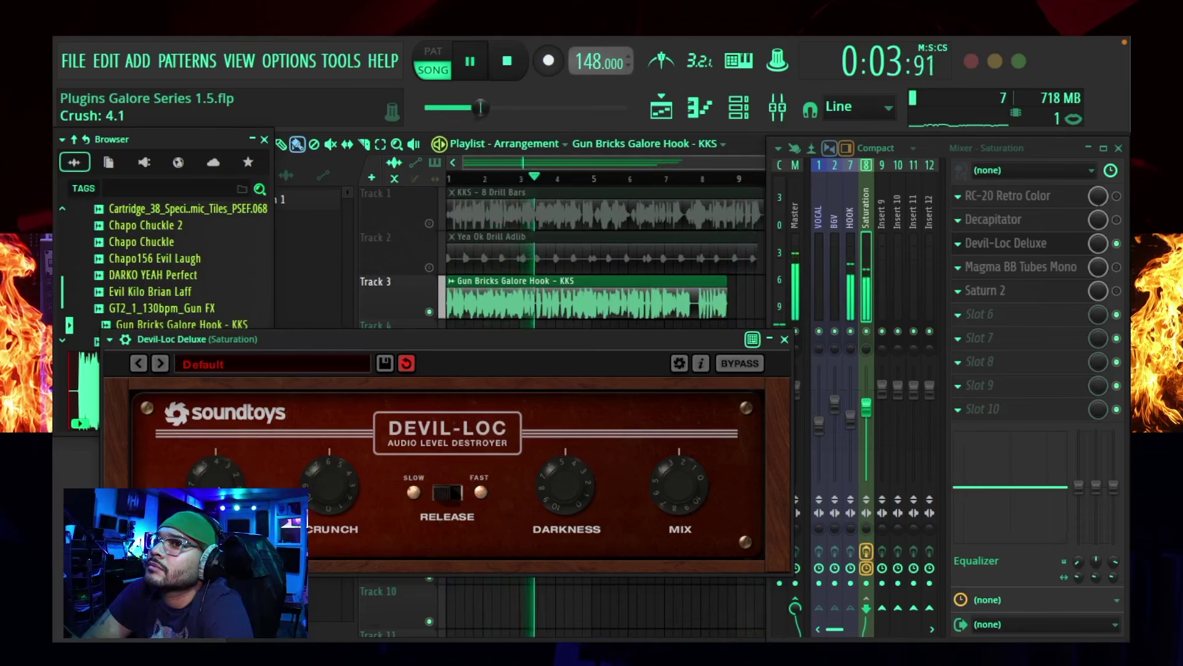
mouse_move(312, 498)
left_mouse_down()
mouse_move(318, 483)
mouse_move(320, 500)
left_mouse_up()
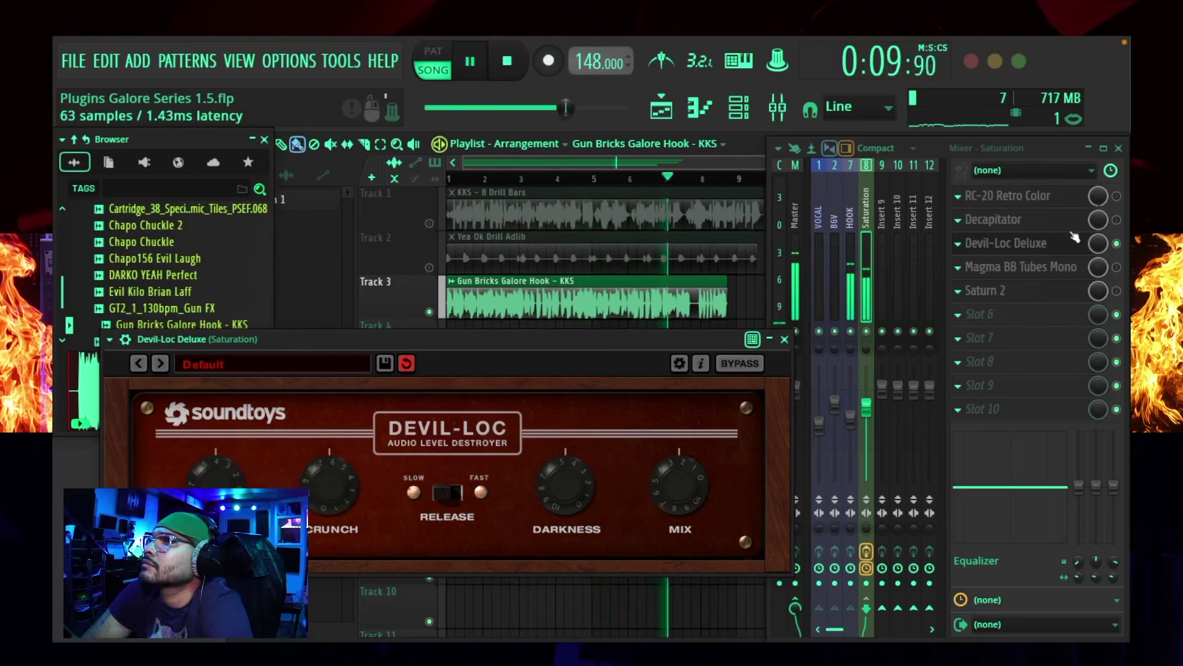
left_click_drag(1095, 243, 1095, 257)
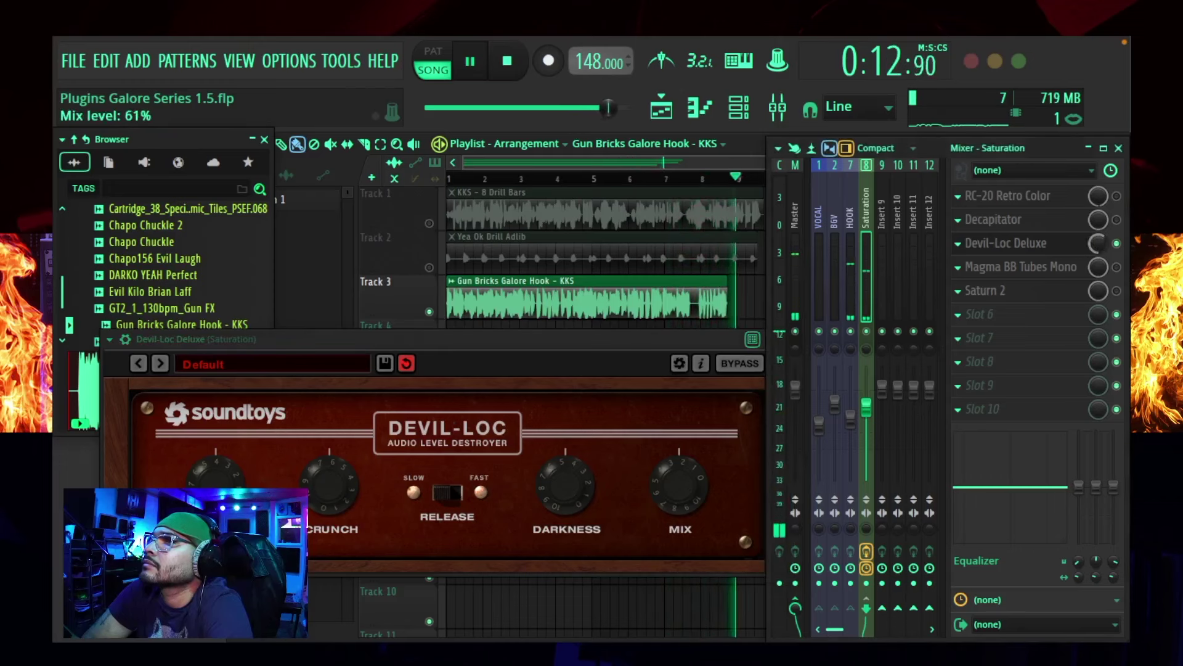
Compare the hook with Devil-Loc Deluxe bypassed and enabled, then stop playback and close the plugin window.
left_click(1116, 244)
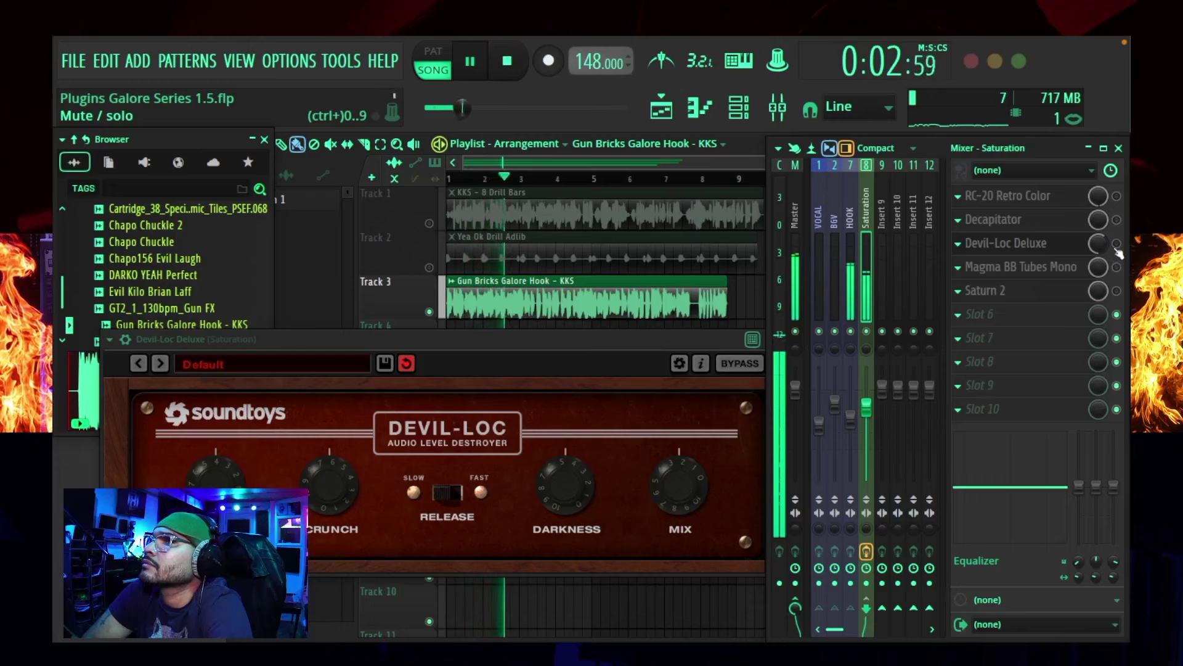
left_click(1116, 244)
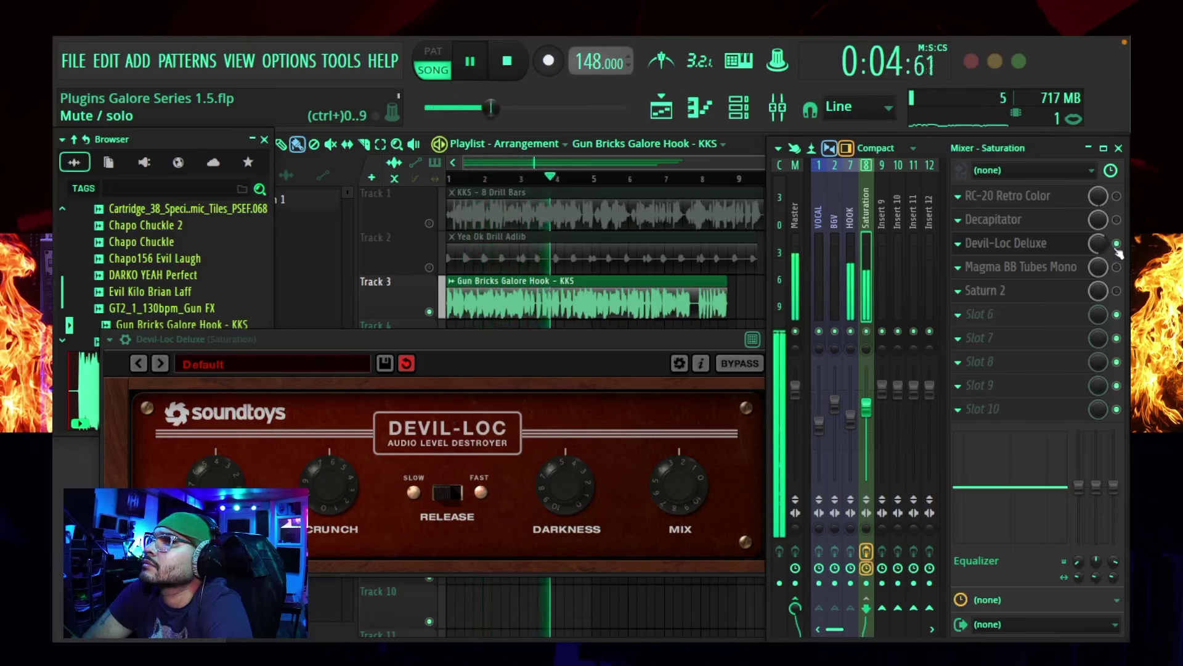
left_click(1116, 244)
left_click(1116, 244)
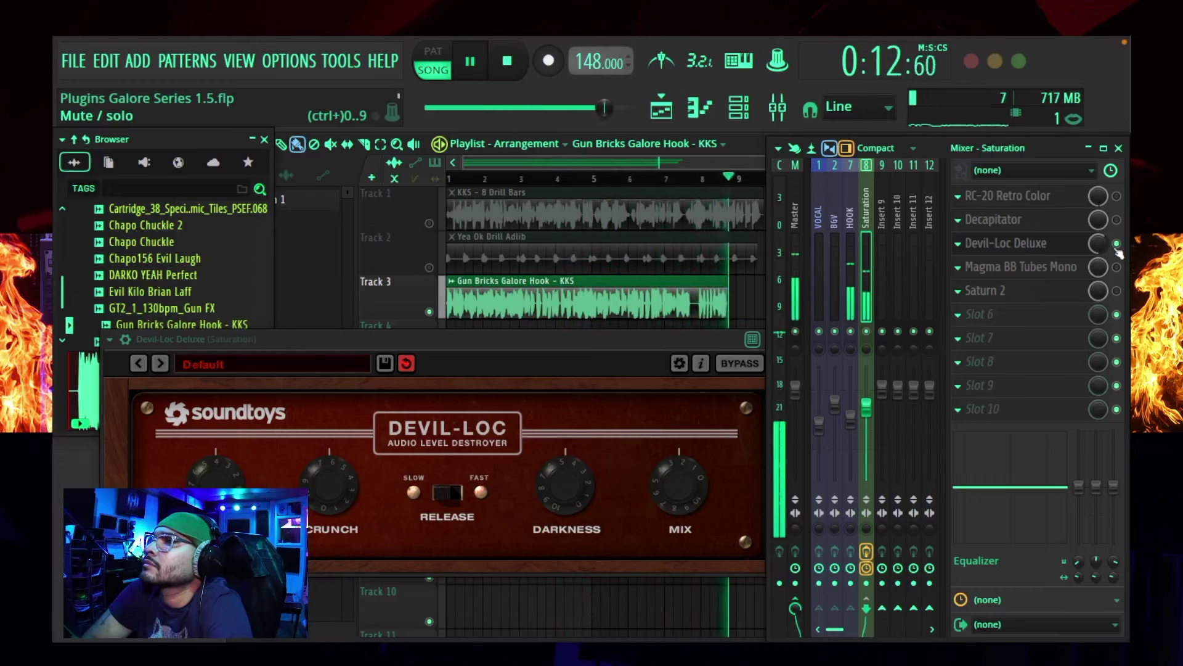
key("space")
left_click(680, 344)
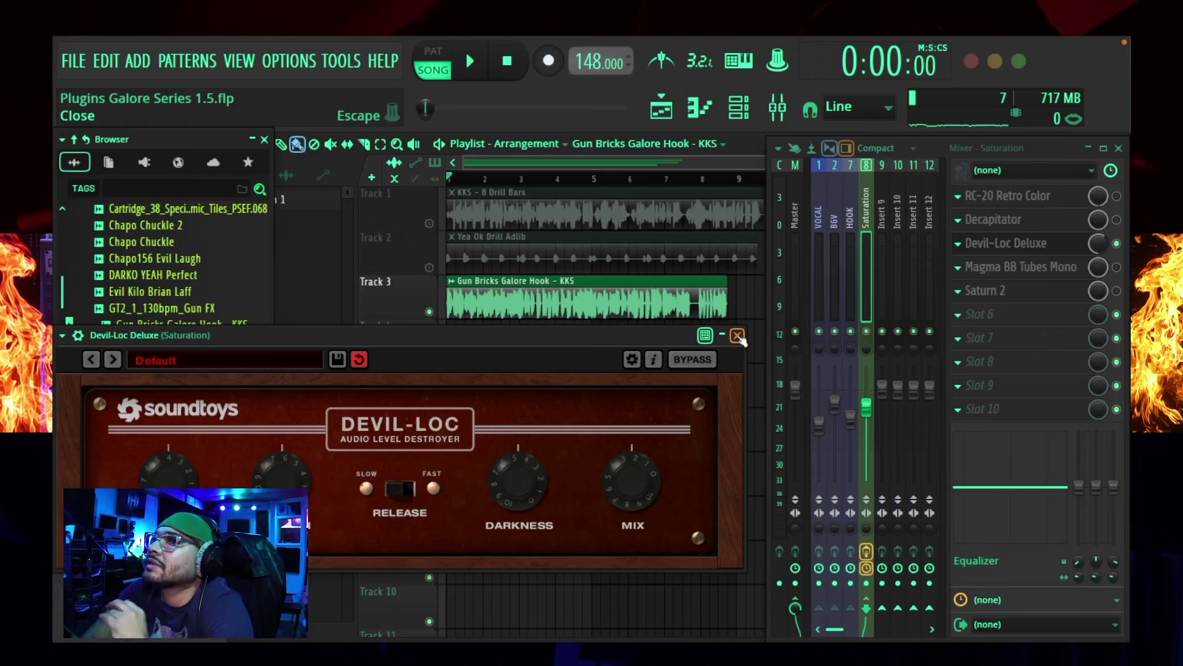
left_click(737, 335)
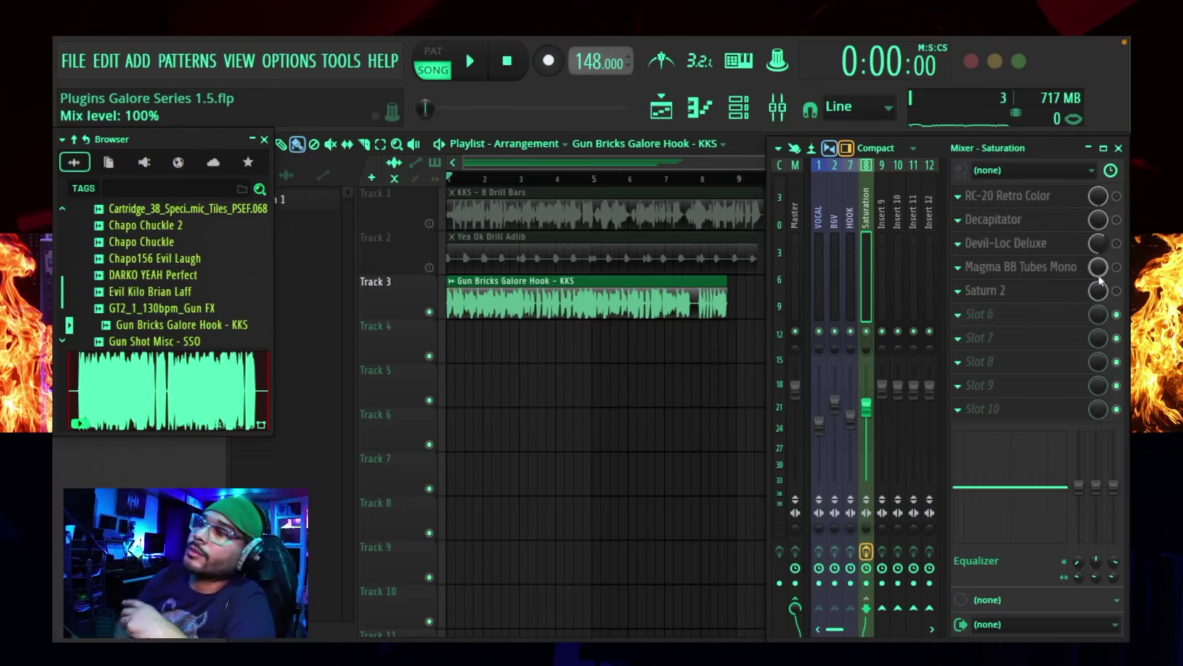
Open and enable Magma BB Tubes Mono, play the hook, and lower the plugin's mixer mix level to about 70%.
left_click(1055, 274)
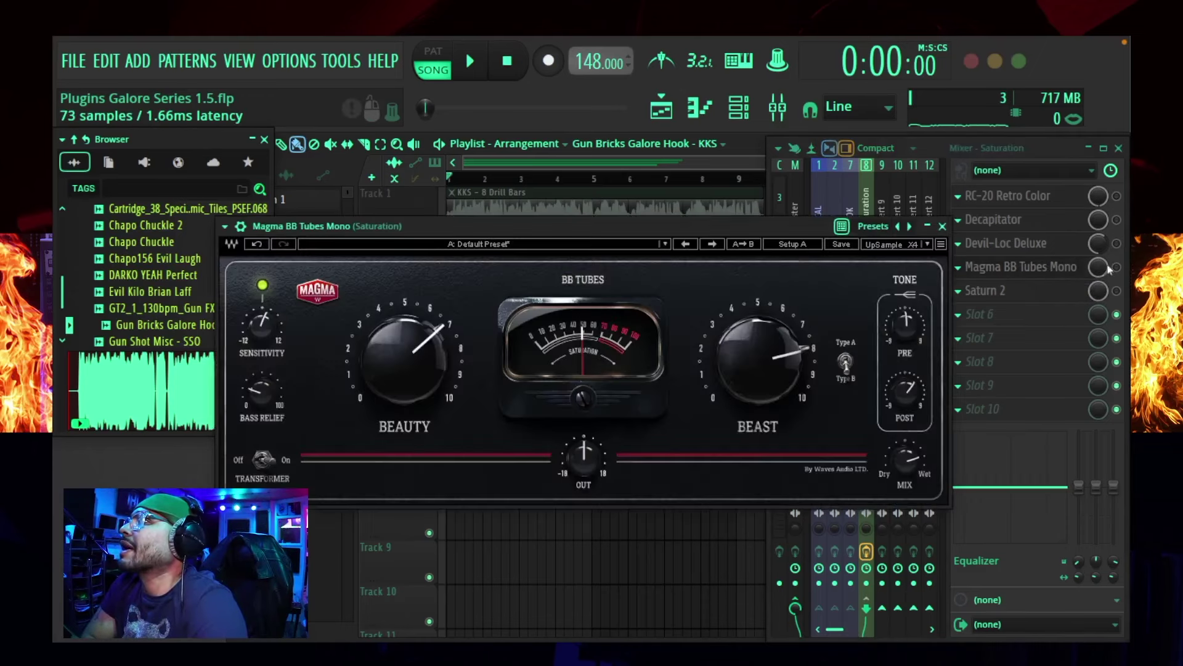
left_click(1117, 268)
key("space")
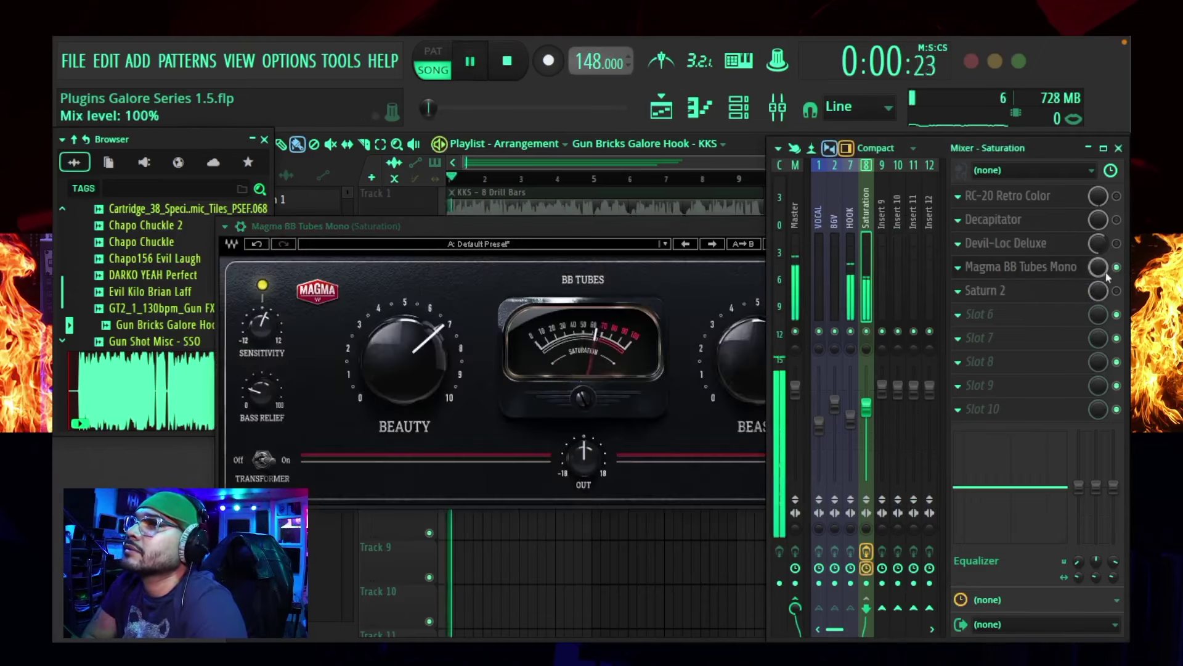
left_click_drag(1105, 265, 1106, 284)
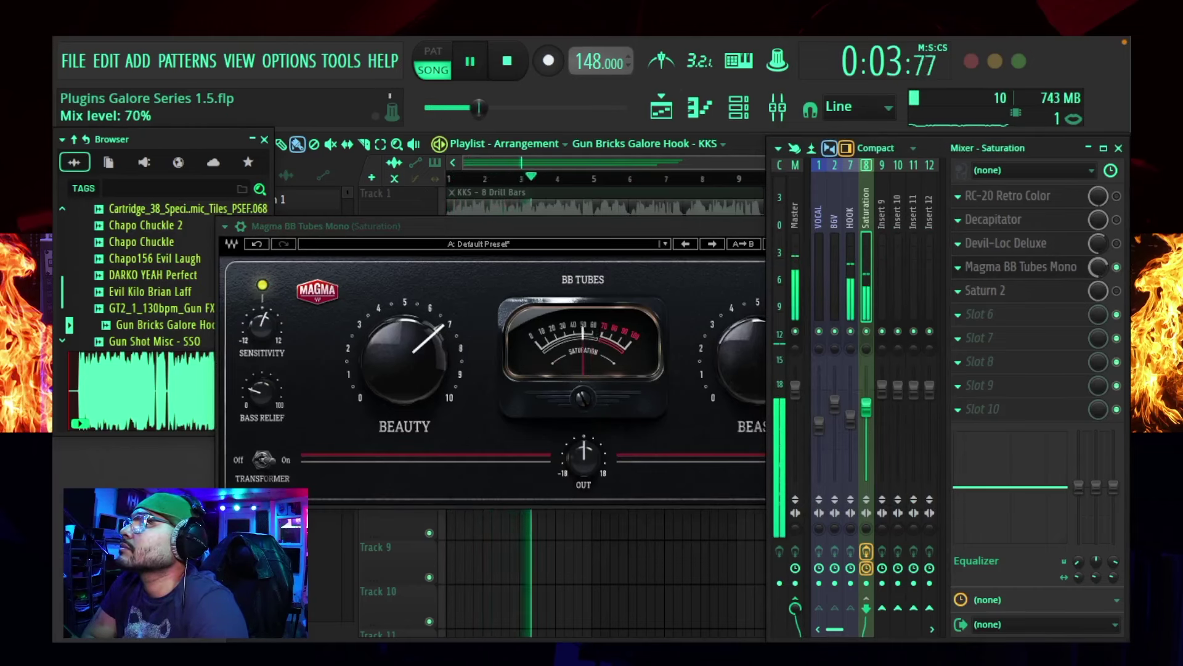
Compare the hook with Magma BB Tubes Mono off and on, then lower its Beast to 62.
left_click(1116, 268)
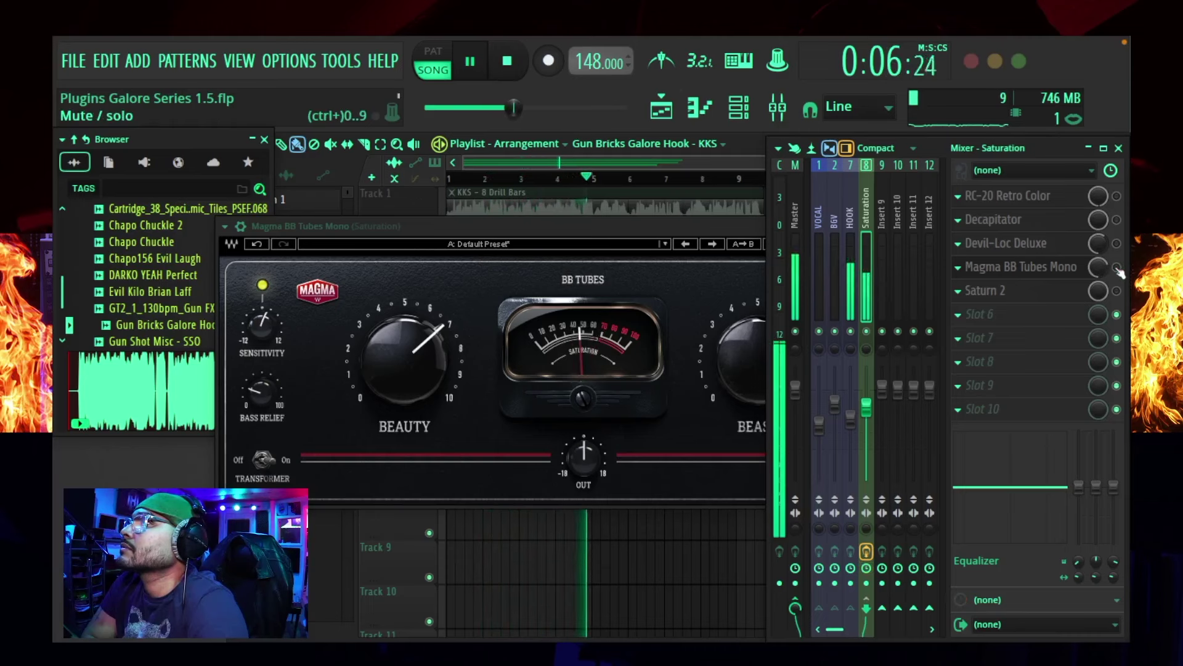
left_click(1118, 270)
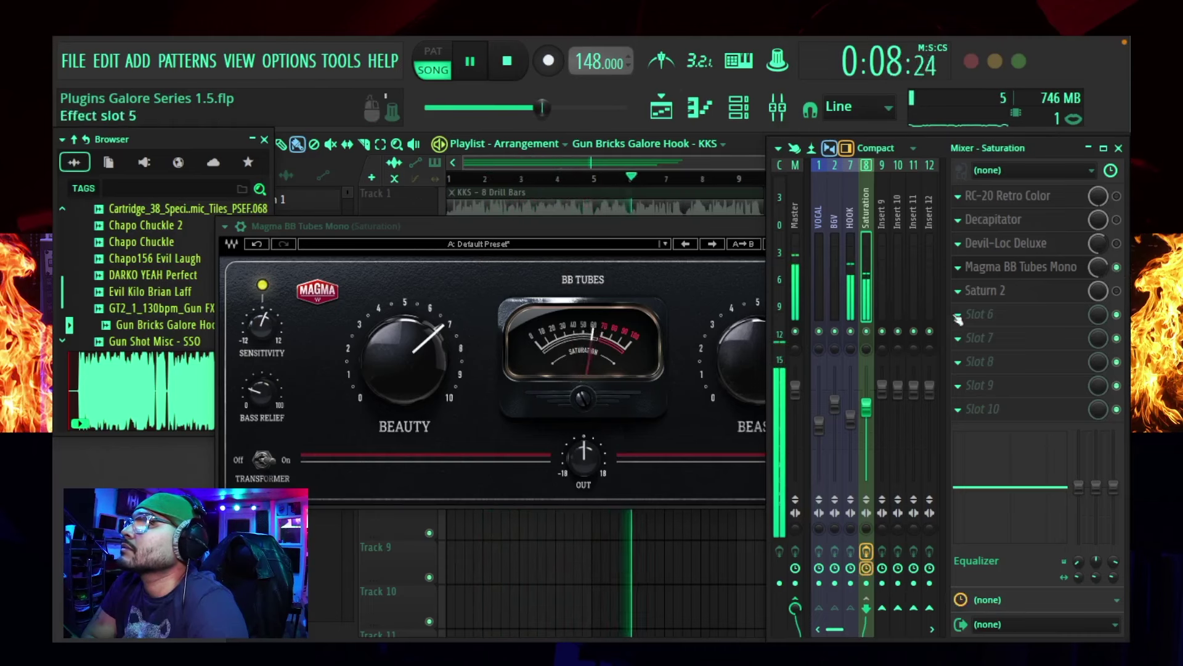
left_click_drag(748, 382, 749, 402)
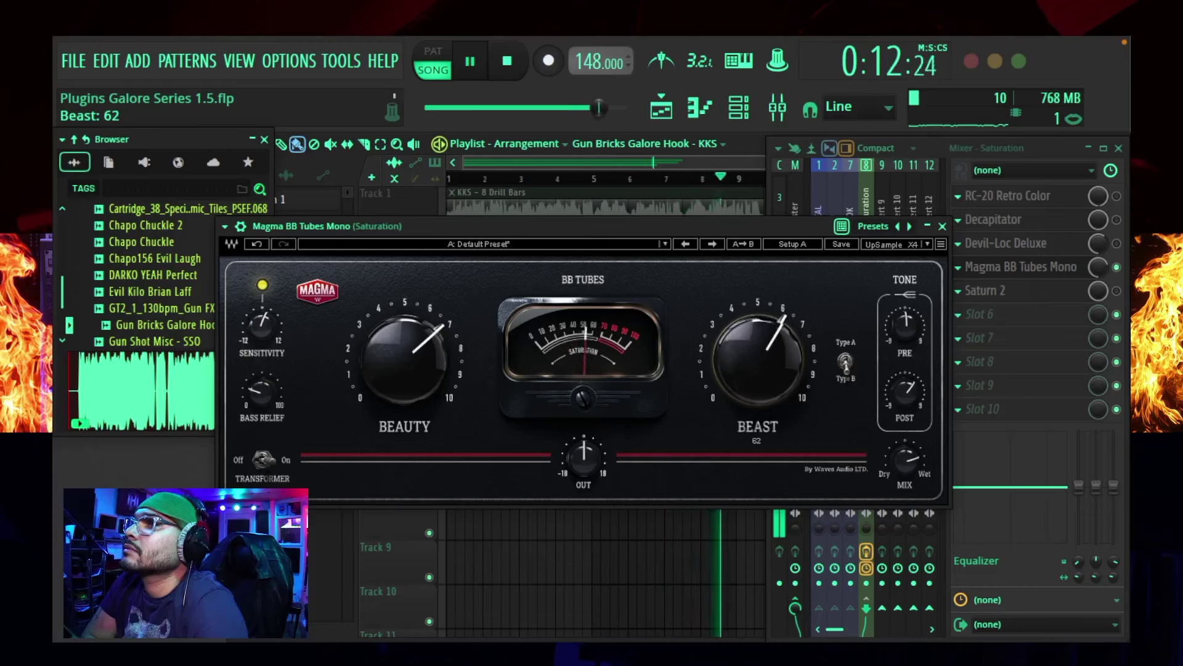
Toggle Magma BB Tubes Mono's tube type, set the post tone to 0.5 dB, and lower the plugin's own Mix.
left_click(846, 361)
left_click(846, 361)
left_click_drag(904, 390, 905, 396)
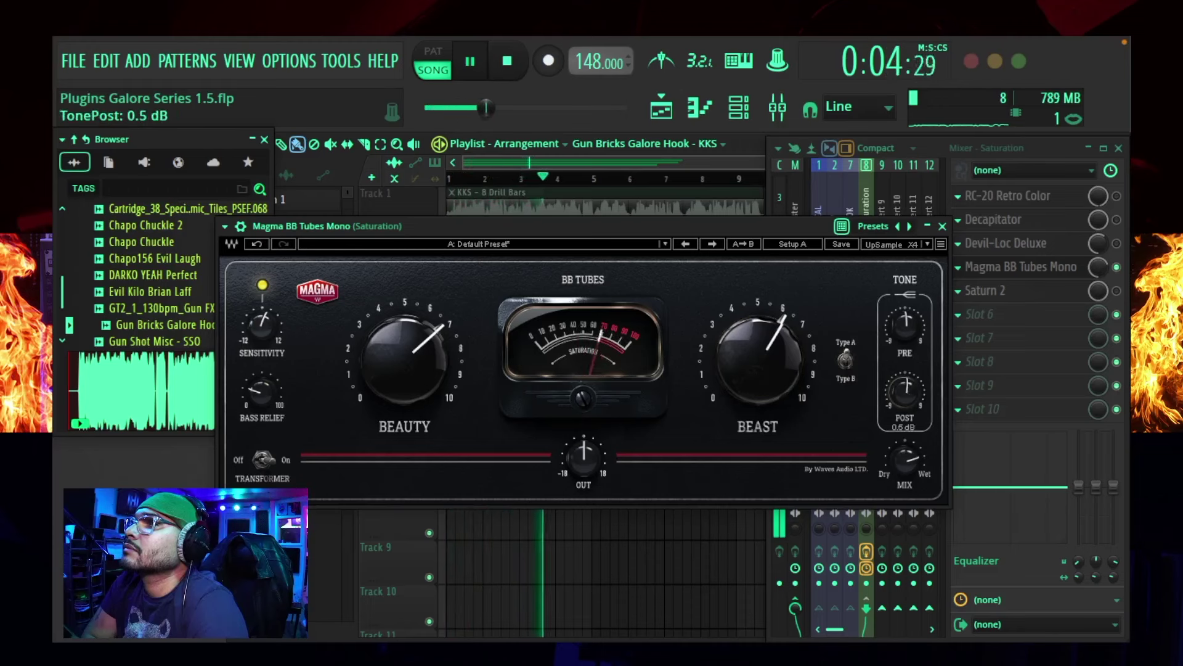
left_click_drag(904, 459, 905, 466)
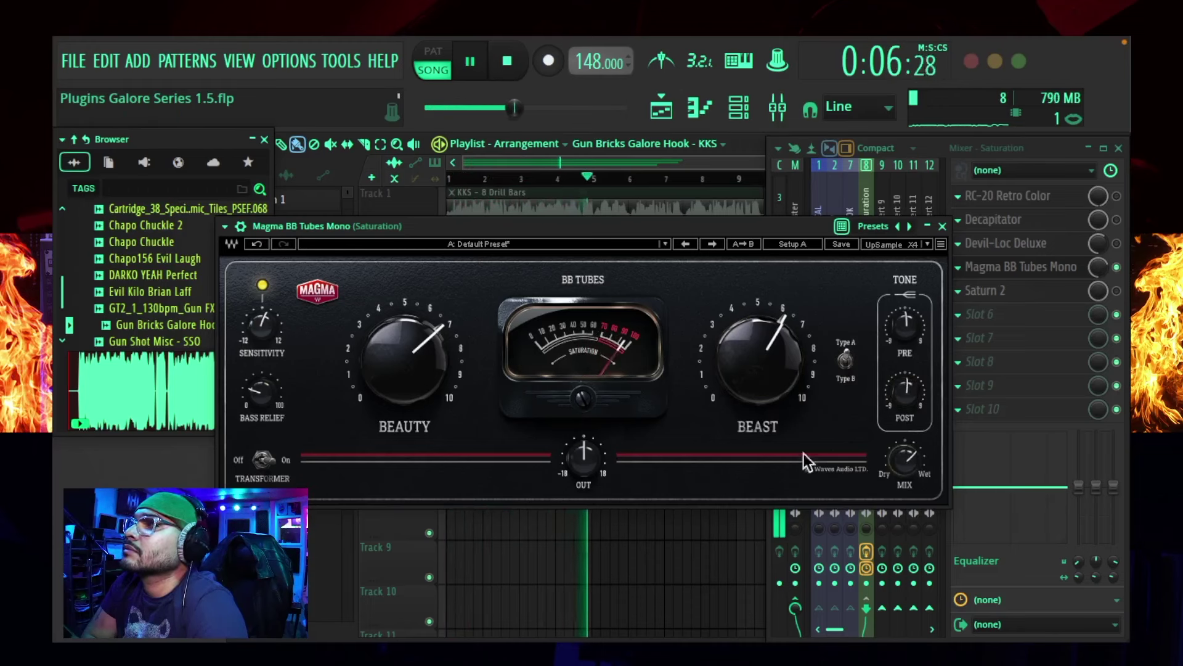
Readjust Magma's Bass Relief, Sensitivity and pre and post tone while the hook plays, and lower Beauty to 62.
left_click_drag(262, 390, 262, 388)
left_click_drag(281, 342, 253, 329)
left_click_drag(406, 345, 407, 356)
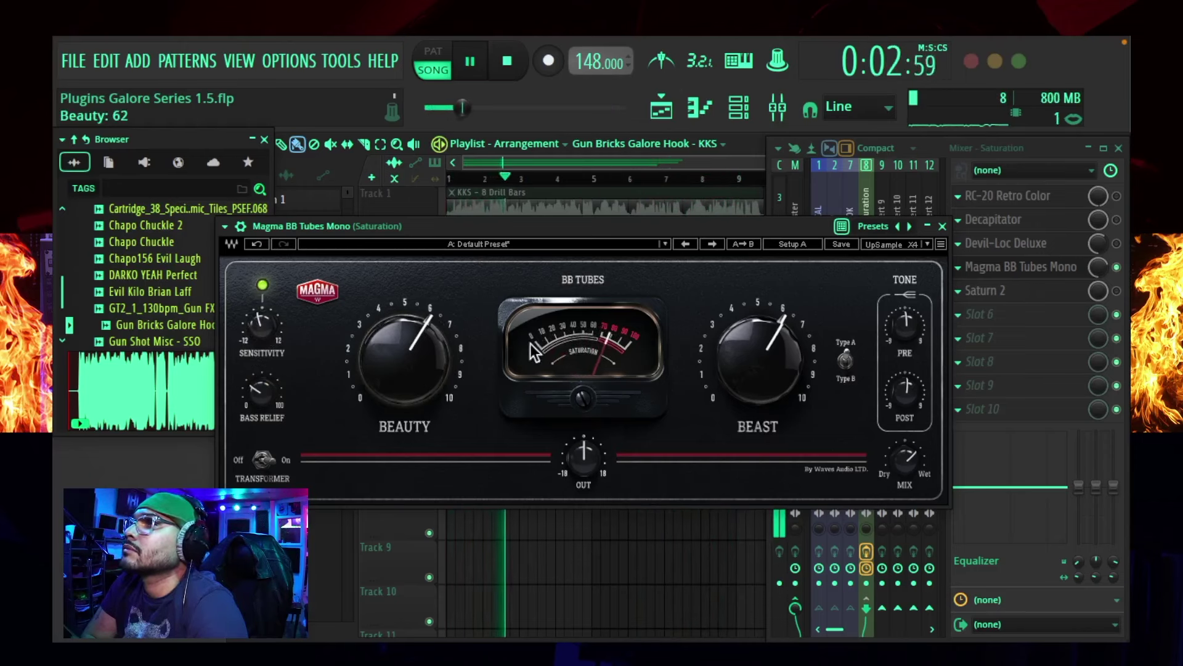
left_click_drag(911, 327, 900, 338)
left_click_drag(905, 388, 904, 381)
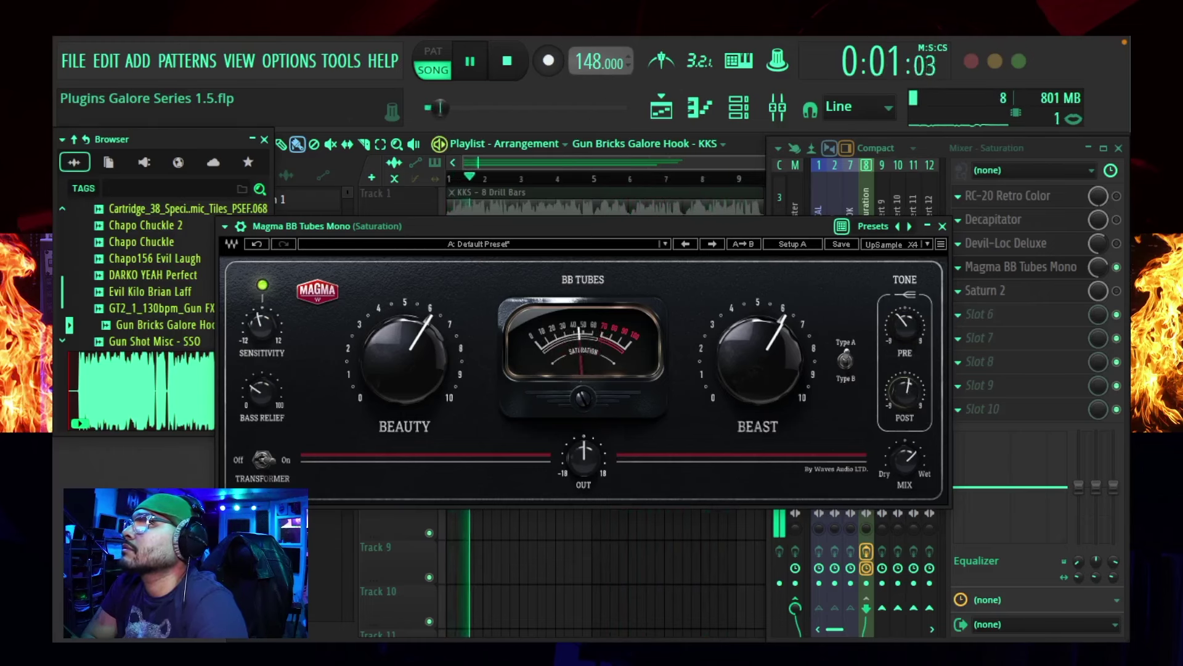
Compare the hook with Magma BB Tubes Mono bypassed and enabled, then stop playback and close the plugin window.
left_click(1117, 268)
left_click(1117, 268)
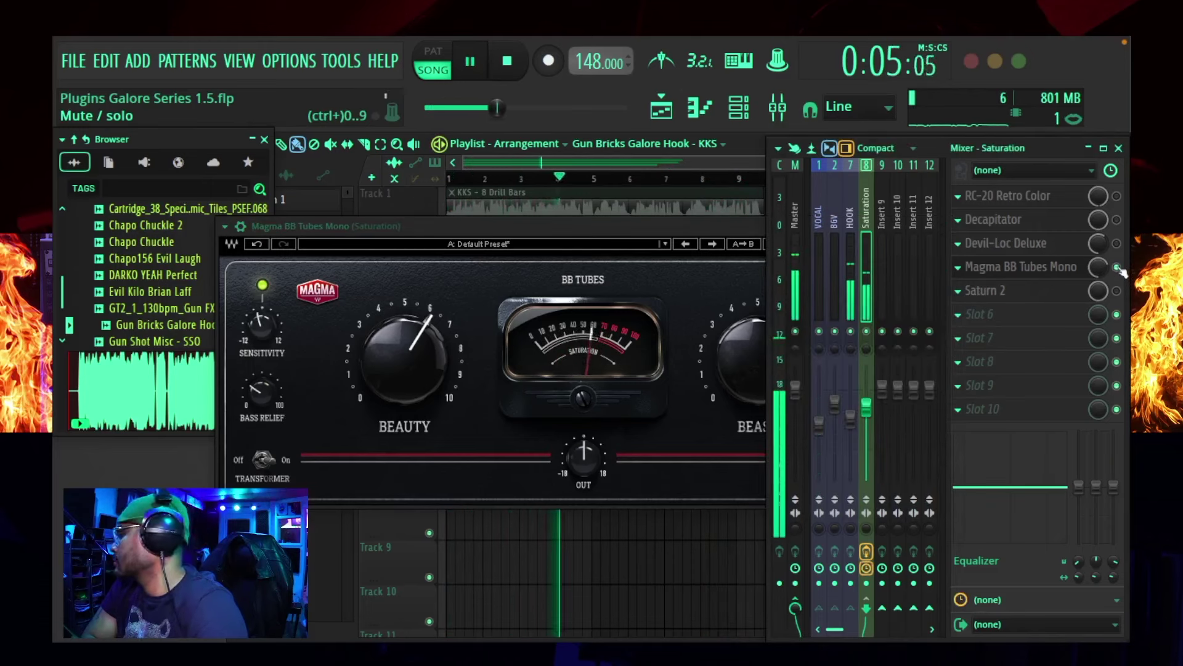
left_click(1117, 268)
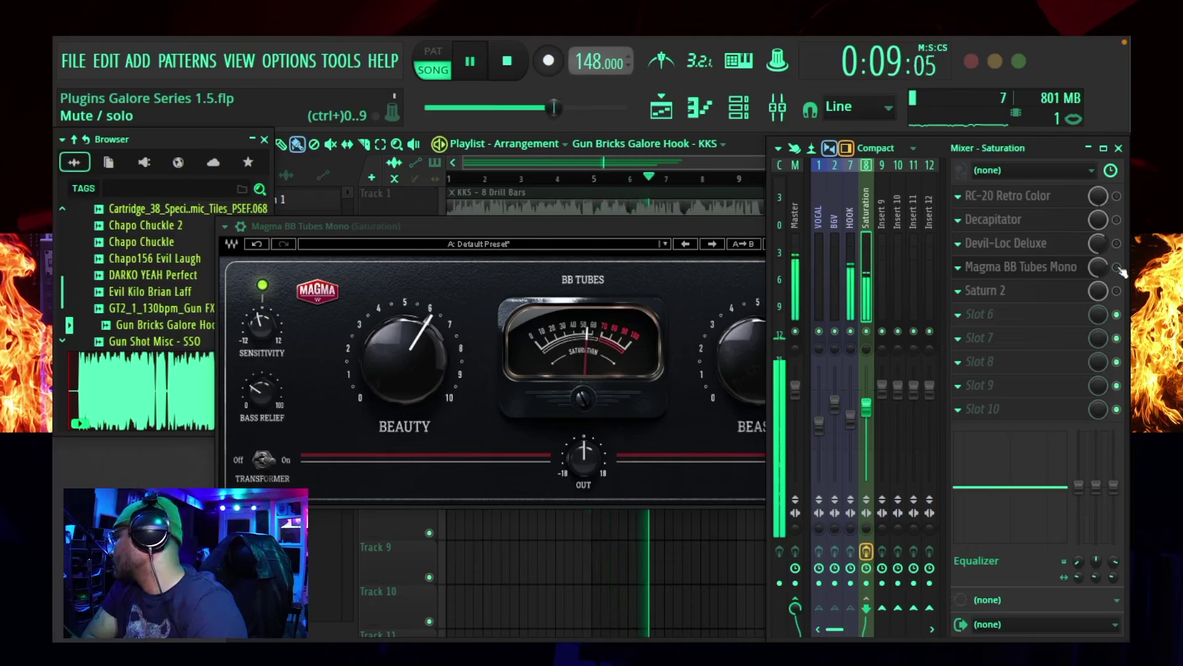
left_click(1117, 267)
key("space")
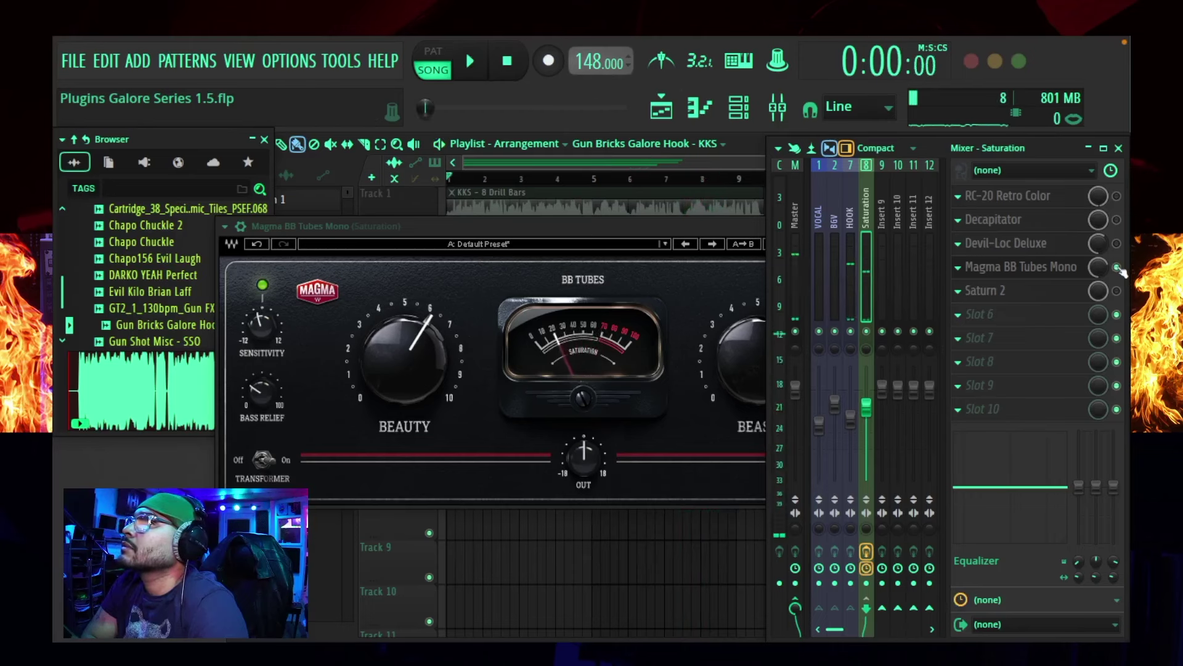
left_click(1023, 267)
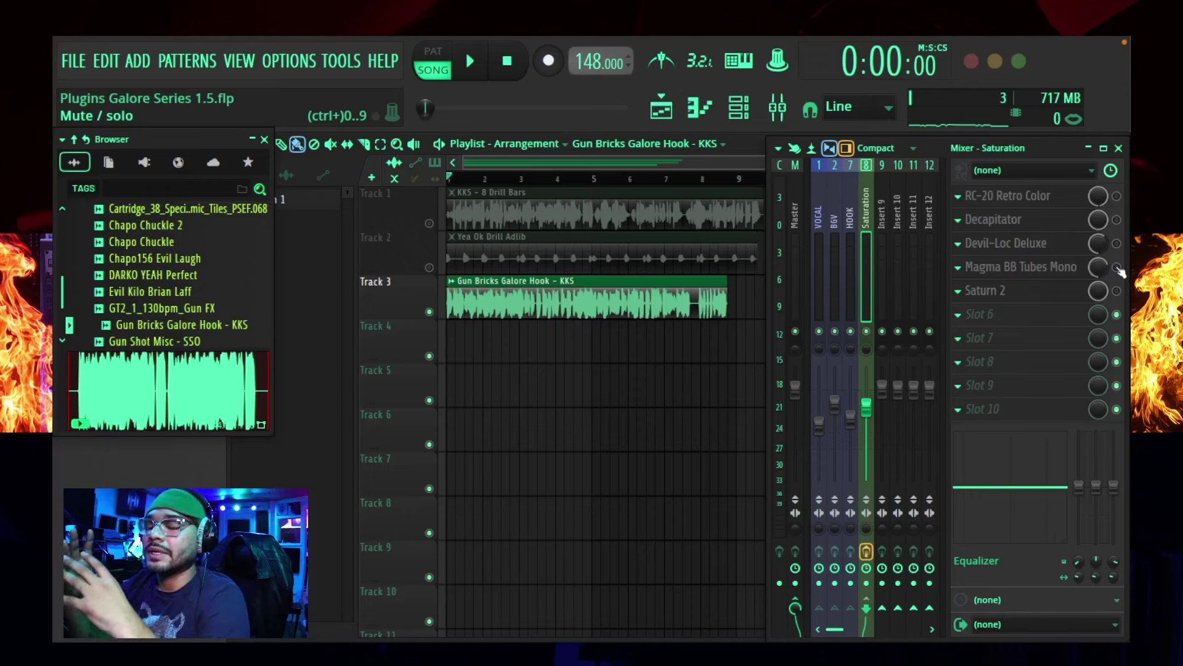
Open and enable Saturn 2, play the hook, and lower the plugin's mixer mix level to 57%.
left_click(1041, 295)
left_click(1116, 291)
key("space")
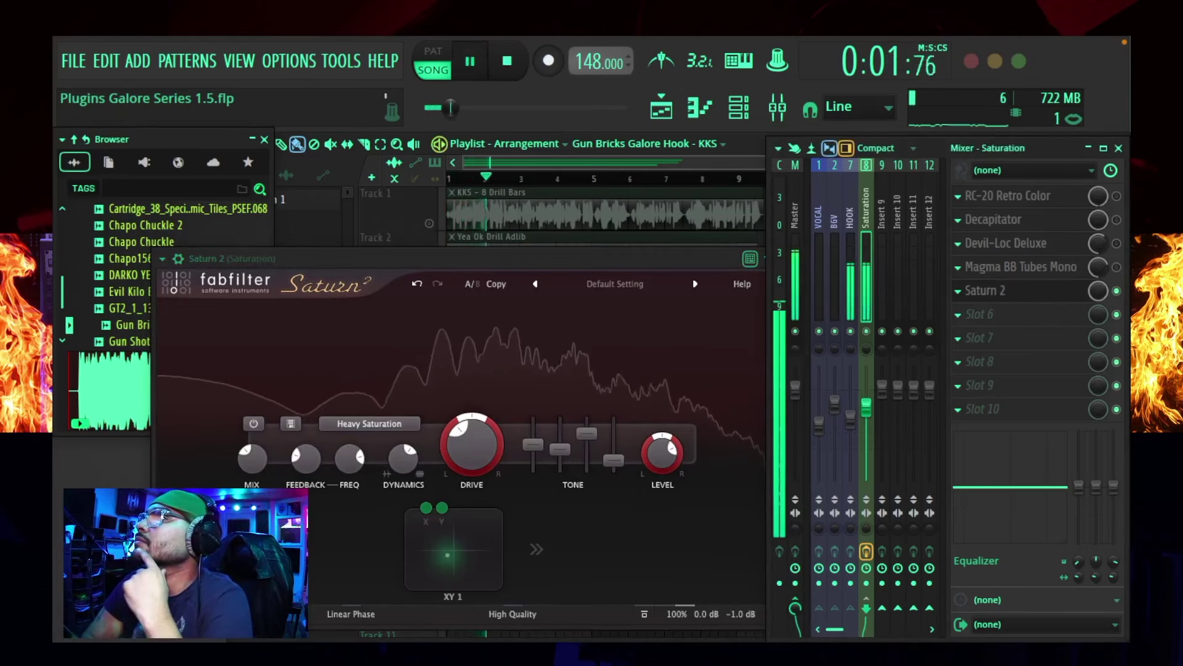
left_click_drag(1106, 291, 1106, 313)
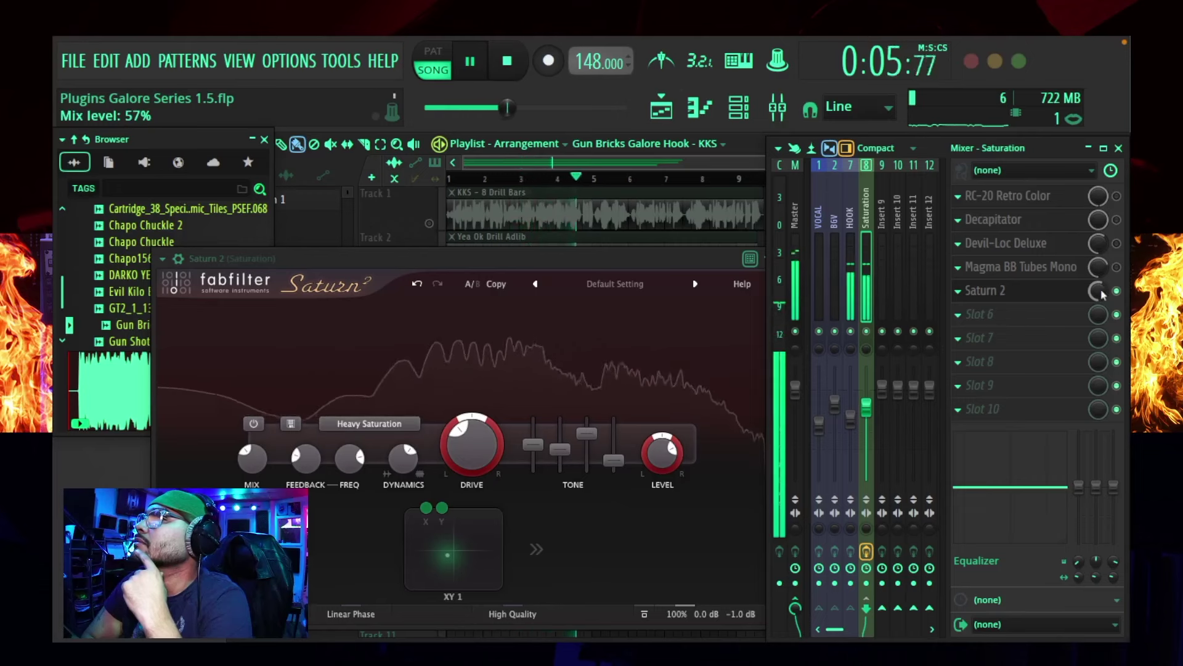
Lower Saturn 2's band Mix, rebalance its mid and treble tone, and raise Band 1 Level to +1.28 dB.
left_click(253, 463)
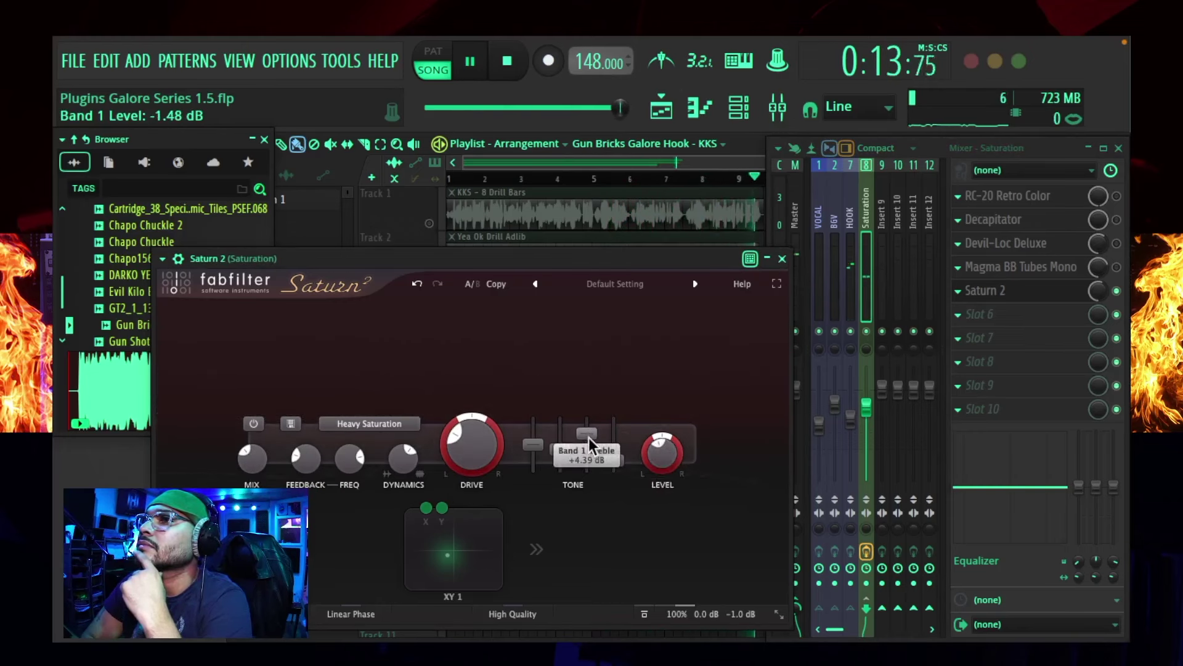
mouse_move(588, 435)
left_mouse_down()
mouse_move(592, 466)
mouse_move(564, 437)
left_mouse_up()
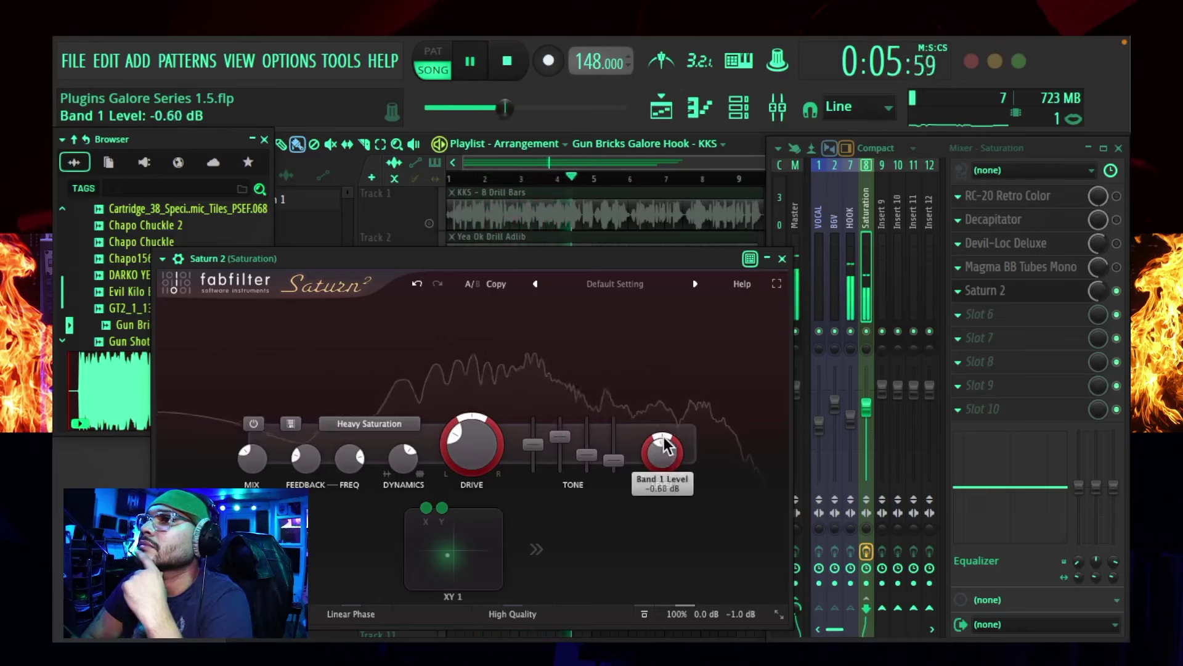
scroll(675, 415, "up", 1)
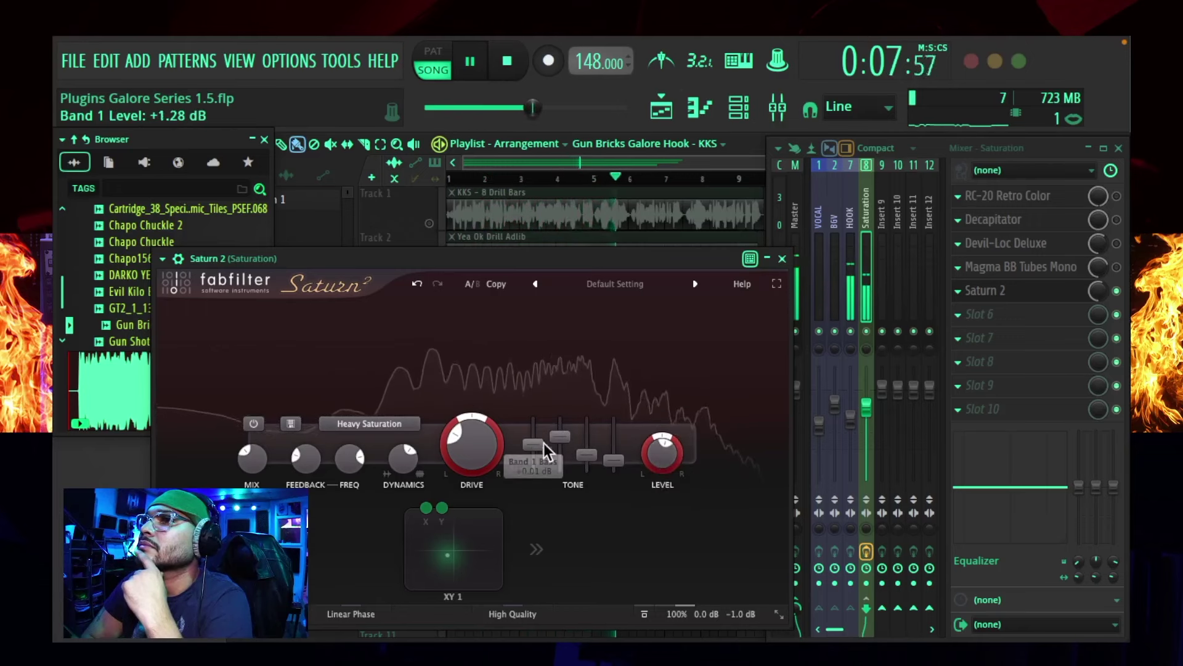
Move Saturn 2's XY 1 controller toward its lower-right corner and slightly lower the band's bass and presence tone.
mouse_move(479, 529)
left_mouse_down()
mouse_move(457, 526)
mouse_move(490, 547)
left_mouse_up()
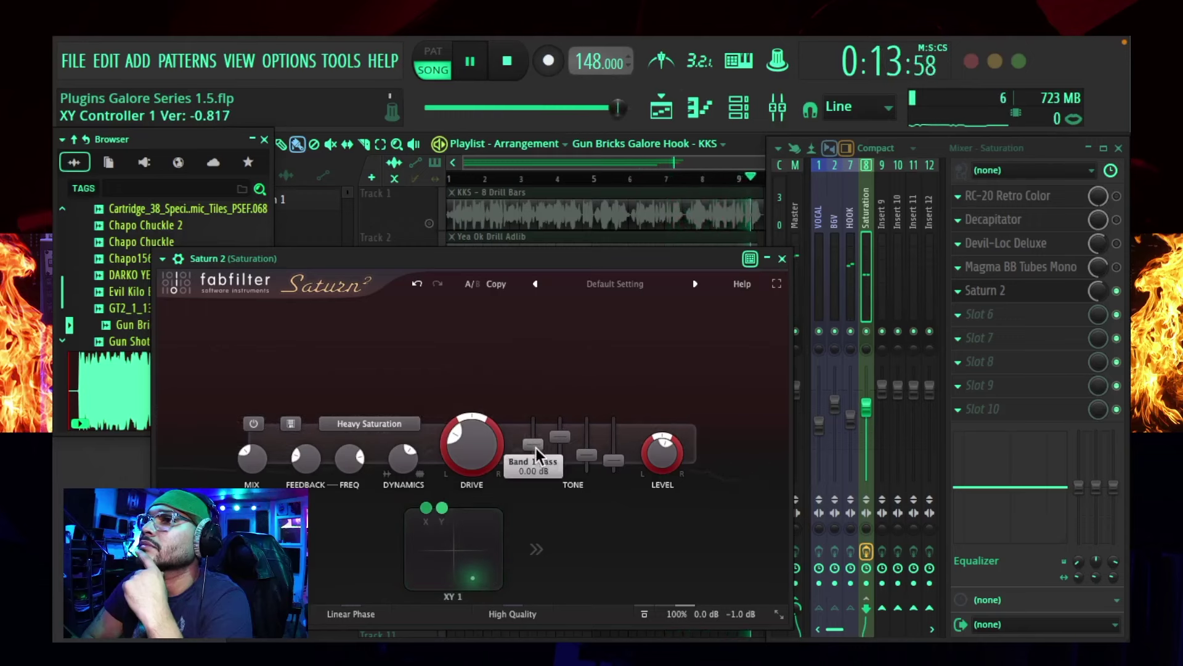
scroll(533, 450, "down", 1)
left_click_drag(611, 467, 607, 474)
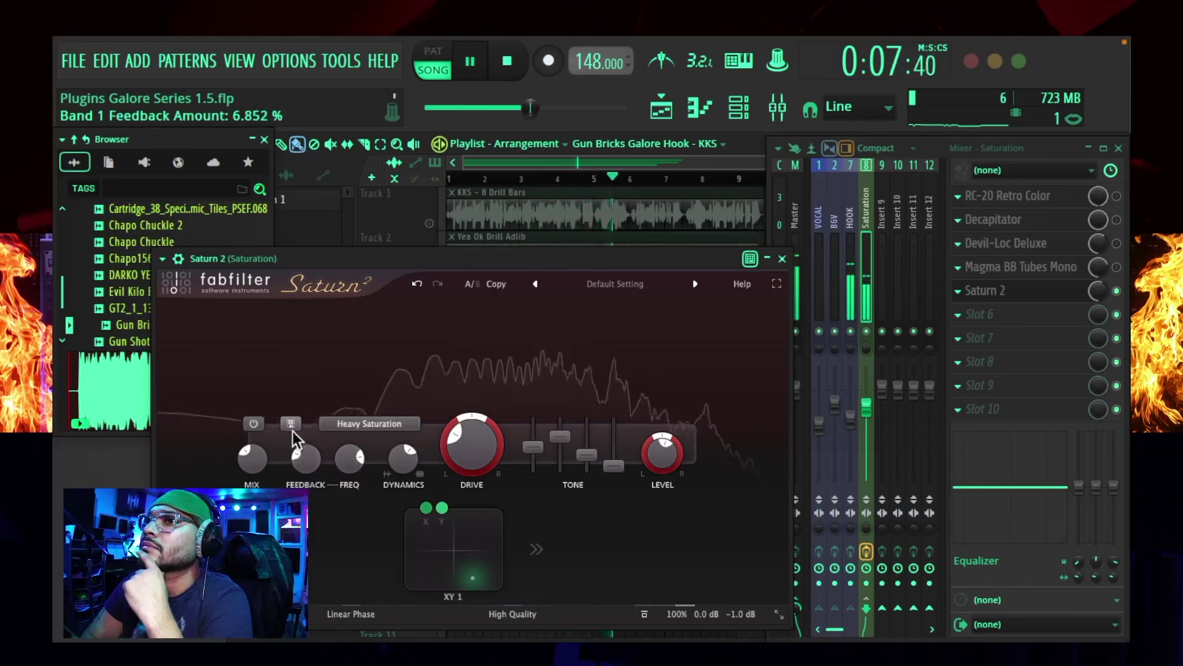
Compare the hook with Saturn 2's Band 1 disabled and enabled, then return the plugin's mixer mix level to full.
left_click(253, 424)
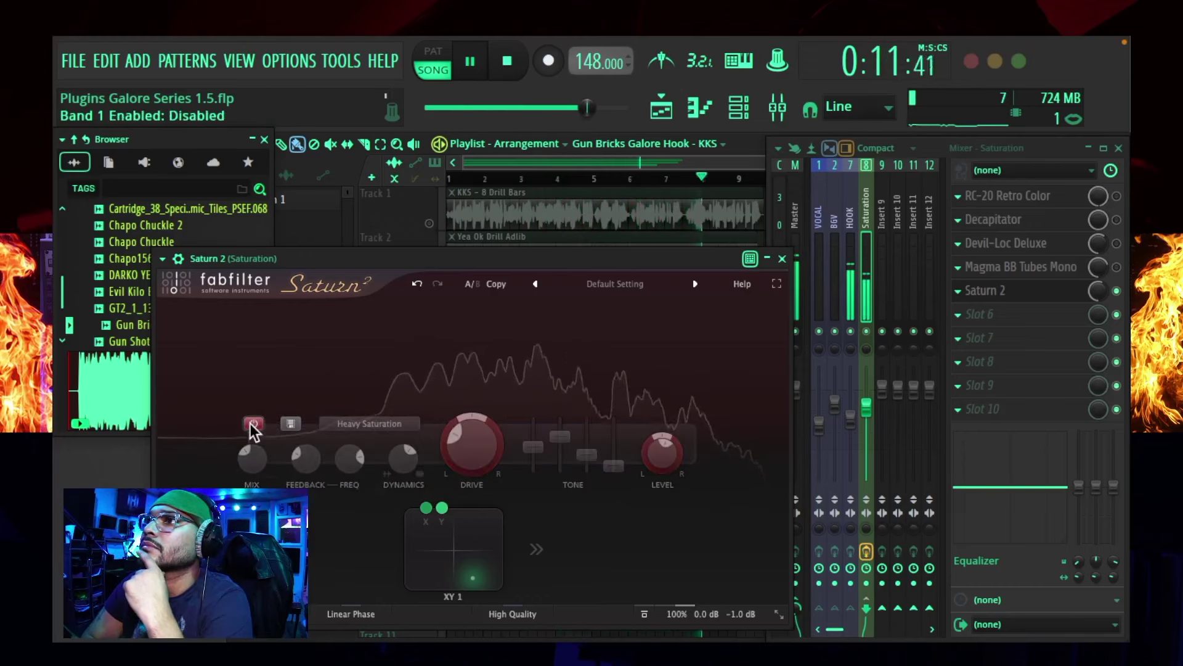
left_click(253, 424)
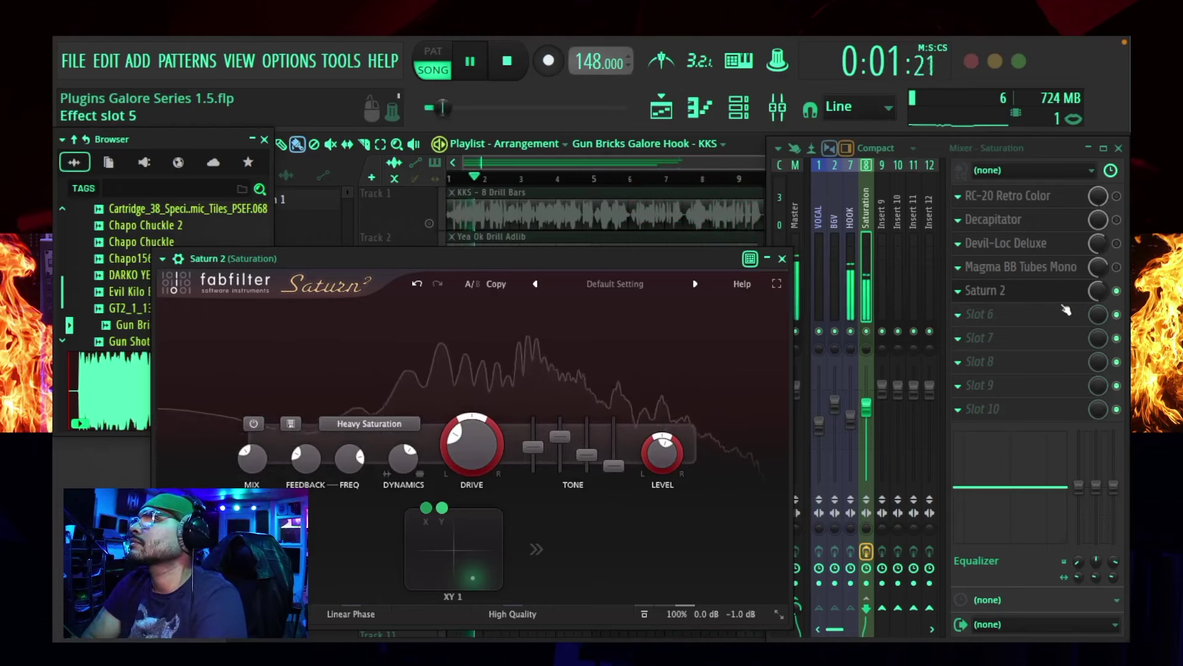
left_click(1098, 291)
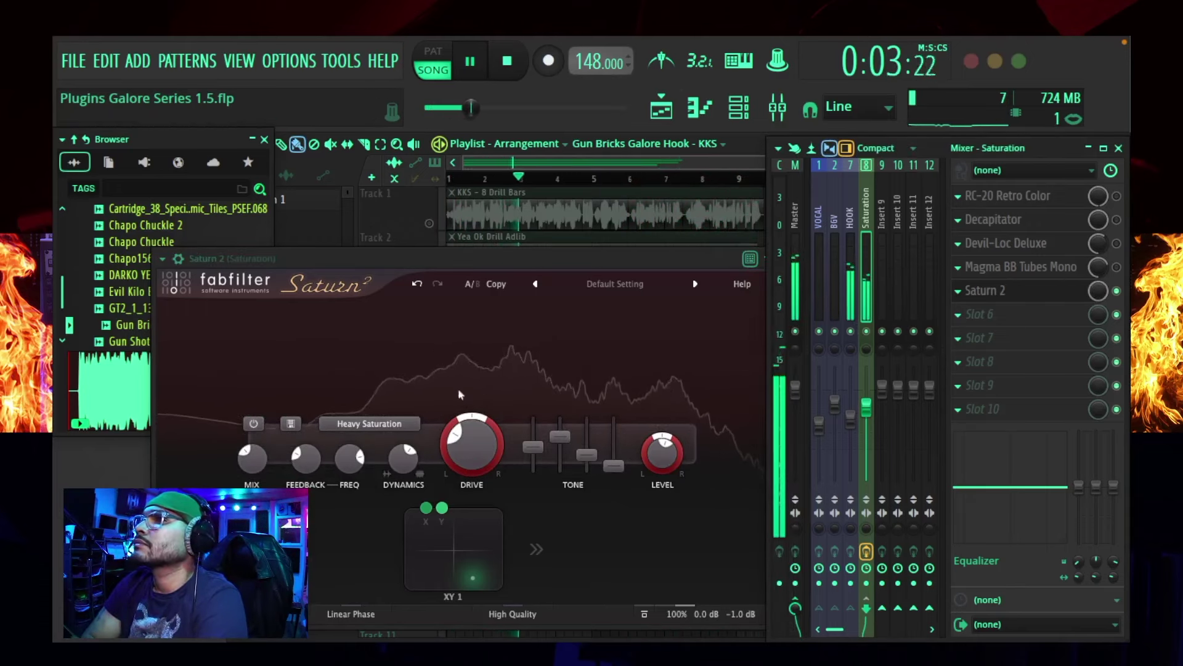
Toggle Saturn 2's Band 1 repeatedly to compare the hook at full mixer mix, then stop playback and close the plugin.
left_click(252, 424)
left_click(252, 424)
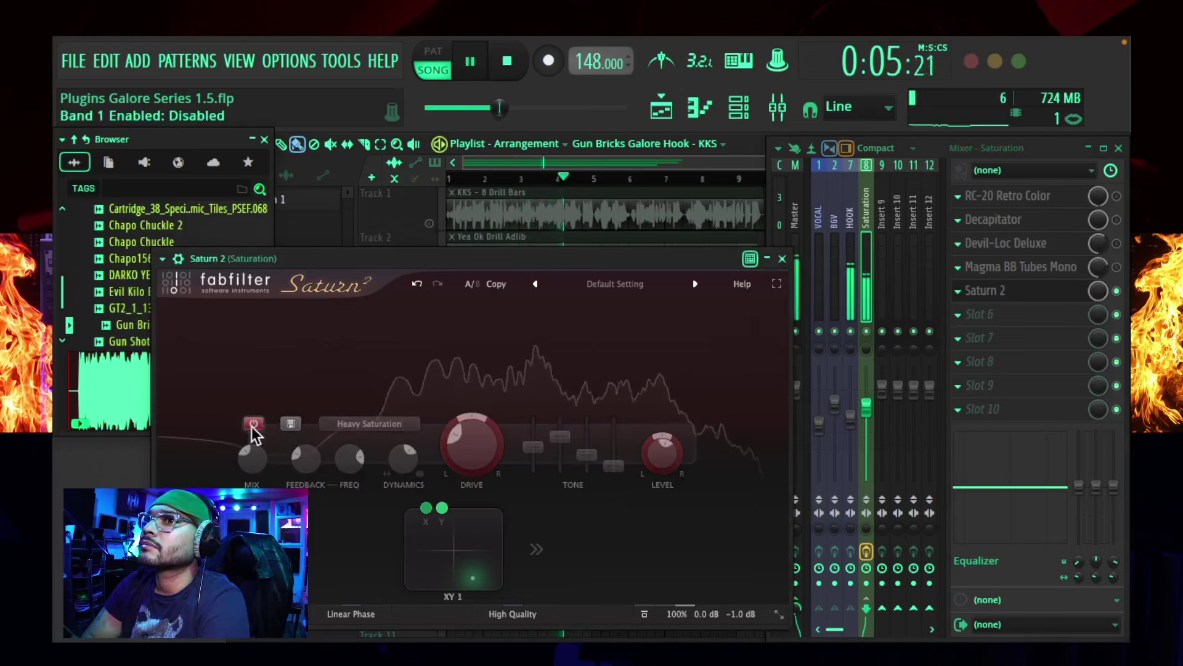
left_click(253, 424)
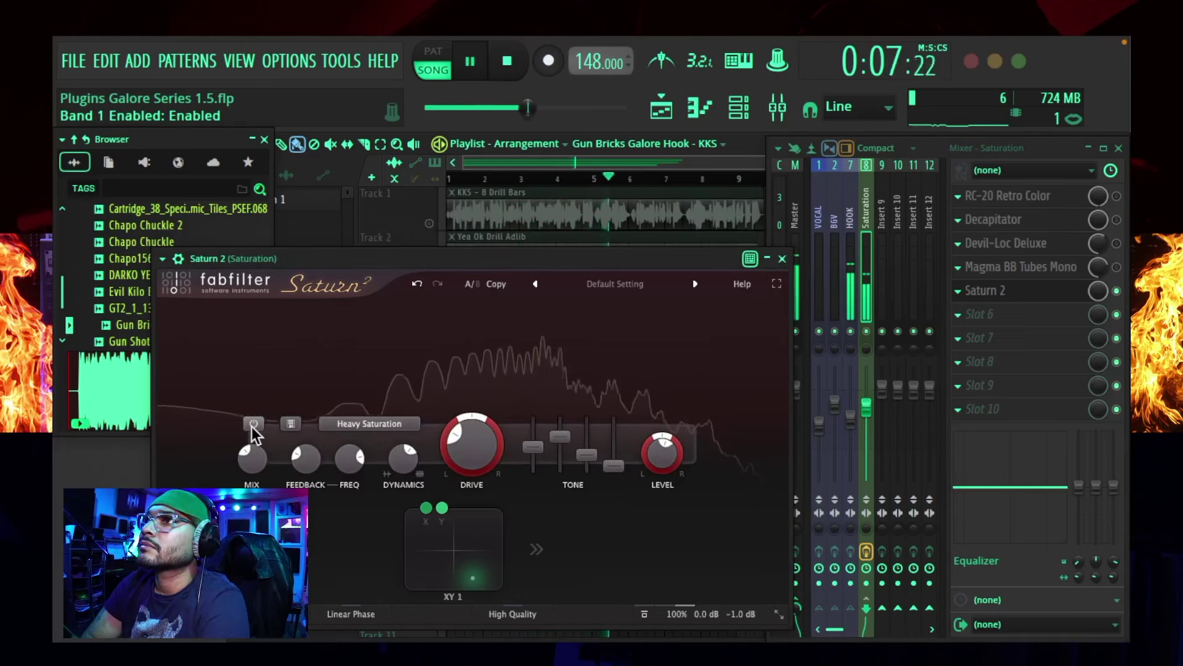
left_click(252, 425)
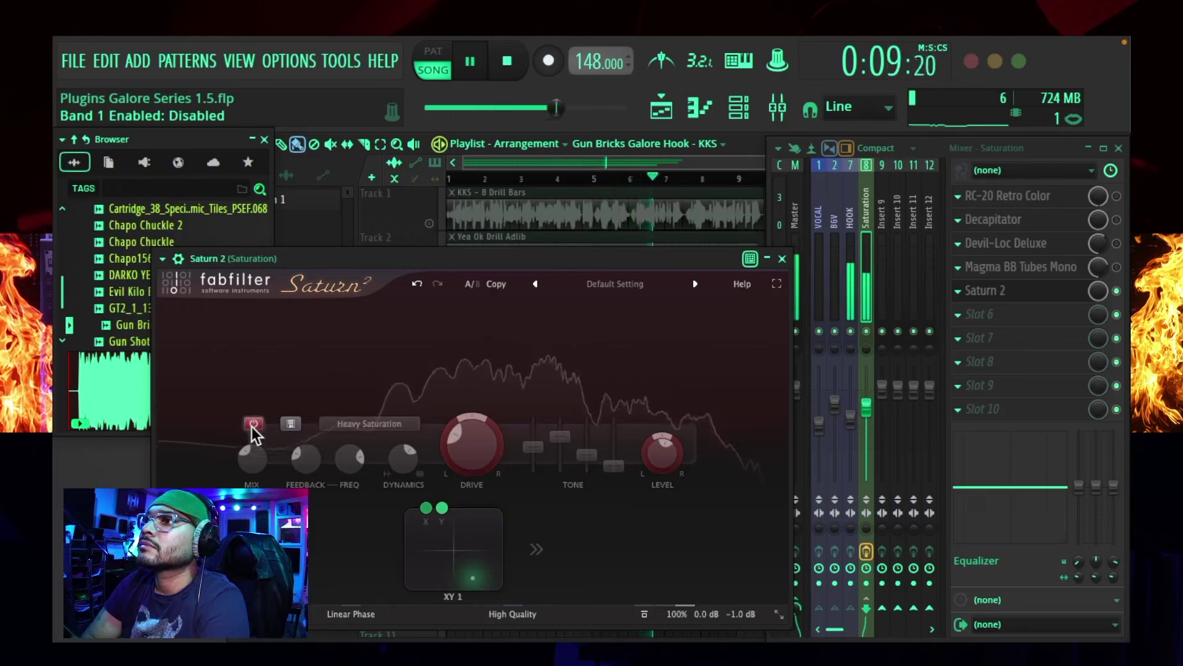
left_click(252, 424)
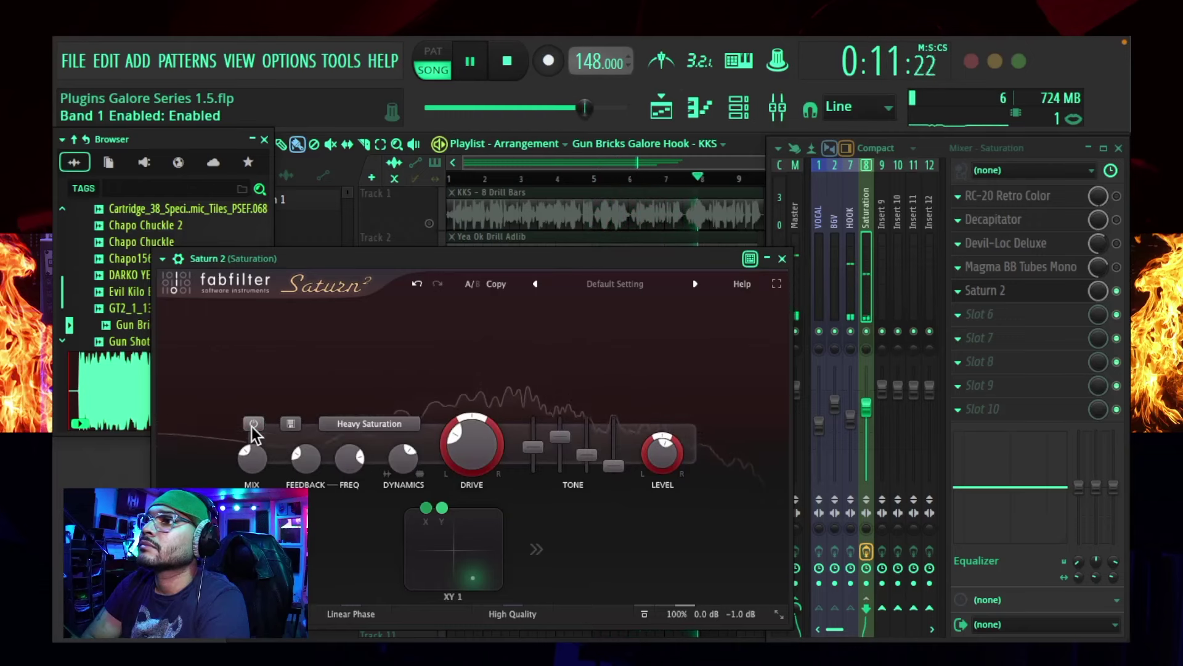
key("space")
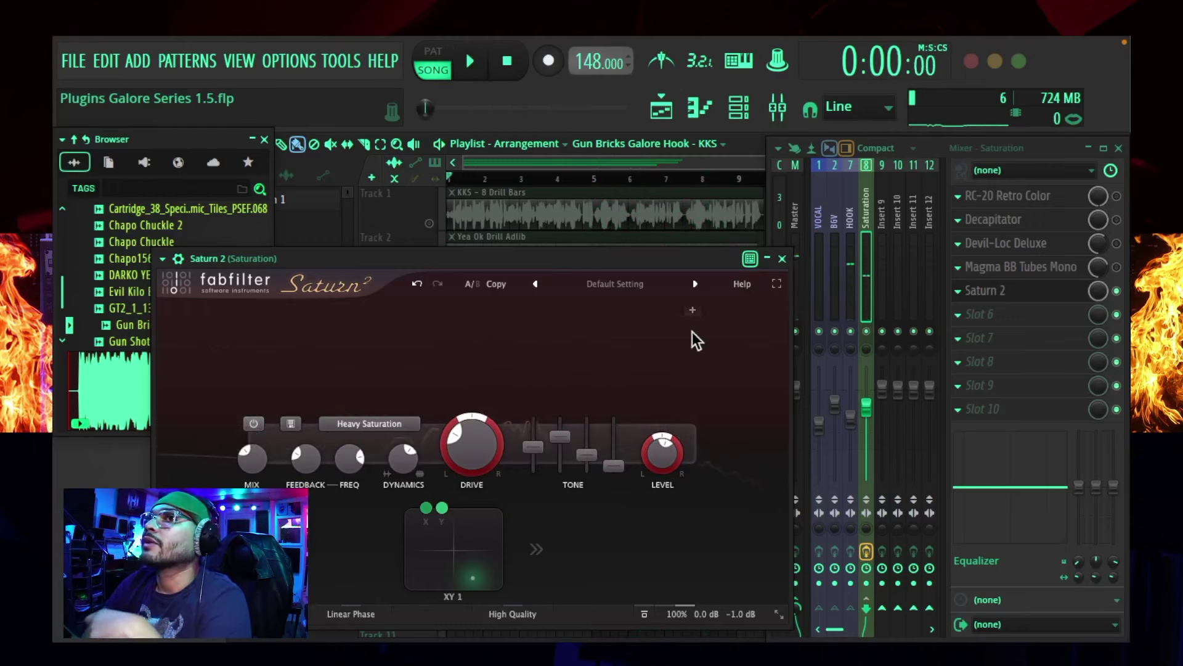
left_click(783, 259)
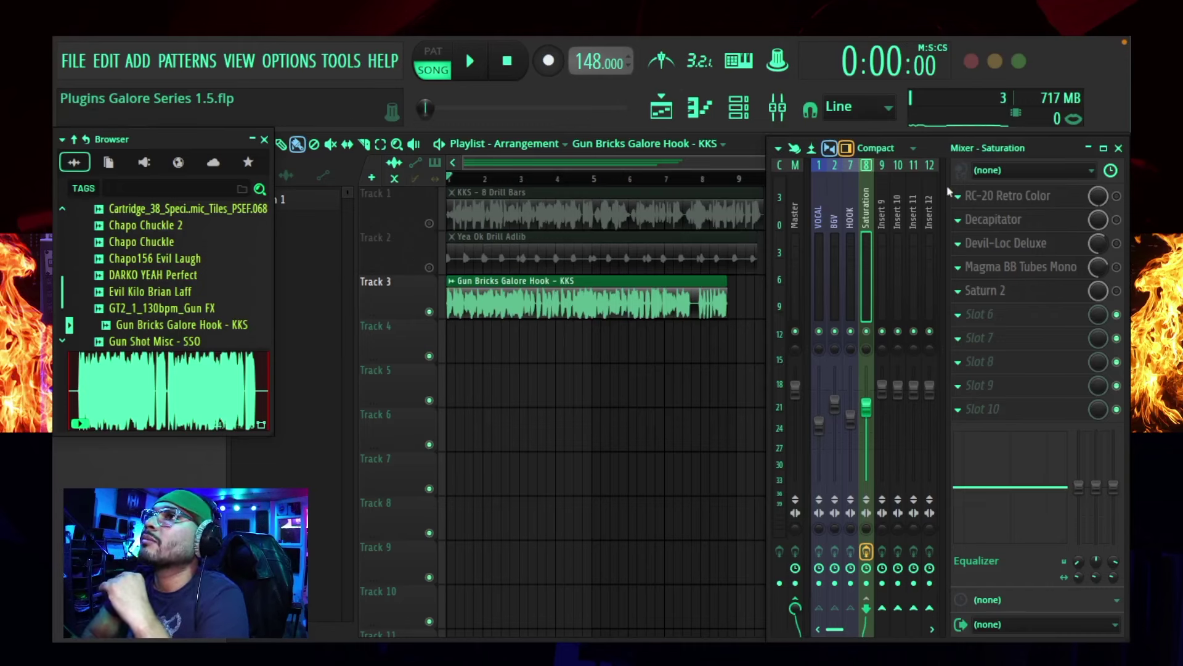
Review RC-20 Retro Color's wrapper settings and full interface, repositioning its window for visibility, then close the plugin.
left_click(984, 195)
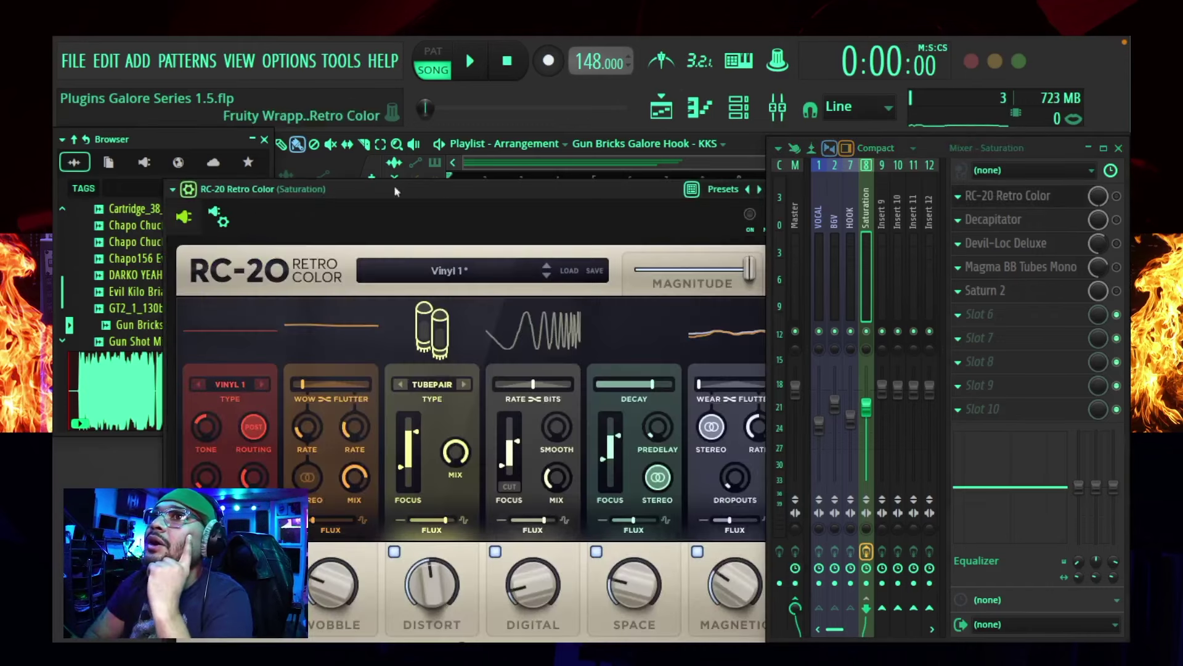
left_click(221, 217)
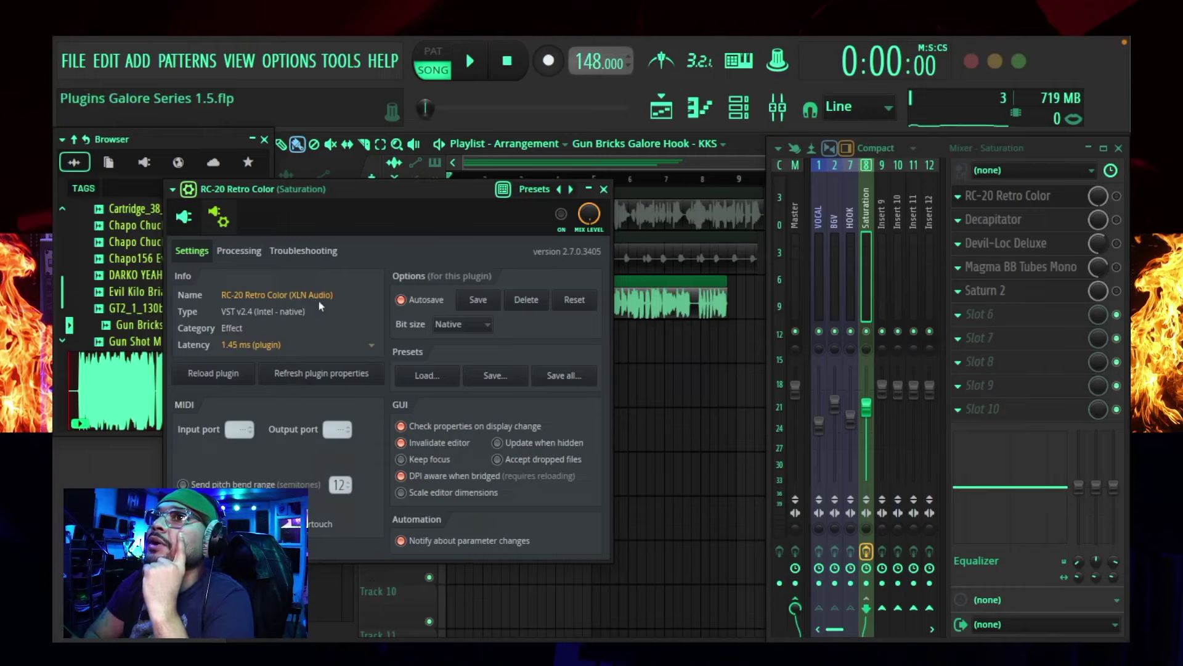
left_click(184, 216)
left_click_drag(505, 196, 616, 133)
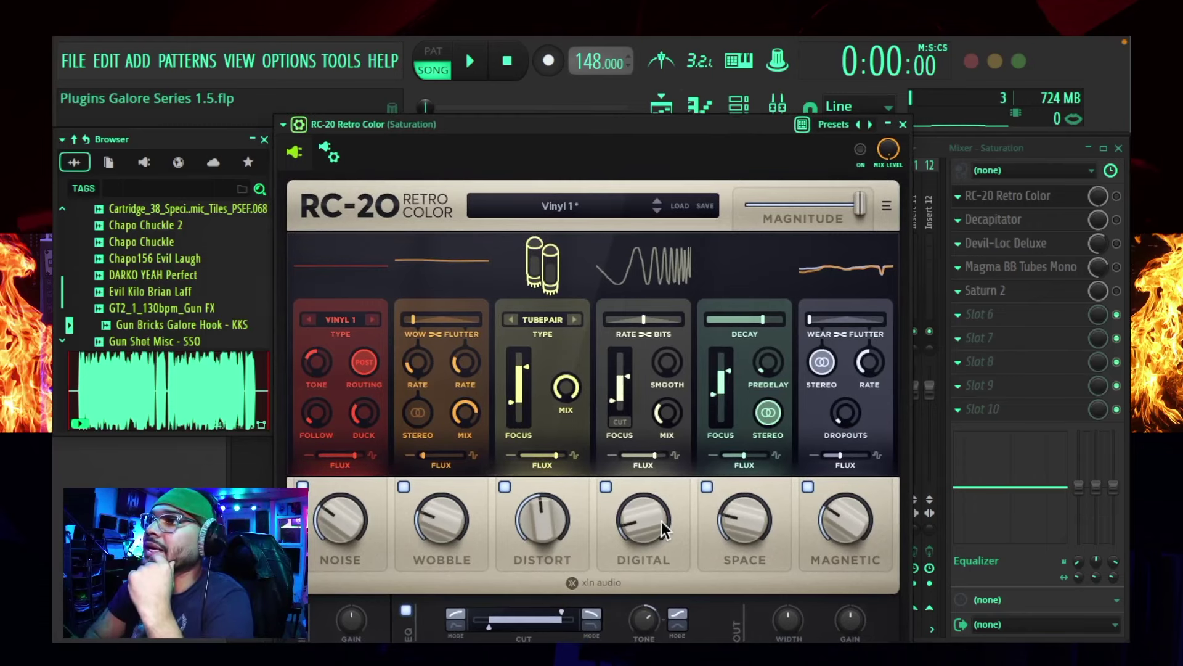
left_click_drag(707, 121, 711, 84)
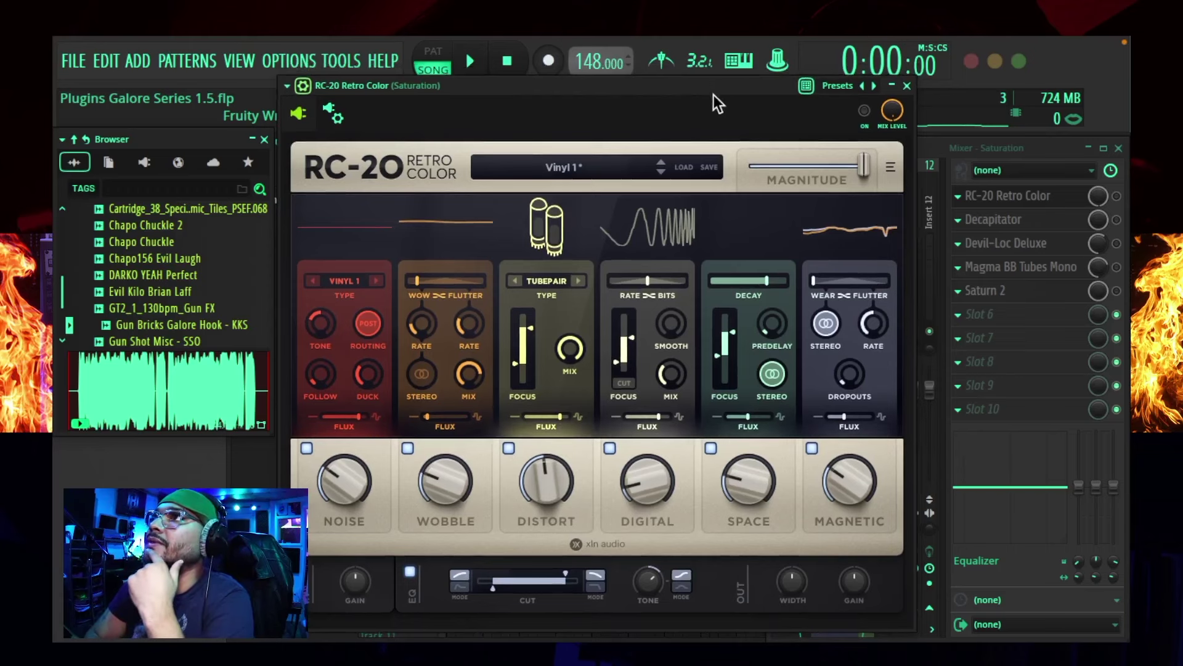
left_click(908, 86)
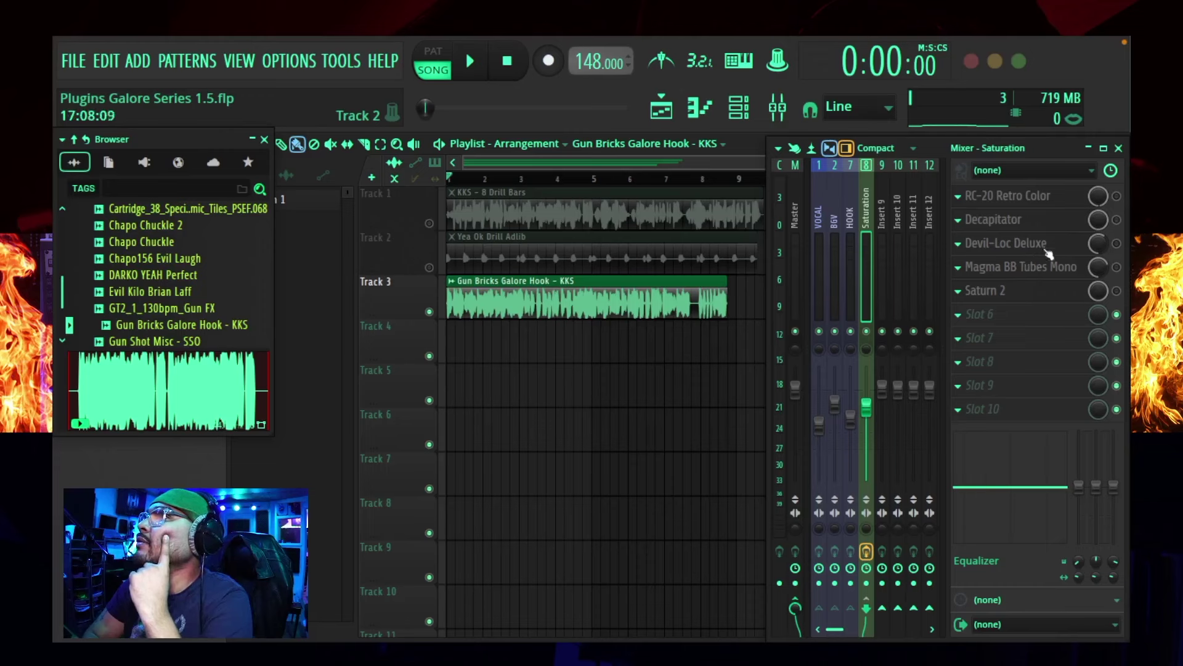